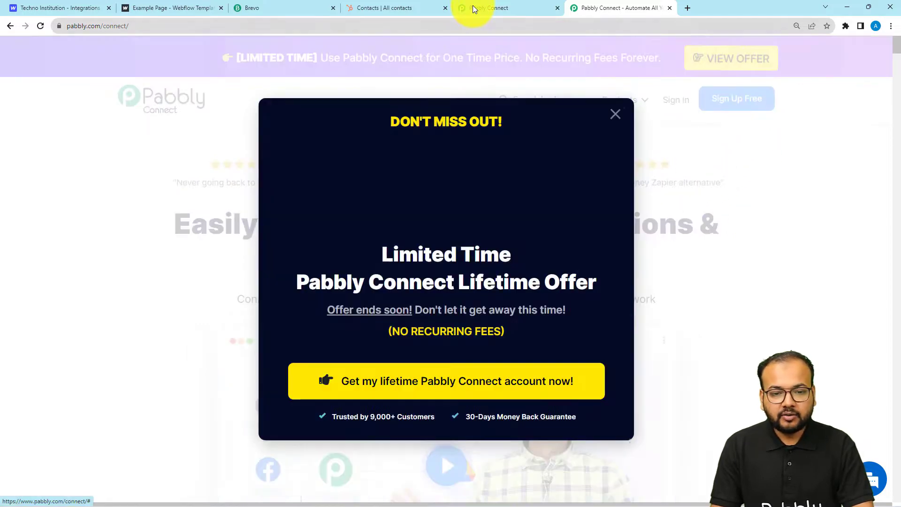
From the dashboard, create the workflow 'Create Contacts in Brevo & HubSpot on Webflow form Submission'
click(474, 8)
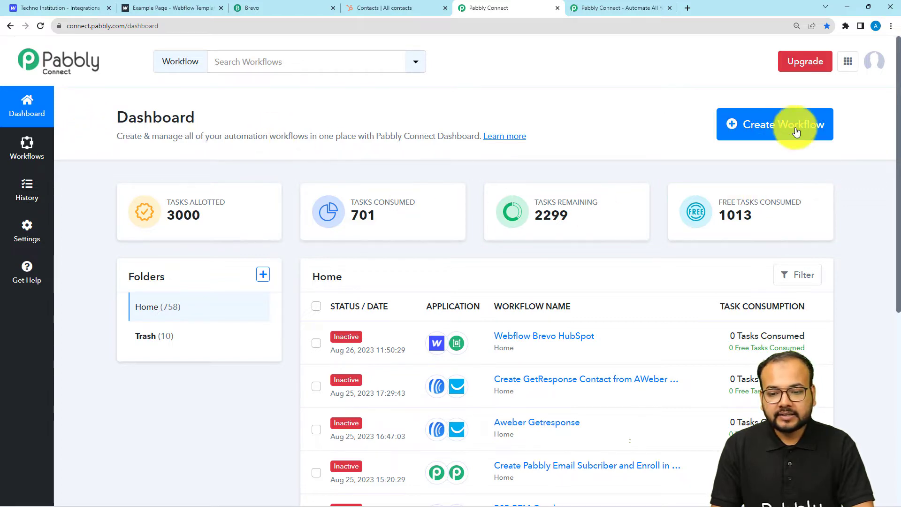
click(779, 127)
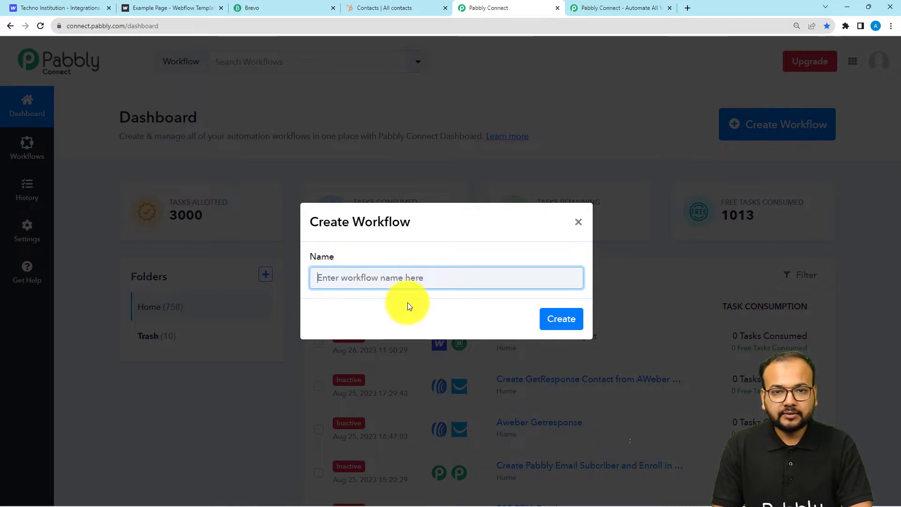
text(Create Contacts in Brevo & HubSpot on Webflow form Submission)
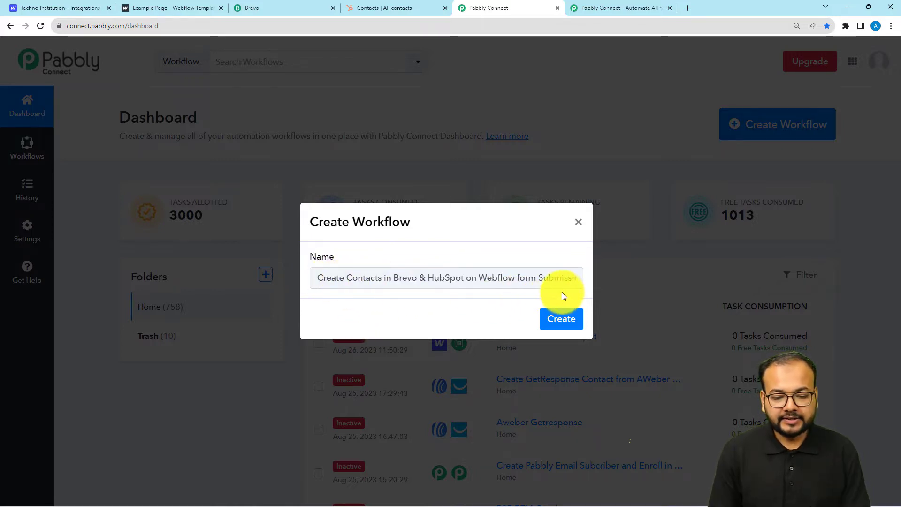
click(554, 327)
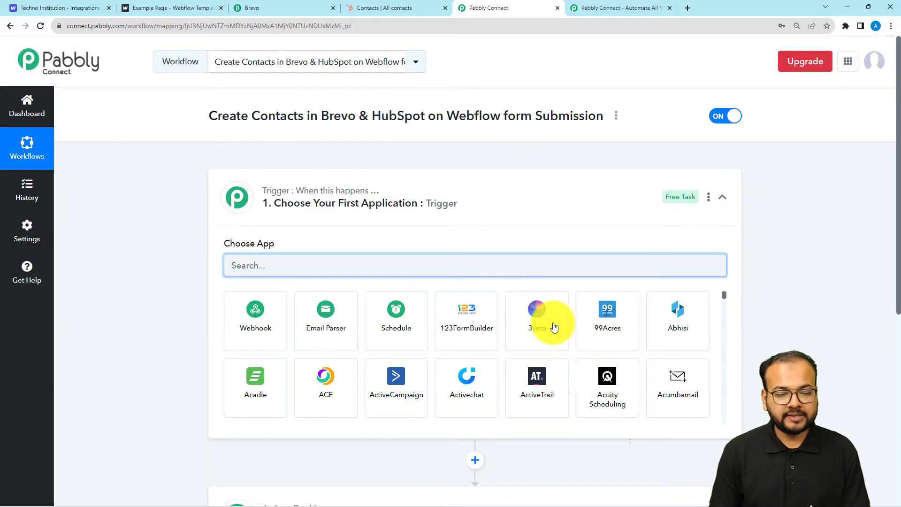
click(451, 193)
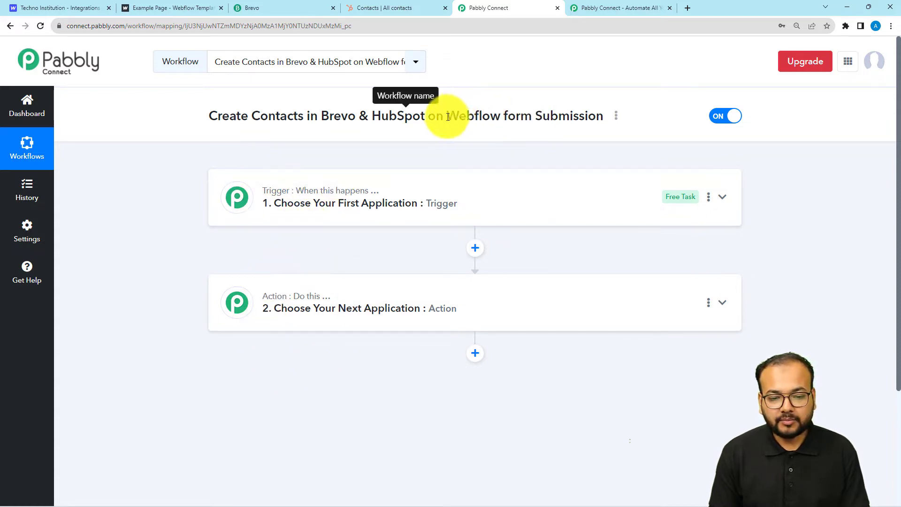
drag(447, 117, 500, 117)
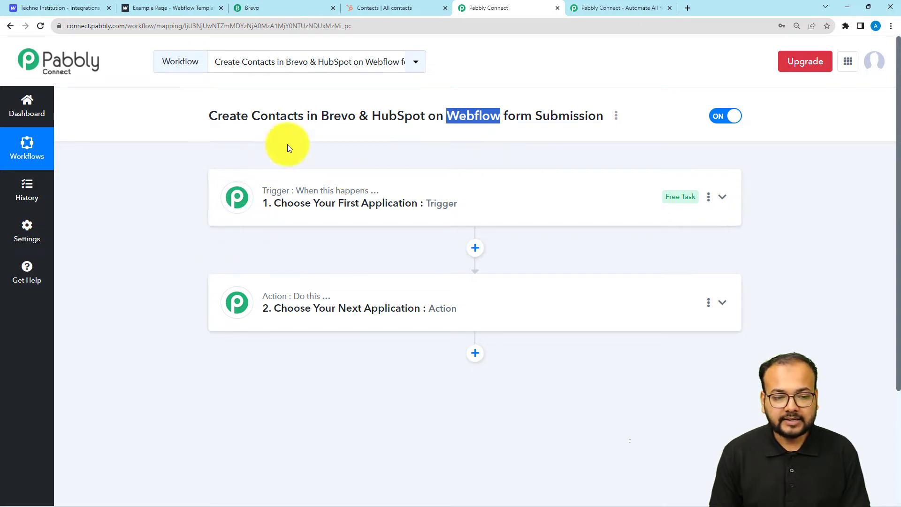
double_click(331, 116)
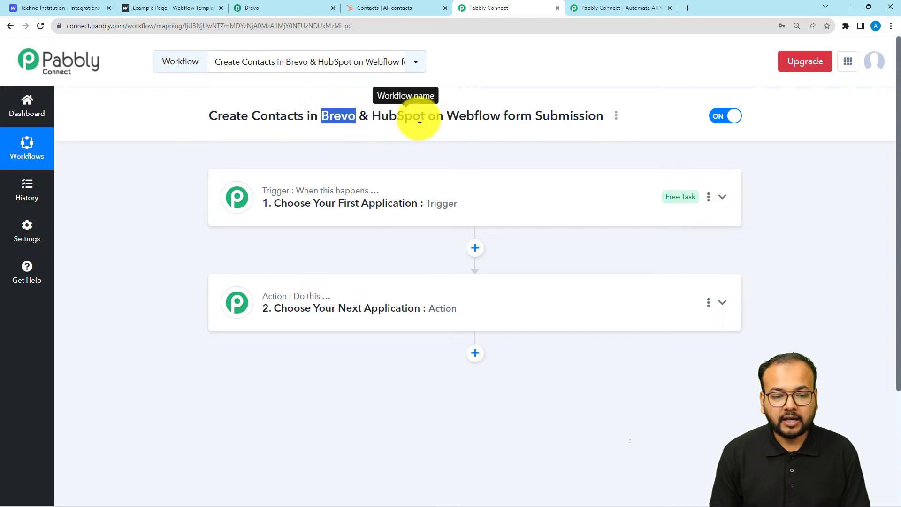
click(343, 207)
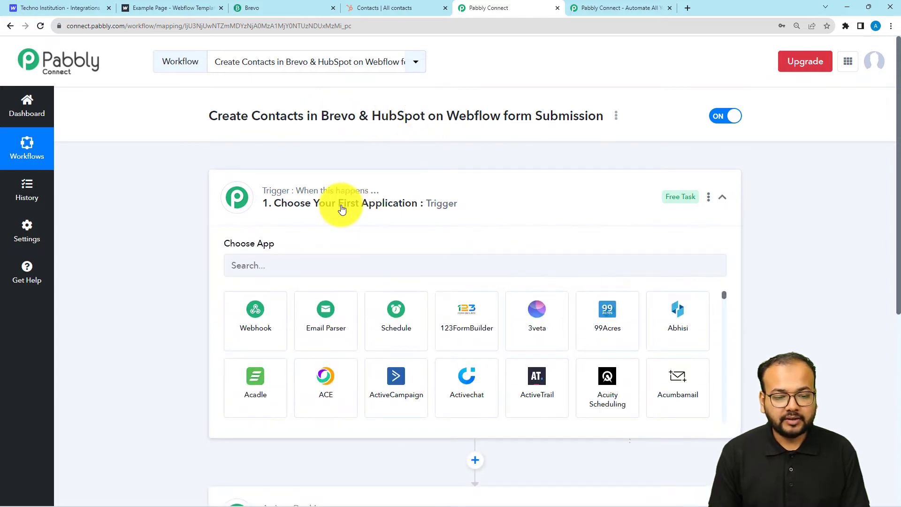
Set the trigger to Webflow (searched 'webf') with the New Form Submission event to get its webhook URL
scroll(342, 210, down, 2)
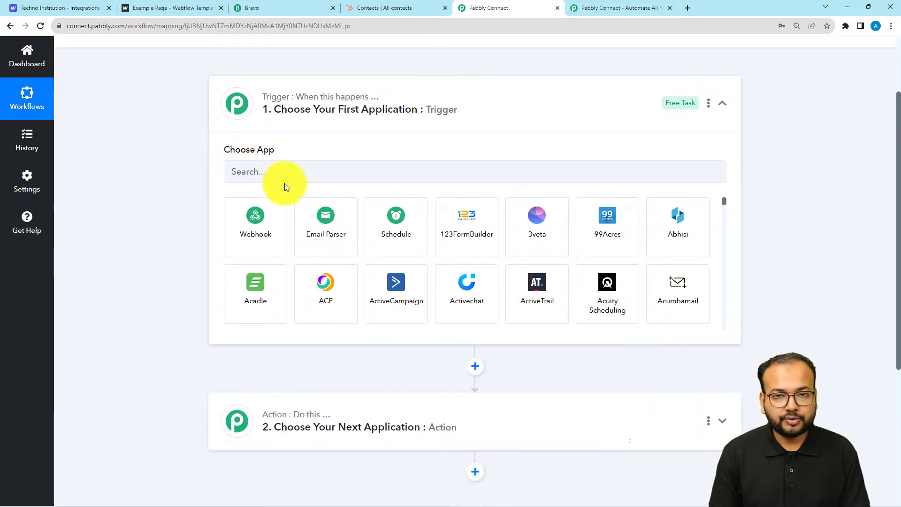
click(291, 172)
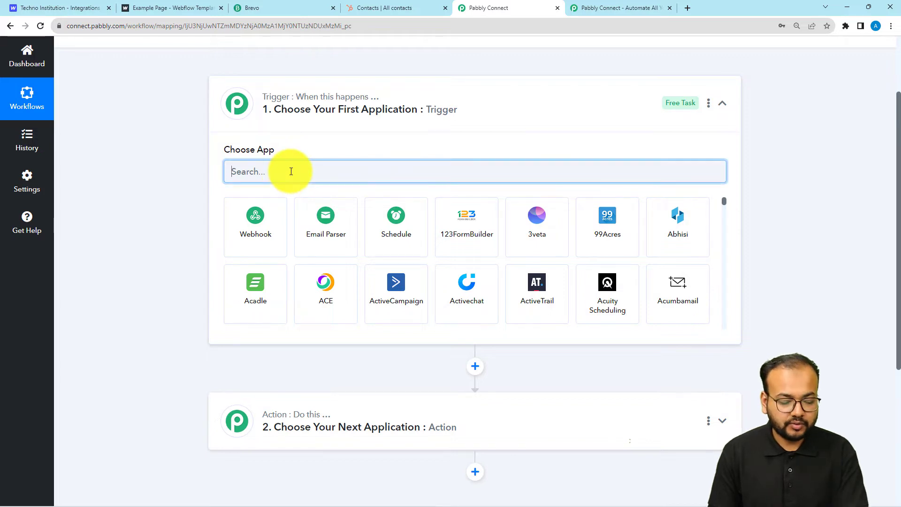
text(webf)
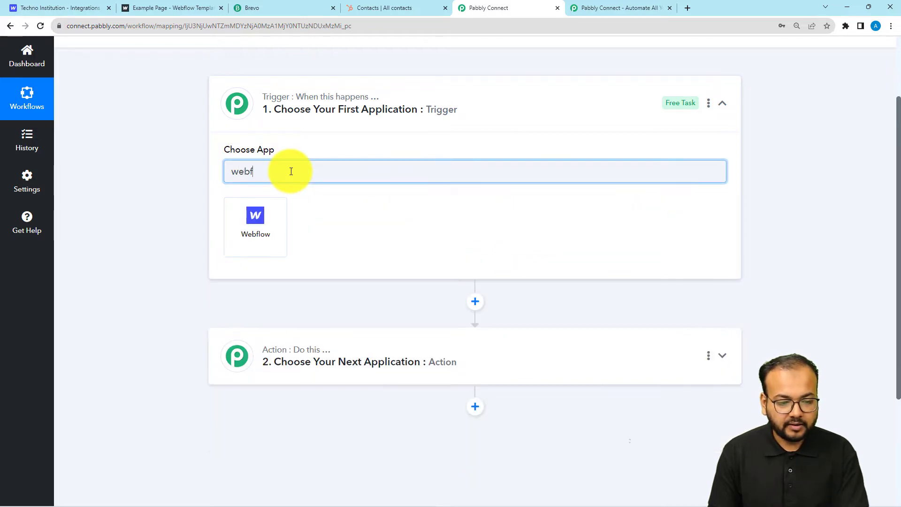
click(280, 228)
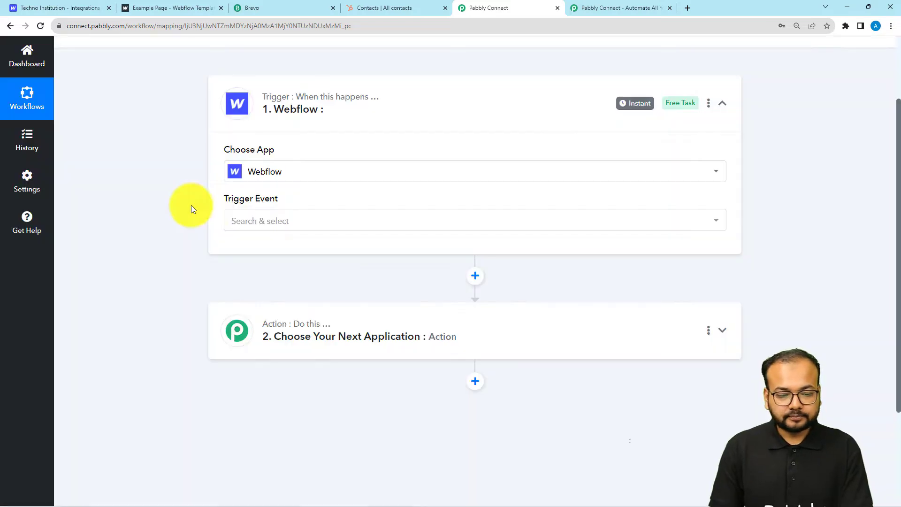
click(241, 223)
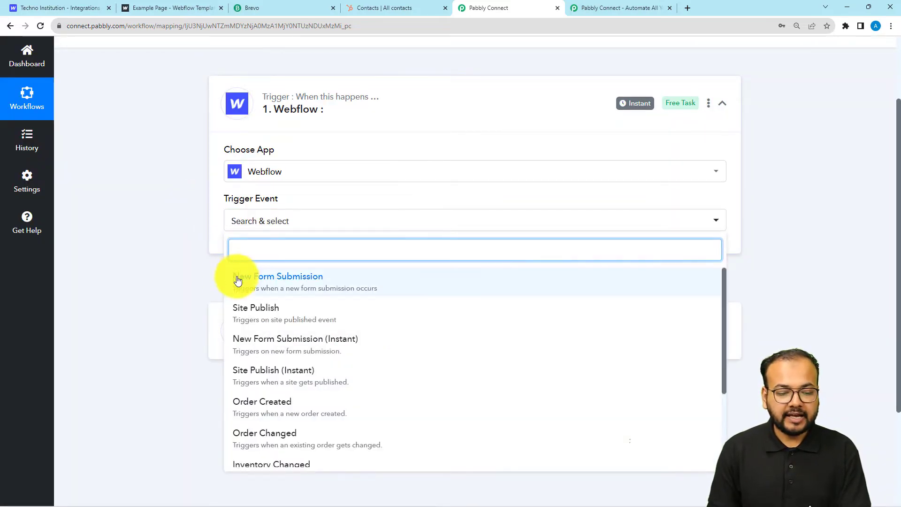
click(262, 282)
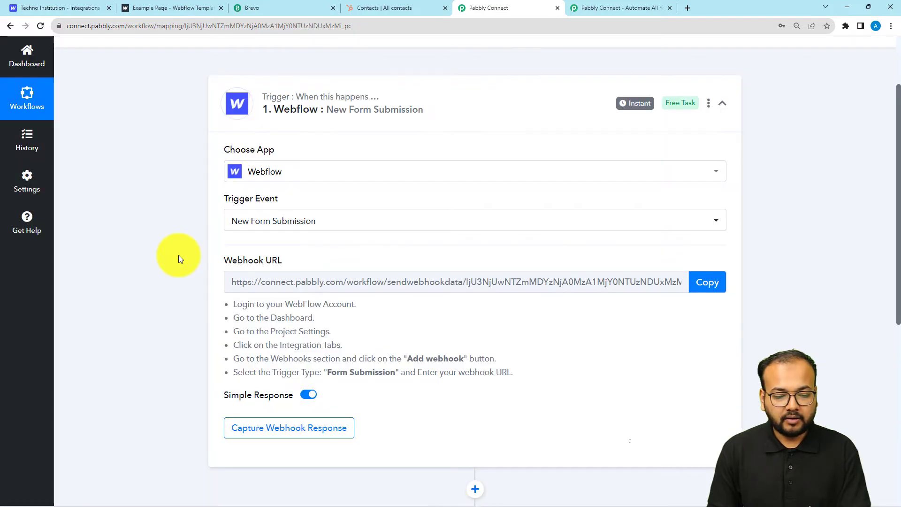
scroll(216, 252, down, 1)
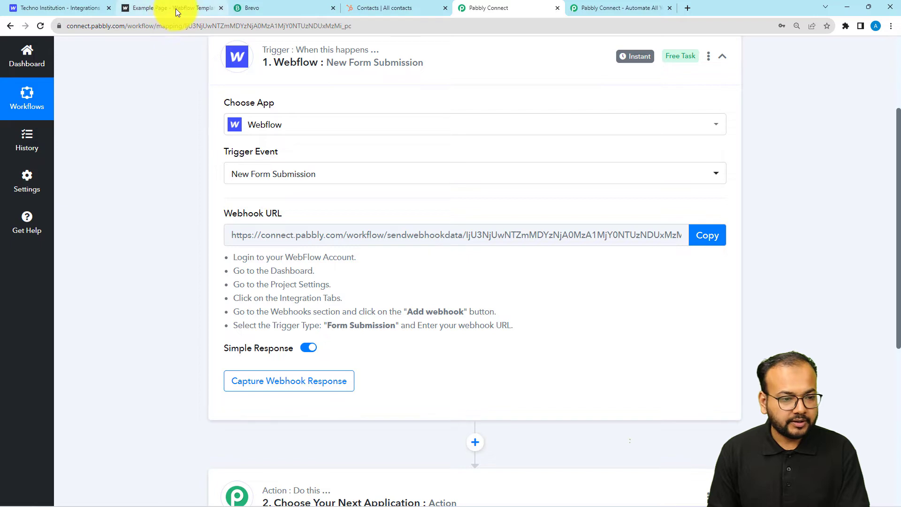
click(81, 6)
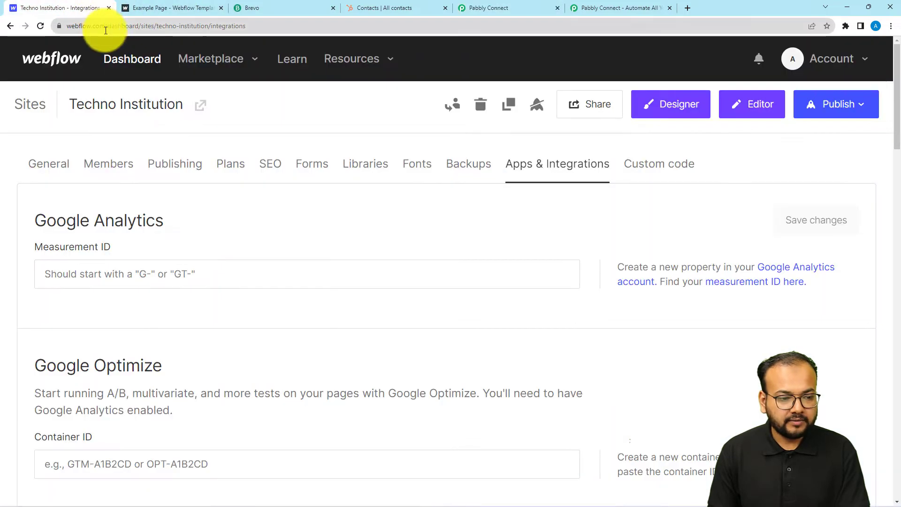
Open the Techno Institution site settings at the Apps & Integrations webhooks section
click(123, 61)
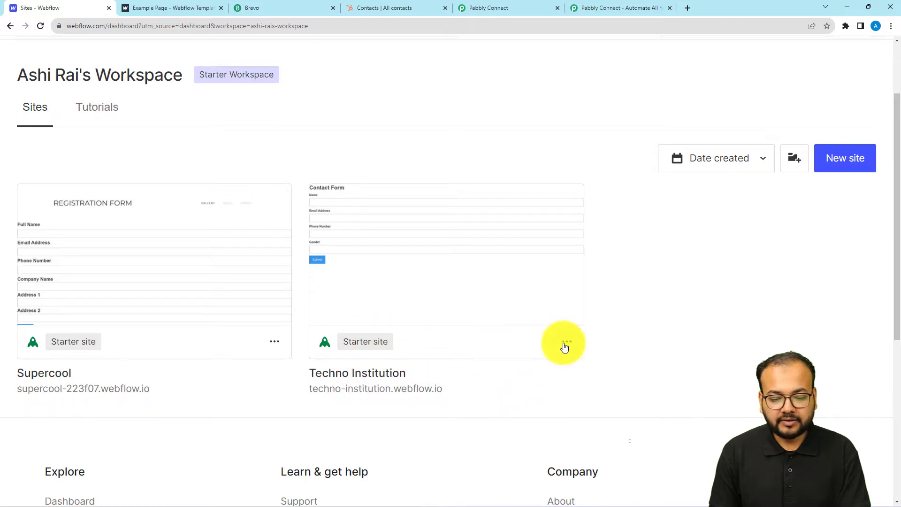
click(566, 342)
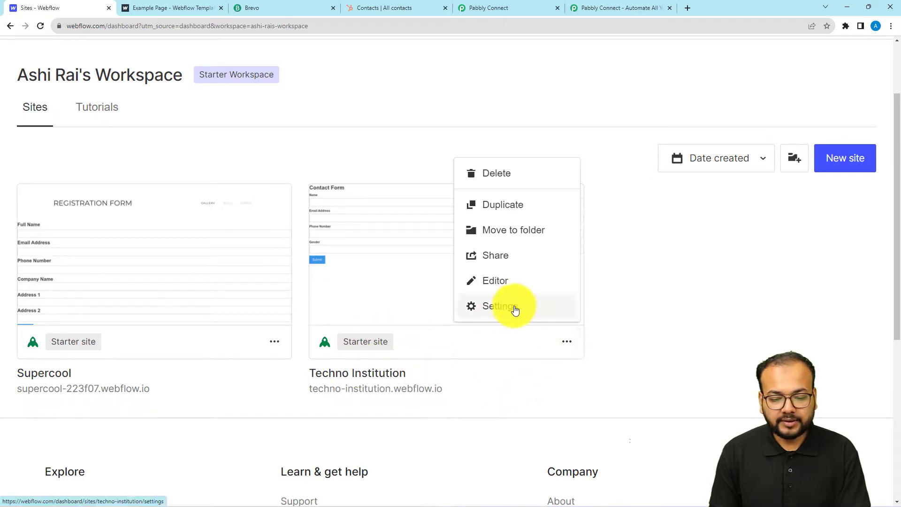
click(500, 307)
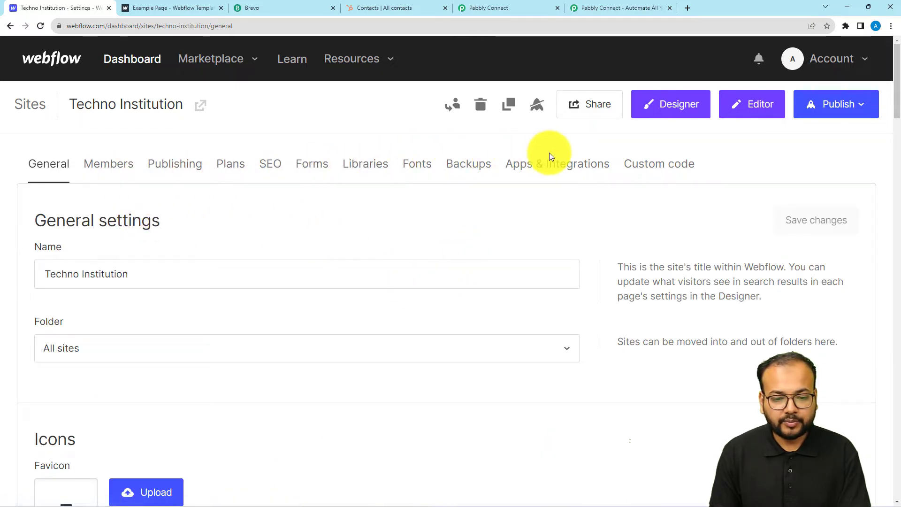
click(530, 172)
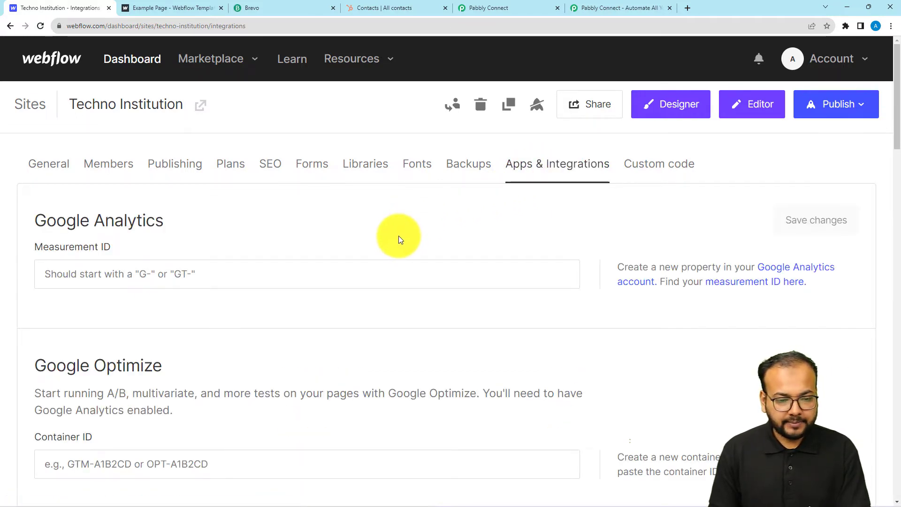
scroll(400, 238, down, 6)
scroll(399, 237, down, 17)
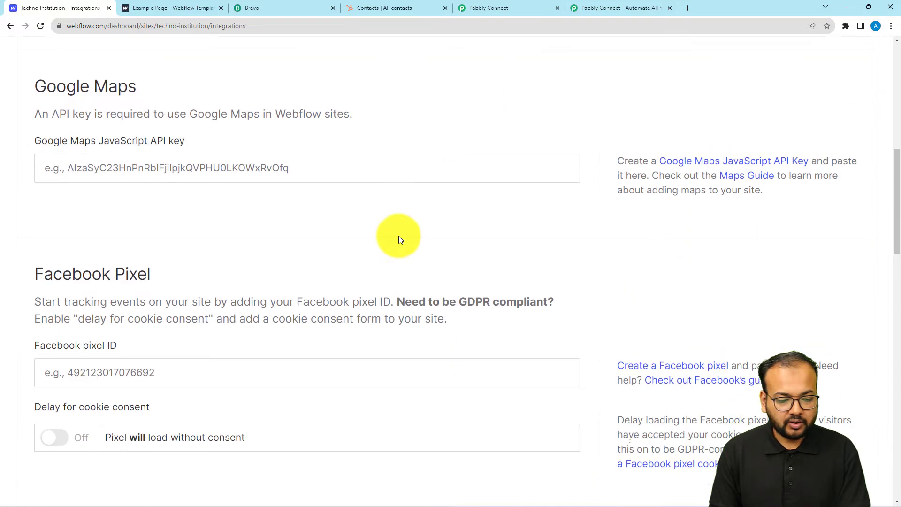
scroll(398, 237, down, 2)
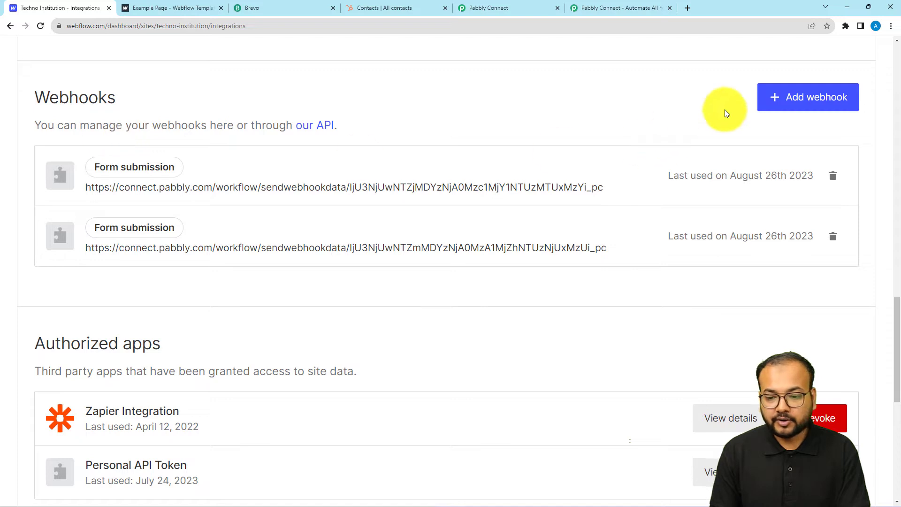
Add and save a Form submission webhook using the copied Pabbly webhook URL
click(802, 98)
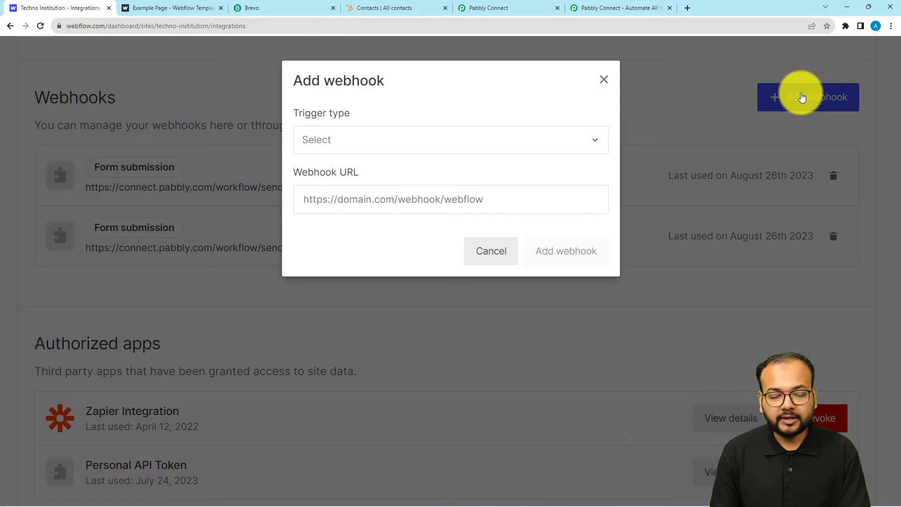
click(413, 143)
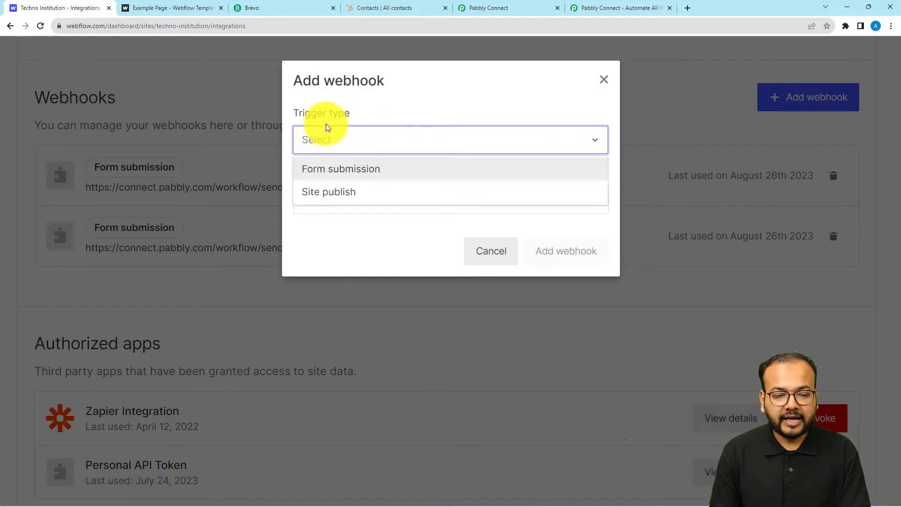
click(310, 172)
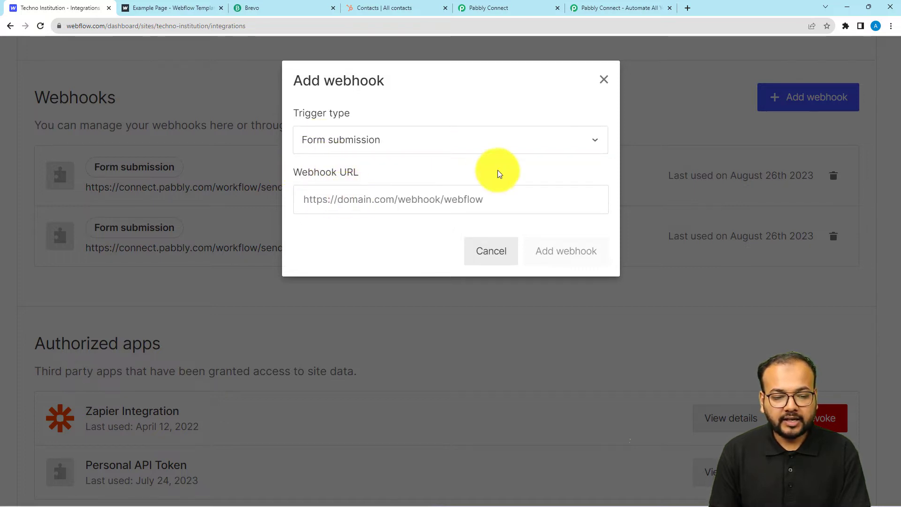
click(512, 8)
click(704, 236)
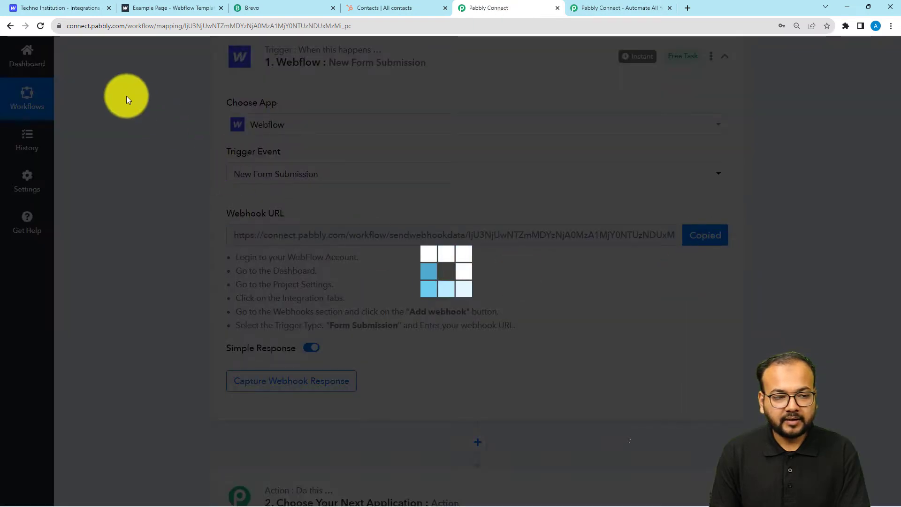
click(77, 9)
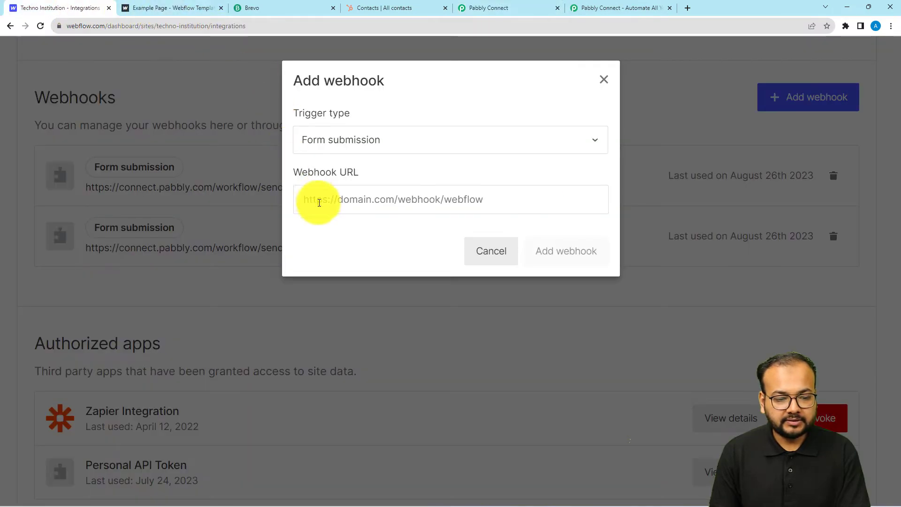
right_click(319, 207)
click(333, 278)
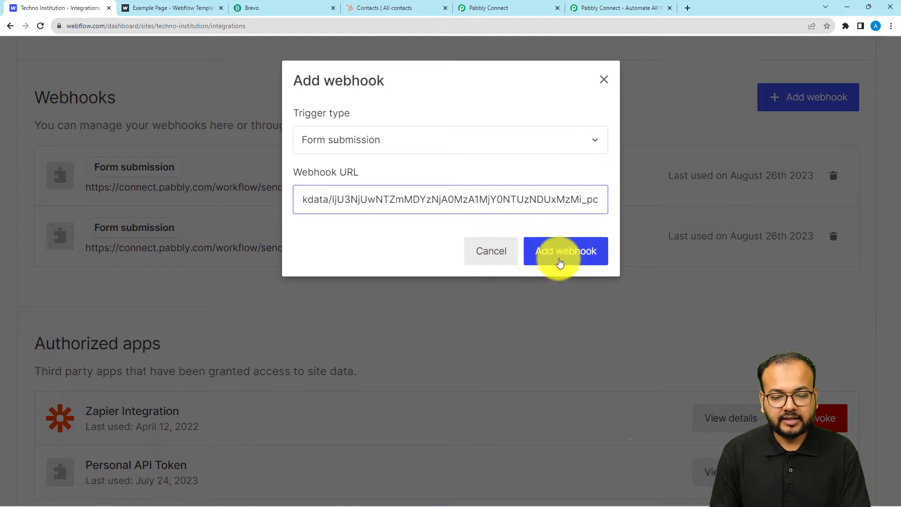
click(560, 262)
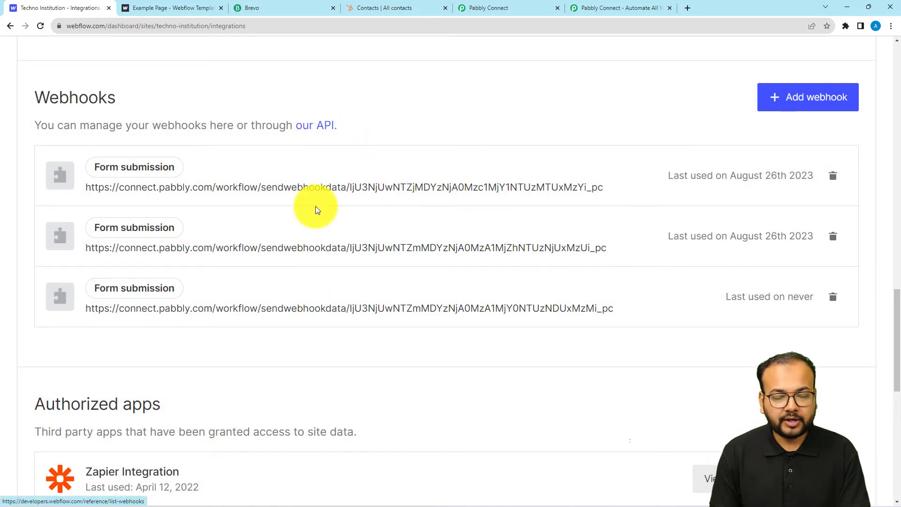
Confirm the Pabbly trigger shows Waiting For Webhook Response, then return to the Example Page tab
click(508, 8)
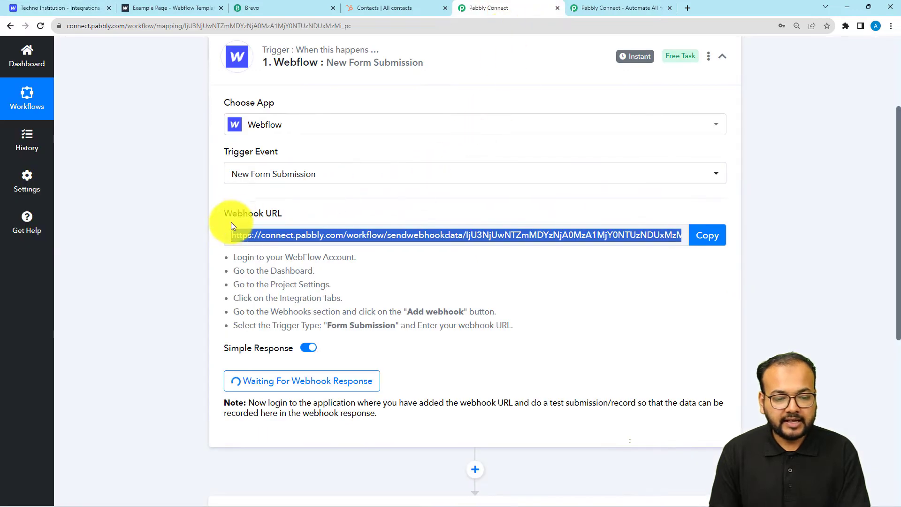
scroll(193, 262, down, 2)
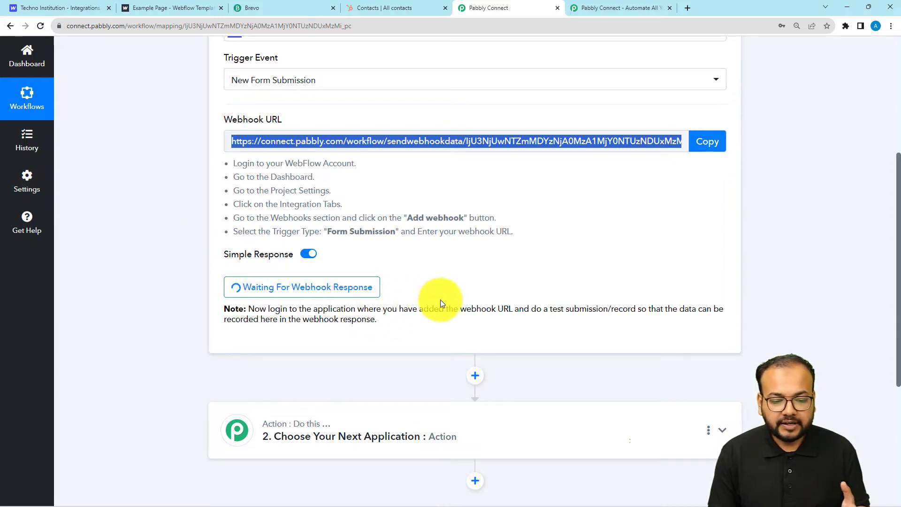
click(559, 308)
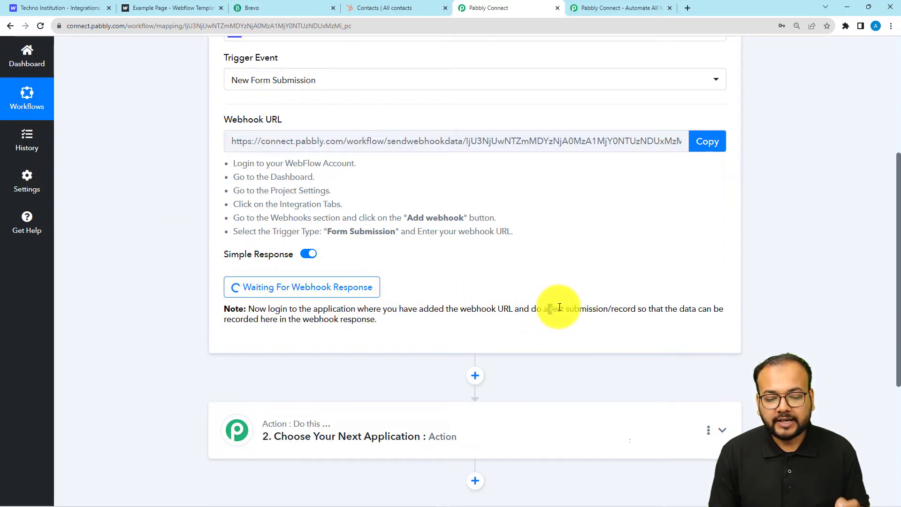
drag(560, 308, 568, 309)
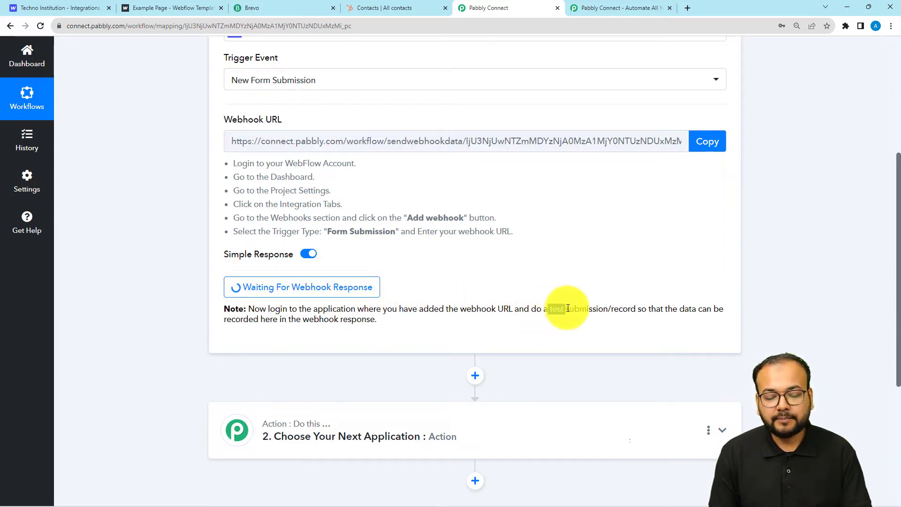
click(152, 266)
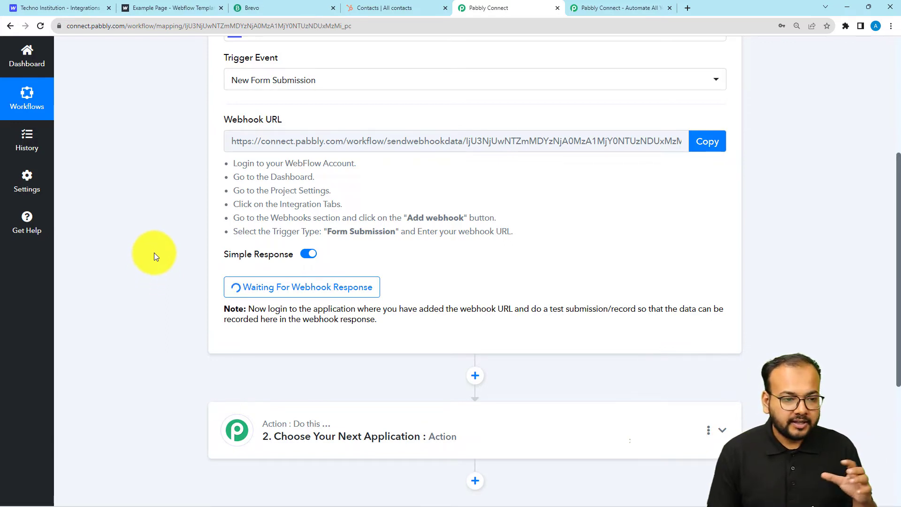
click(132, 10)
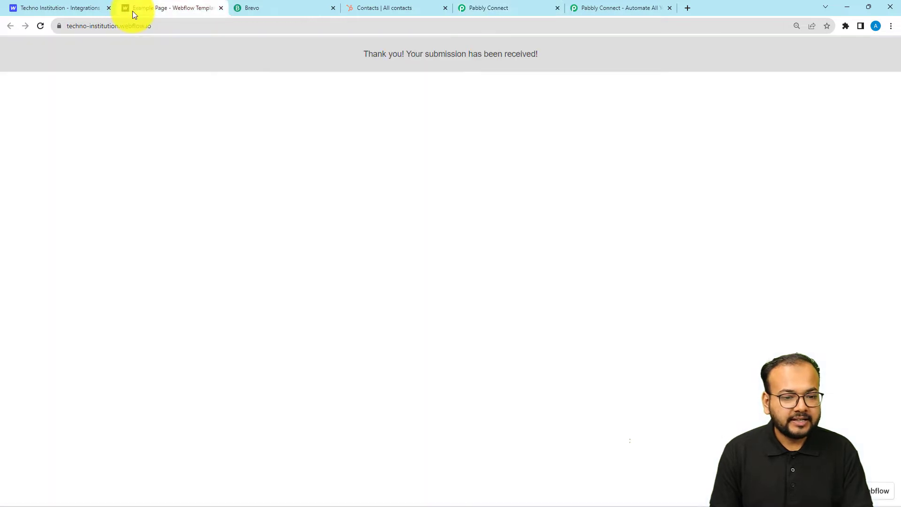
Submit the Example Page Contact Form with name Test Name, a test email, a phone number and gender Female
click(78, 4)
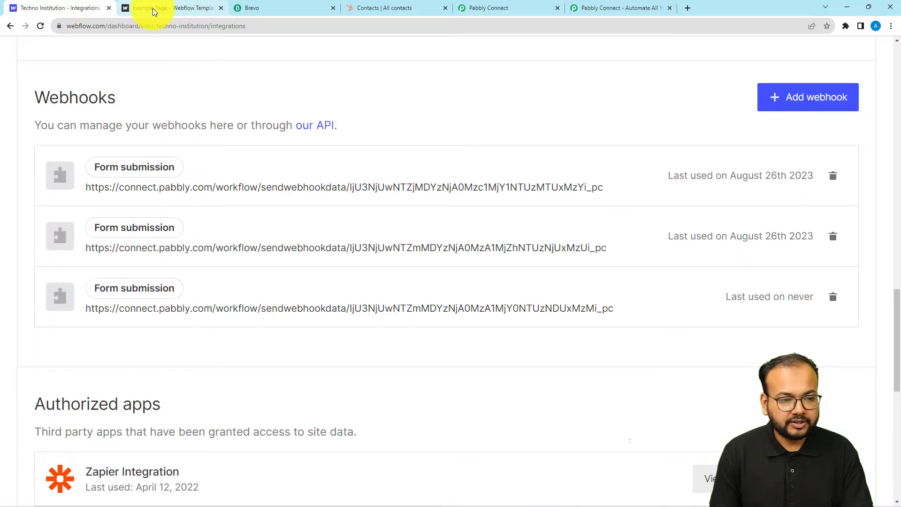
click(153, 7)
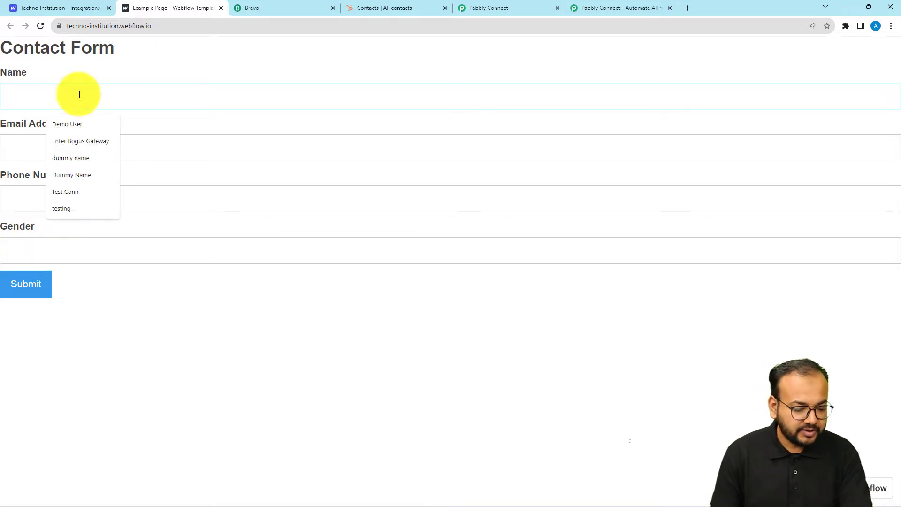
text(Test)
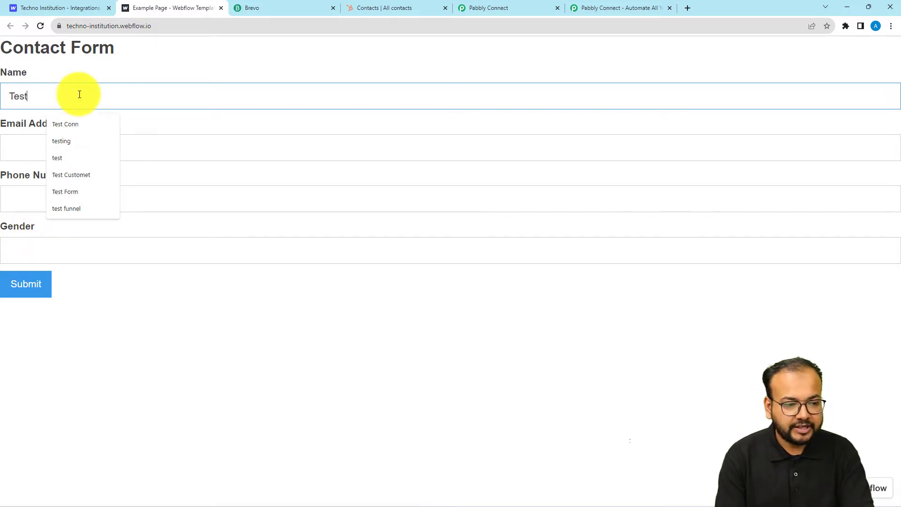
text( Name)
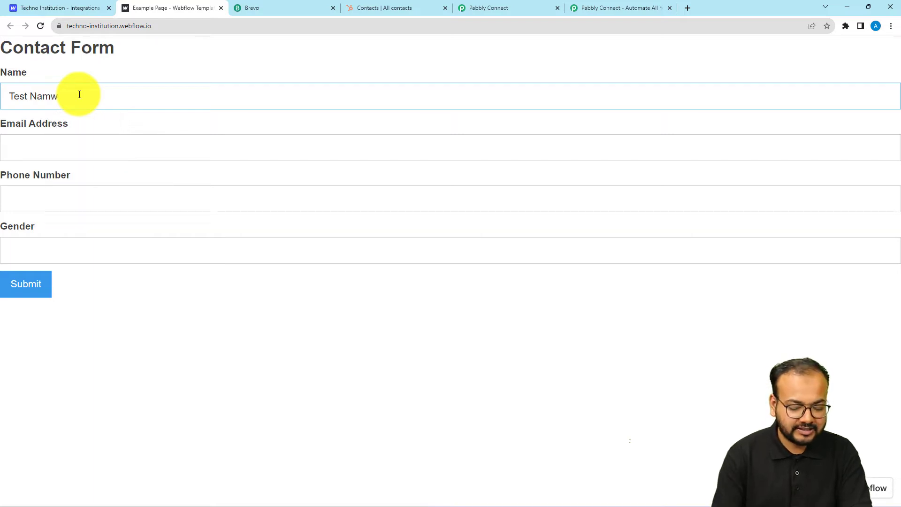
click(171, 157)
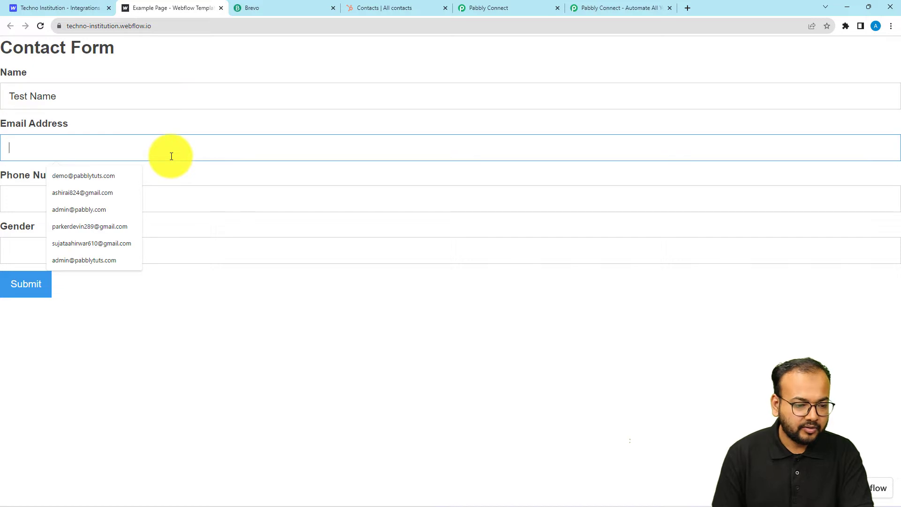
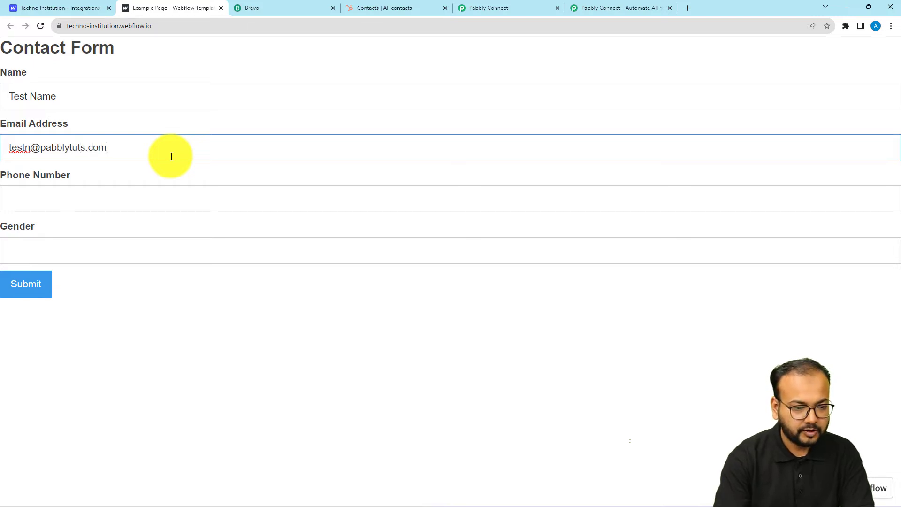
click(157, 188)
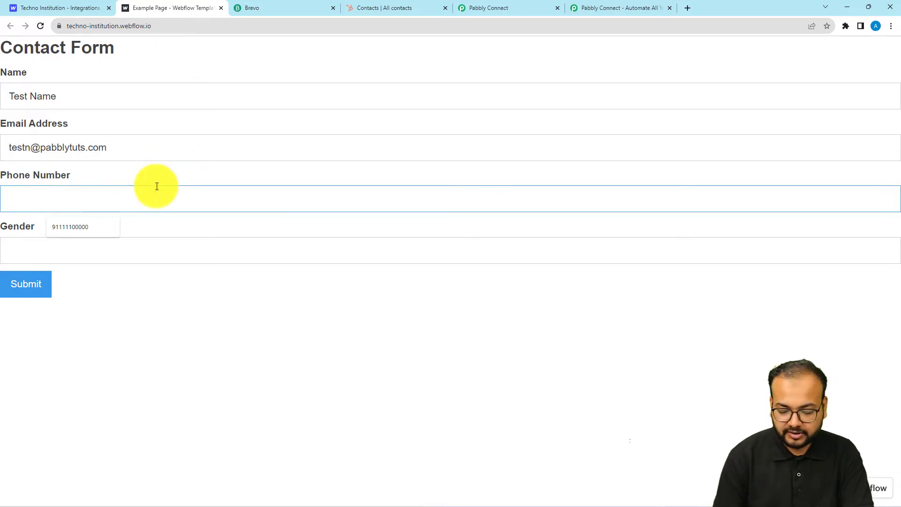
text(9)
click(100, 228)
click(84, 241)
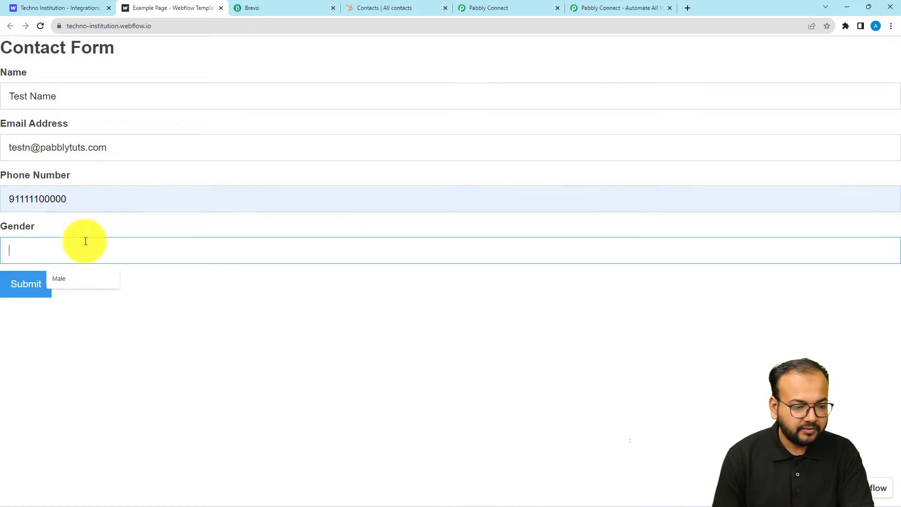
click(73, 280)
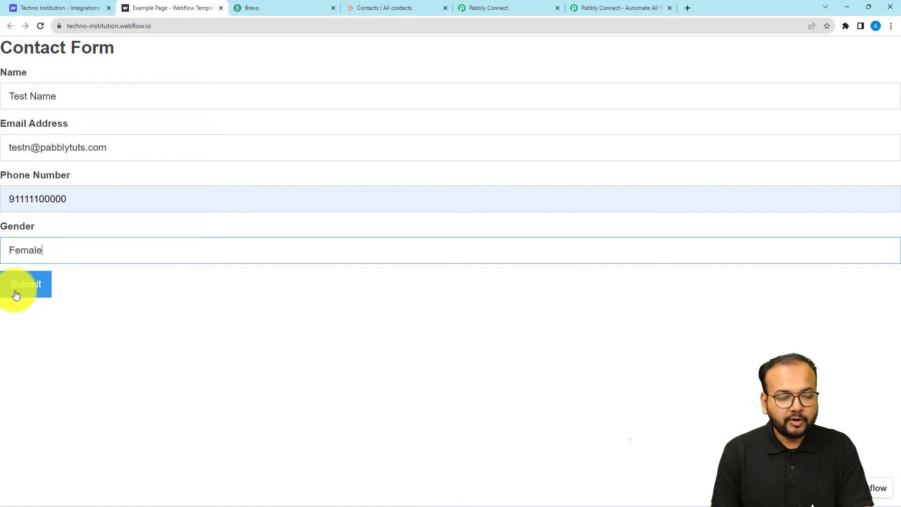
click(21, 287)
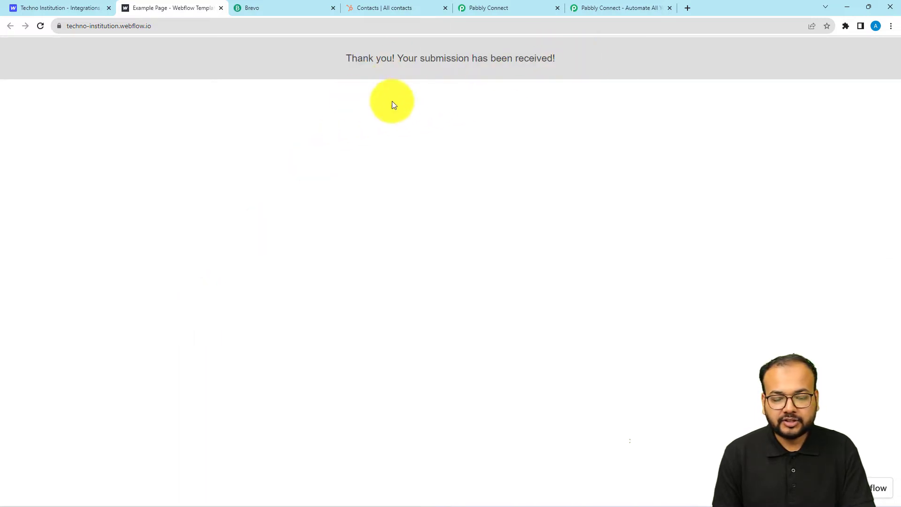
Review the Webflow trigger's received response: Test Name, Female, the email and phone number
click(493, 13)
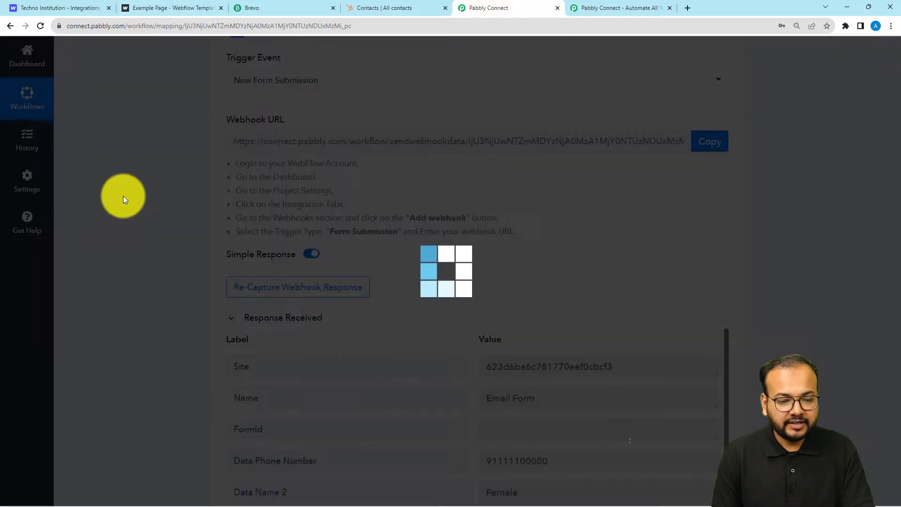
scroll(129, 196, down, 2)
scroll(128, 195, down, 4)
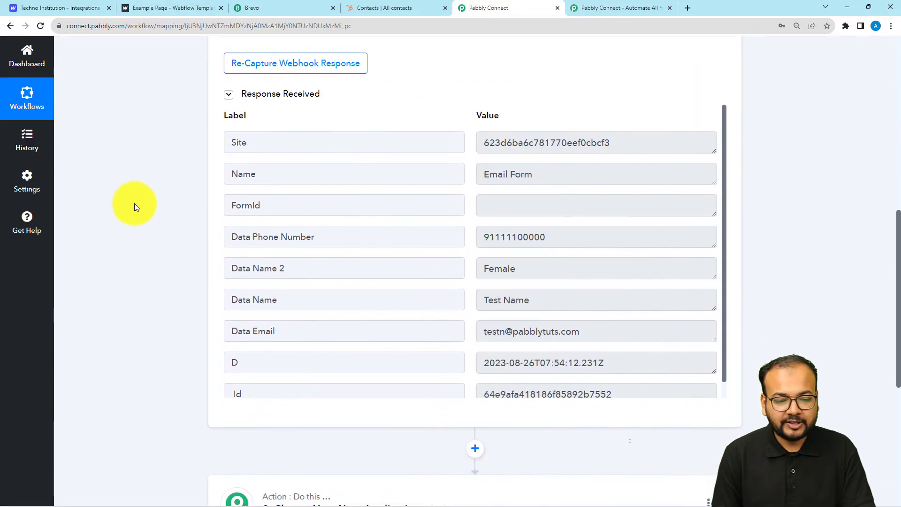
scroll(501, 294, down, 1)
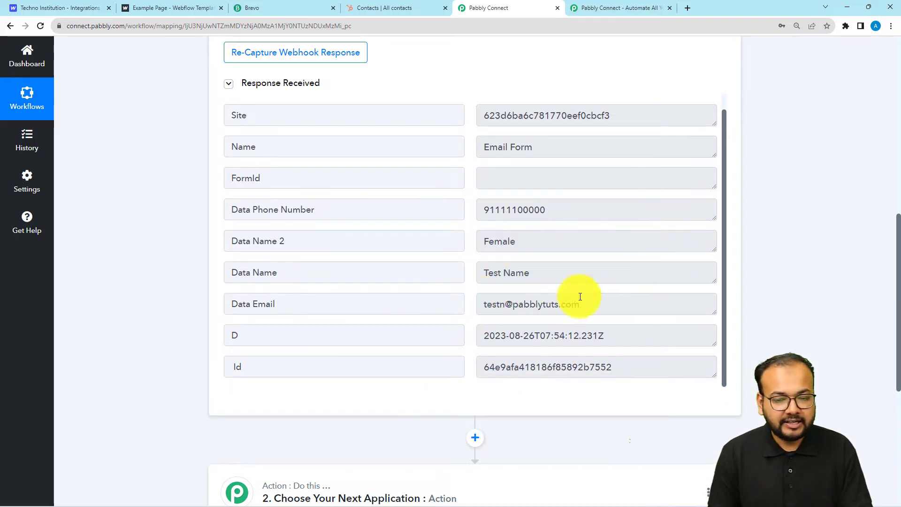
scroll(172, 226, down, 2)
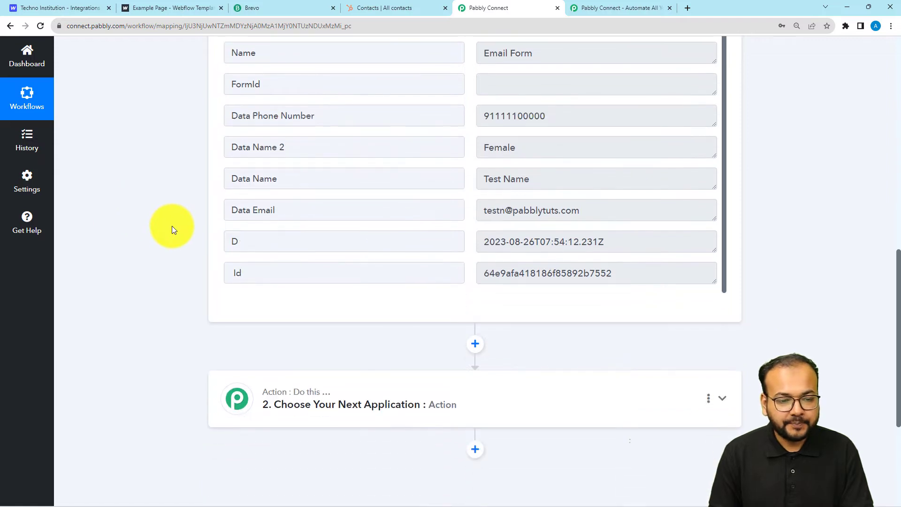
scroll(172, 227, down, 4)
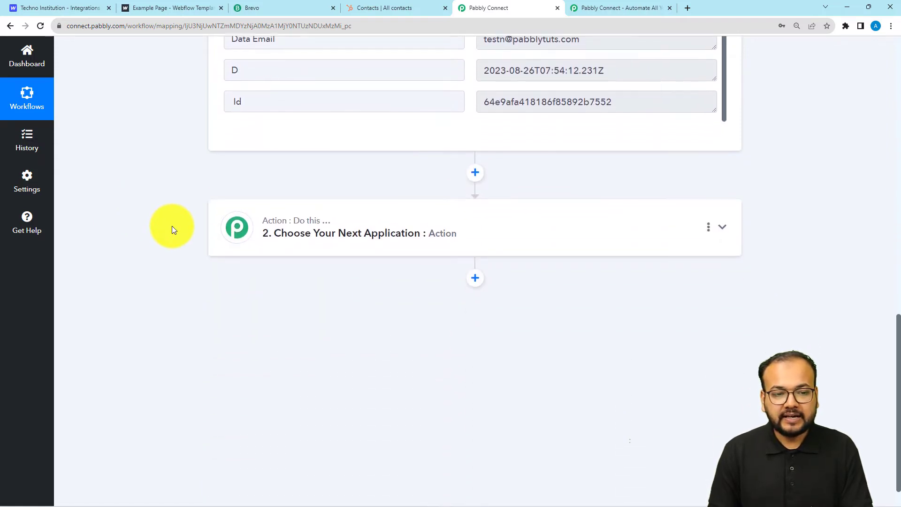
Set step 2 to Brevo (searched 'bre') with the Create or Update Contact event and begin connecting
click(341, 235)
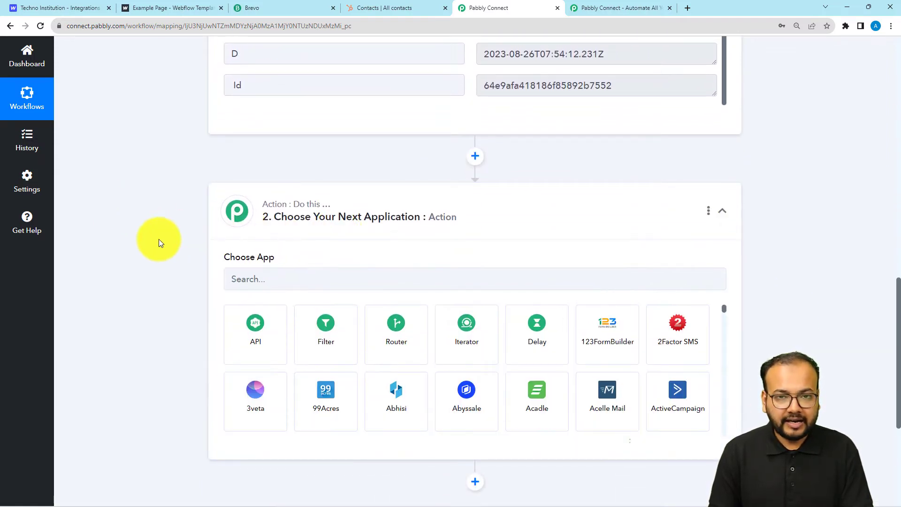
scroll(160, 238, down, 1)
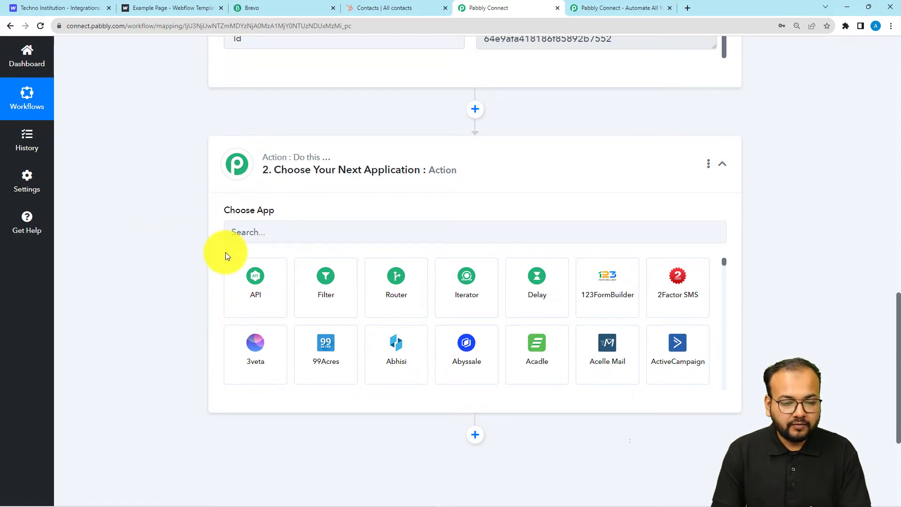
click(259, 241)
text(bre)
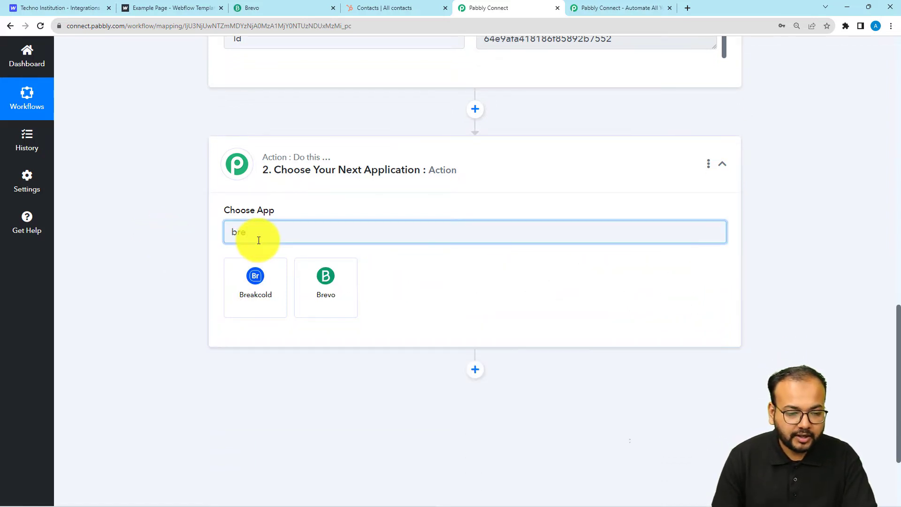
click(309, 291)
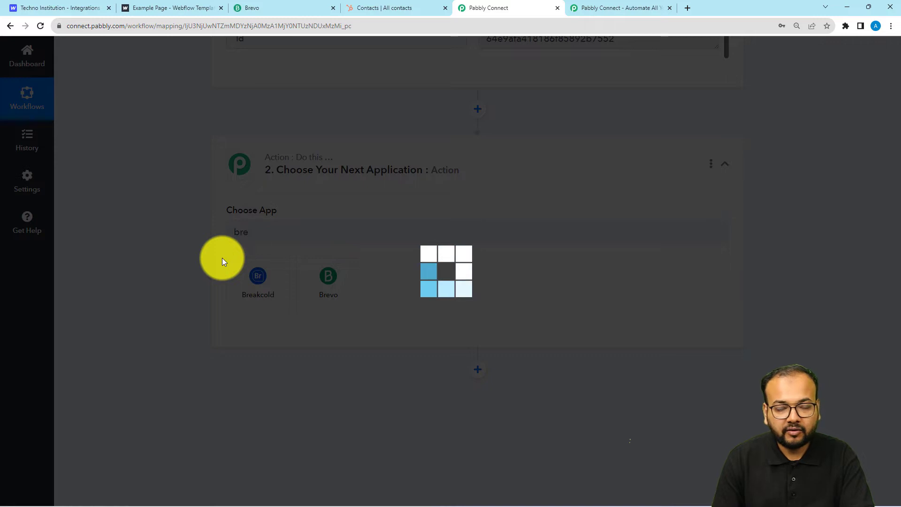
scroll(223, 256, down, 2)
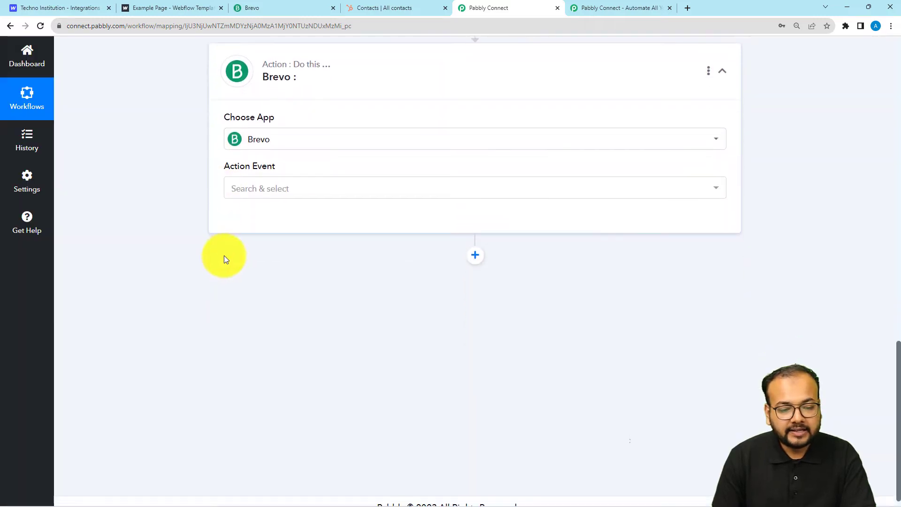
click(266, 199)
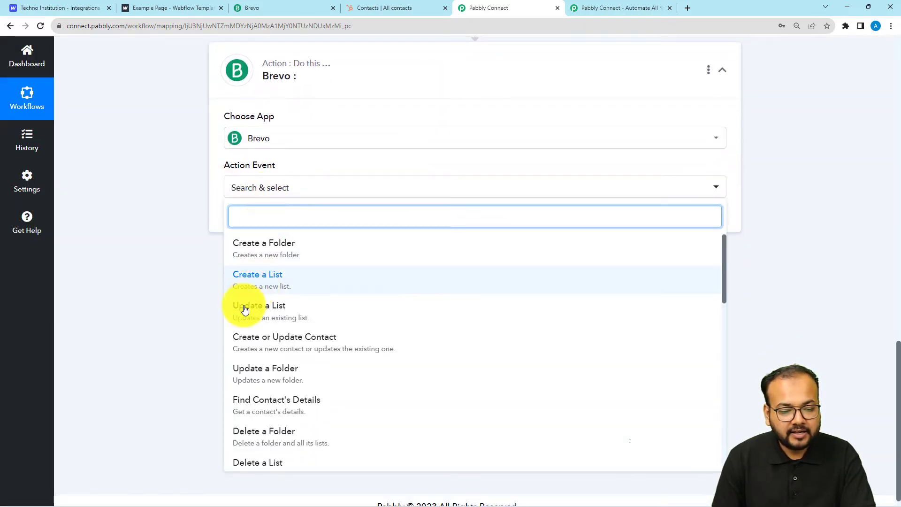
click(281, 348)
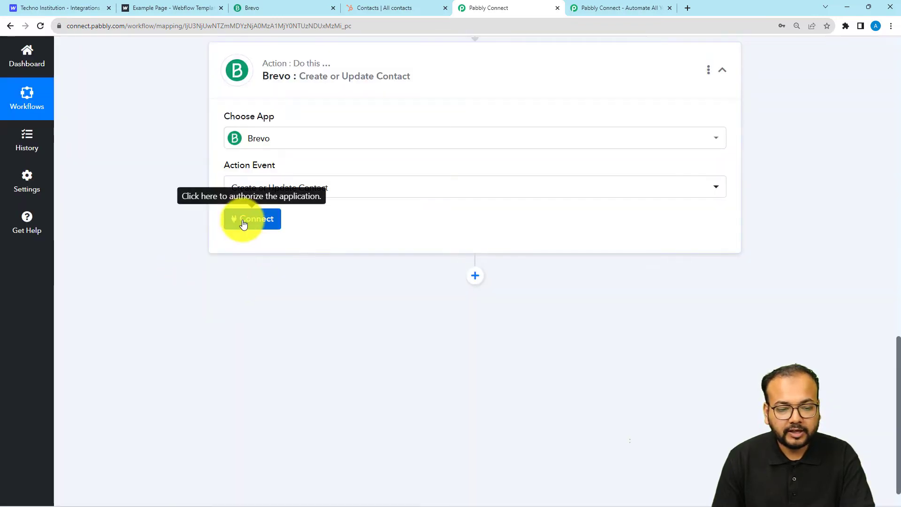
click(242, 219)
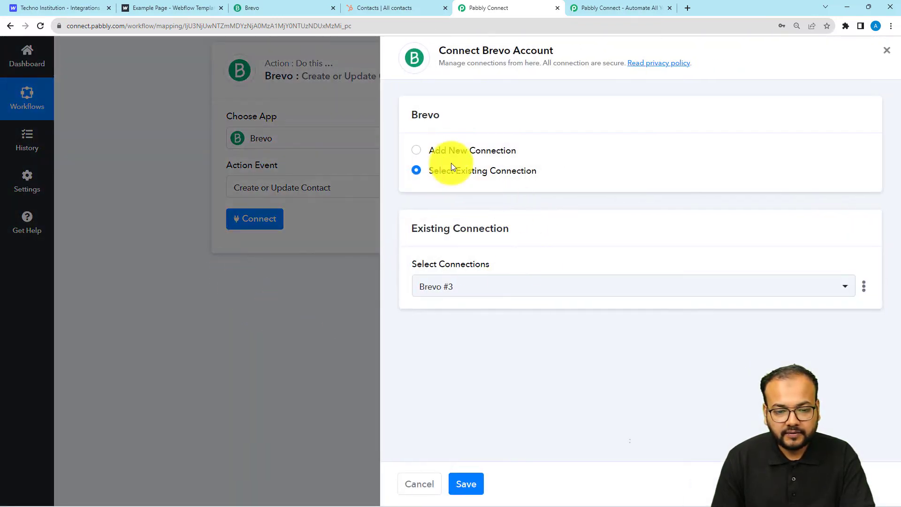
Choose Add New Connection instead of Brevo #3, then switch to the Brevo Contacts tab
click(418, 151)
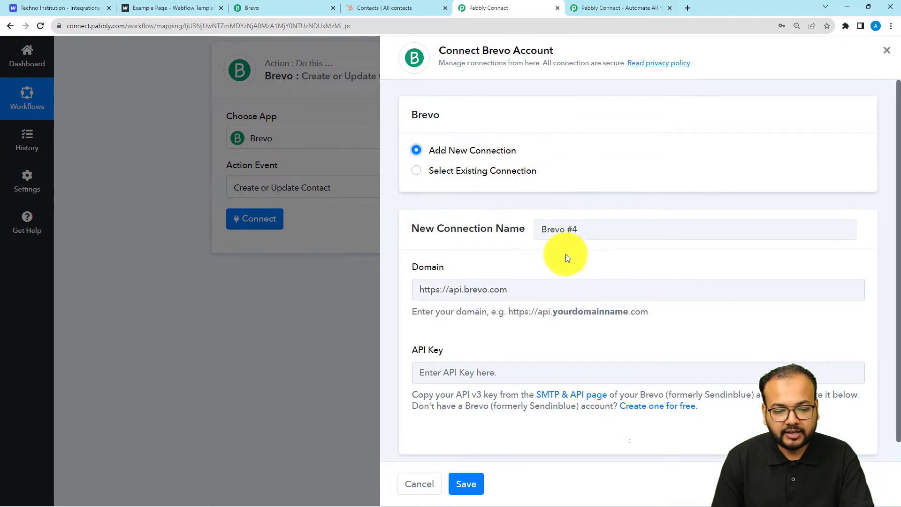
scroll(571, 281, down, 1)
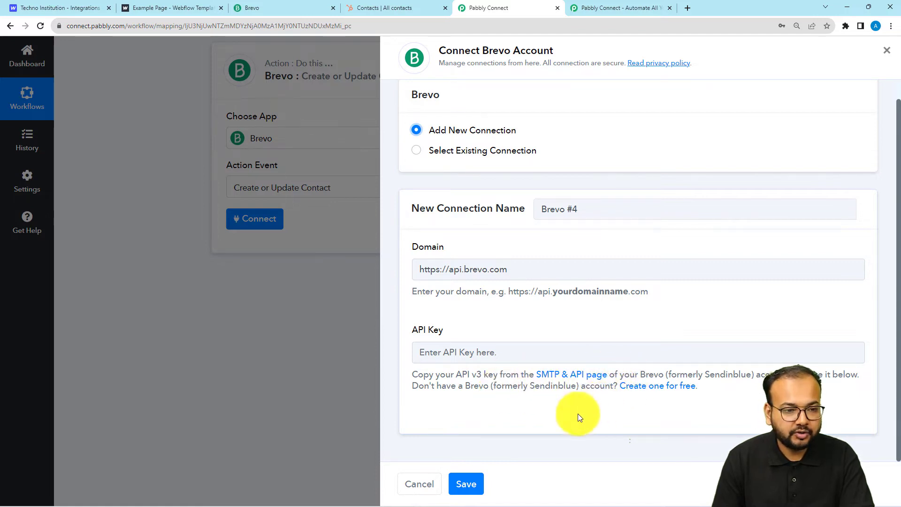
click(275, 8)
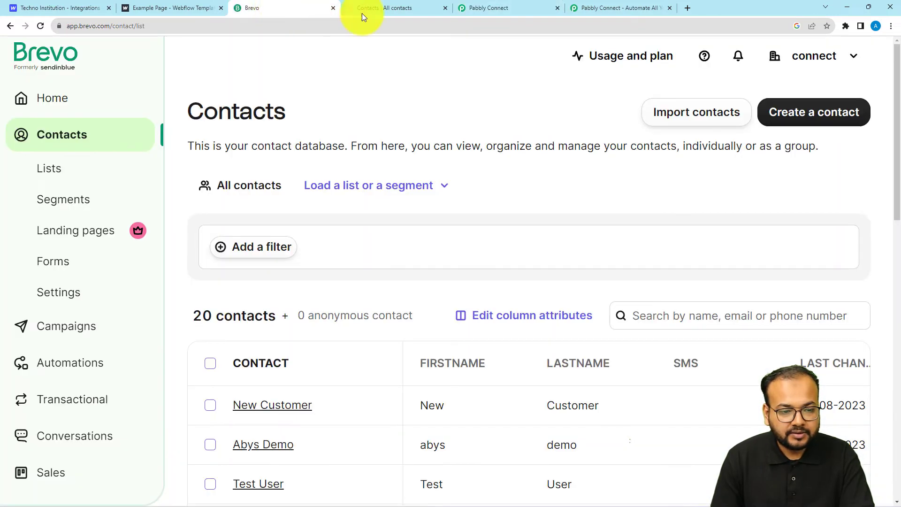
Generate a Brevo API key named 'key' under SMTP & API, copy it, and return to Pabbly
click(815, 64)
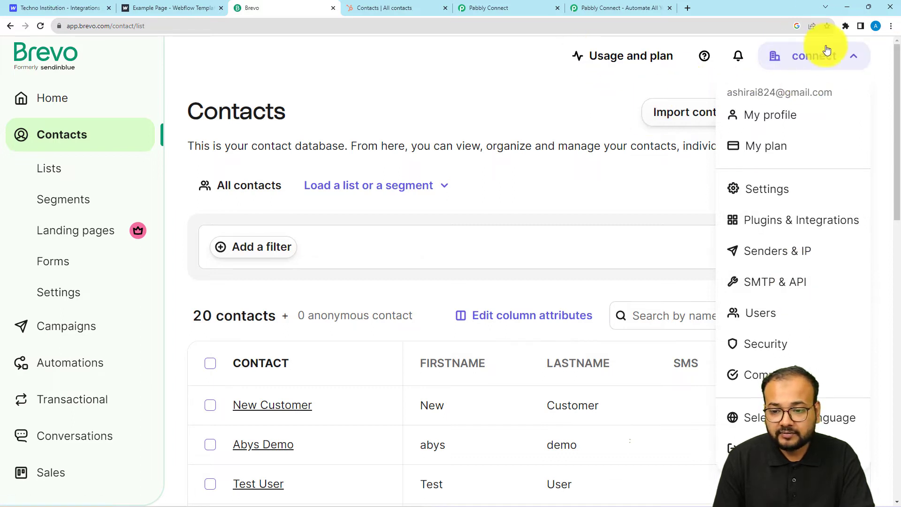
click(776, 291)
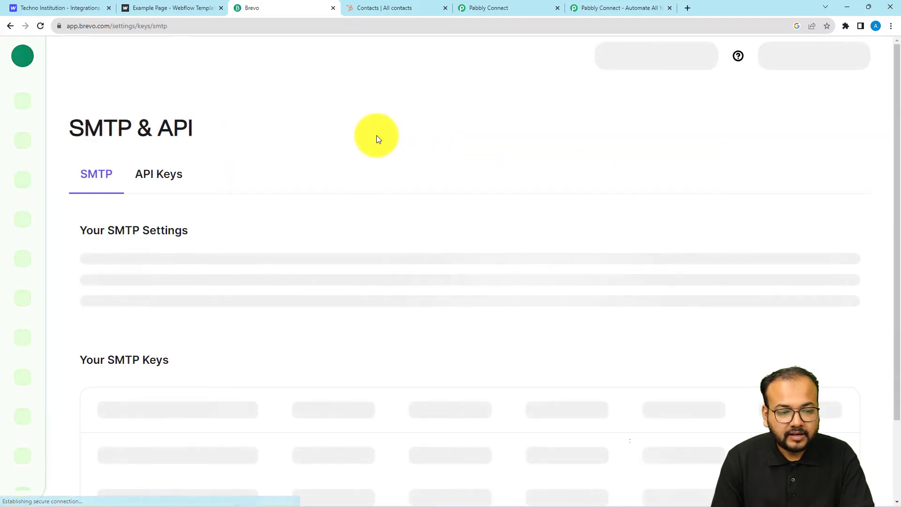
click(146, 174)
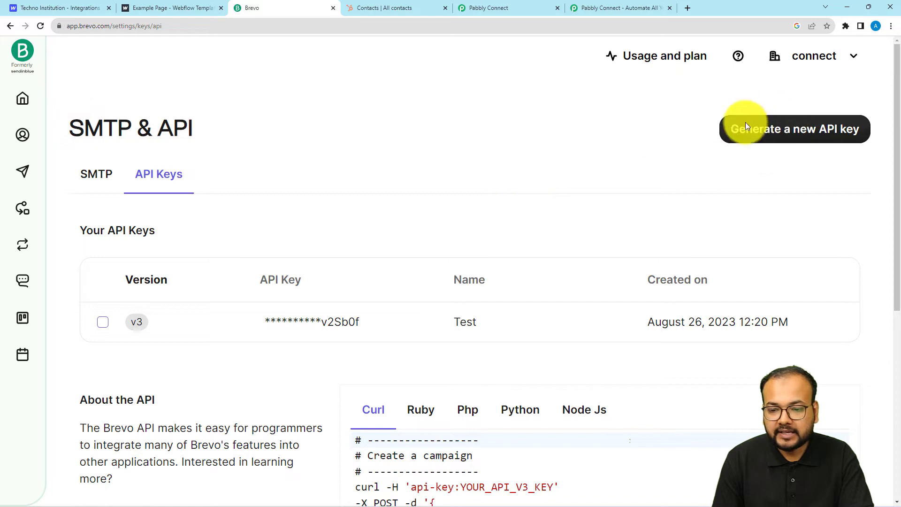
click(771, 129)
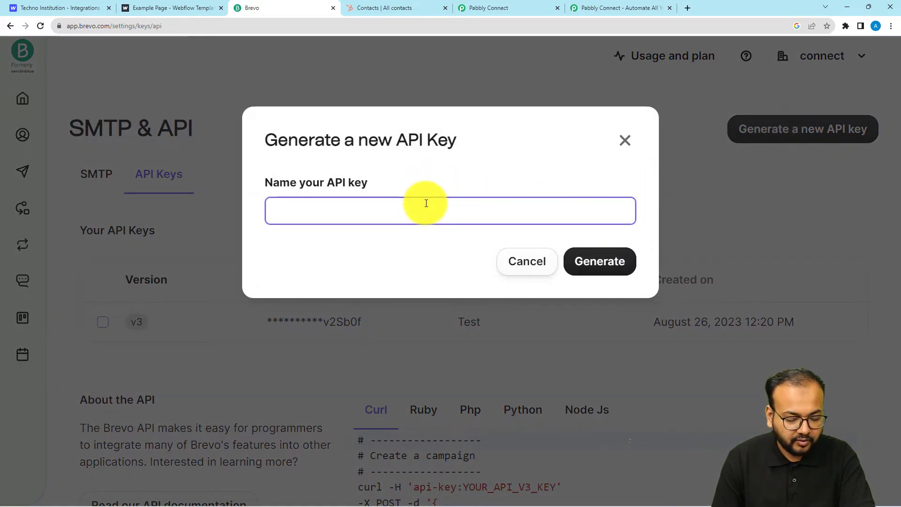
text(key)
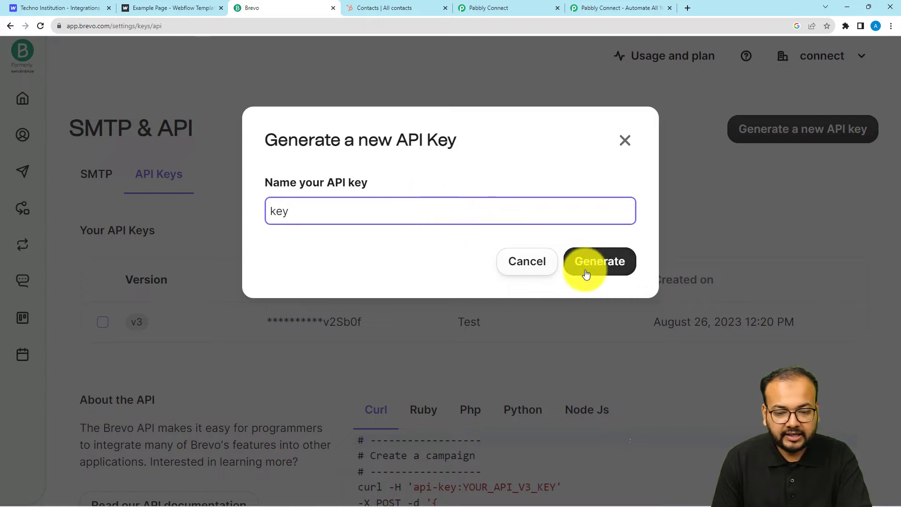
click(590, 270)
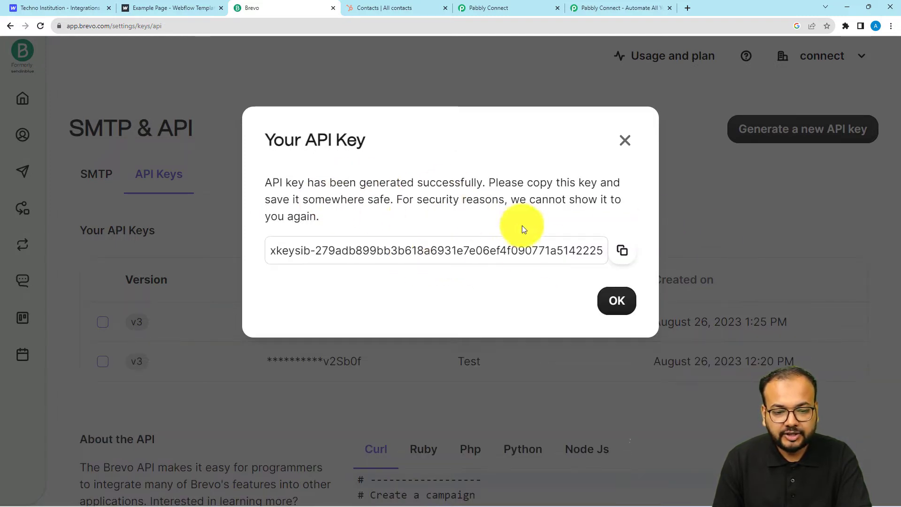
click(622, 250)
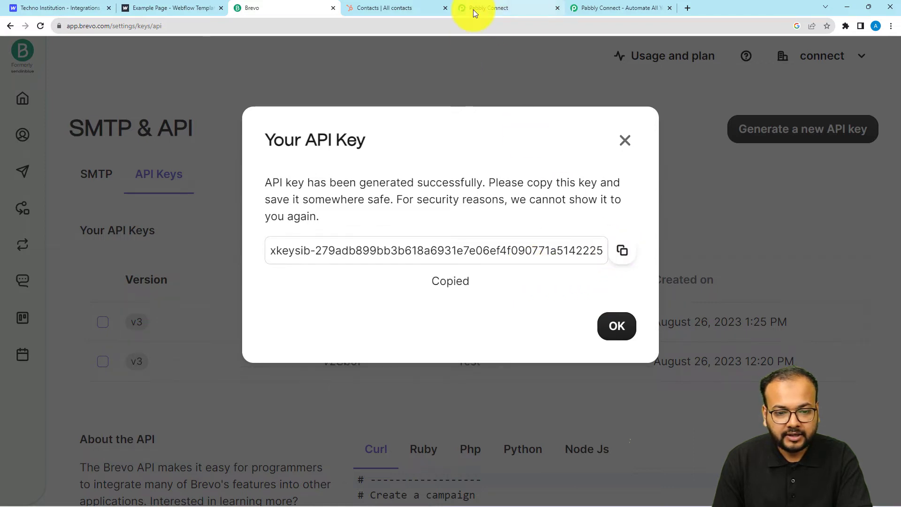
click(473, 10)
right_click(464, 352)
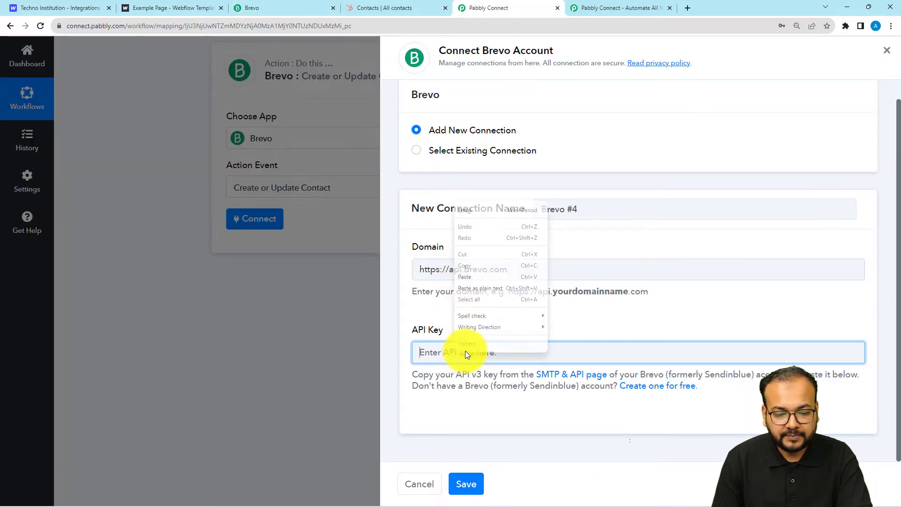
Paste the Brevo API key into the connection and select 'brevo' in the Domain field for removal
click(465, 277)
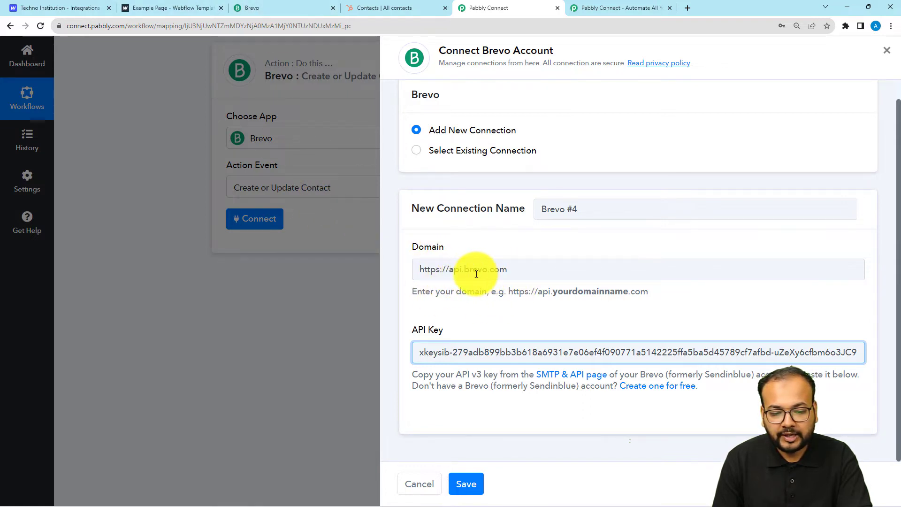
drag(488, 271, 470, 272)
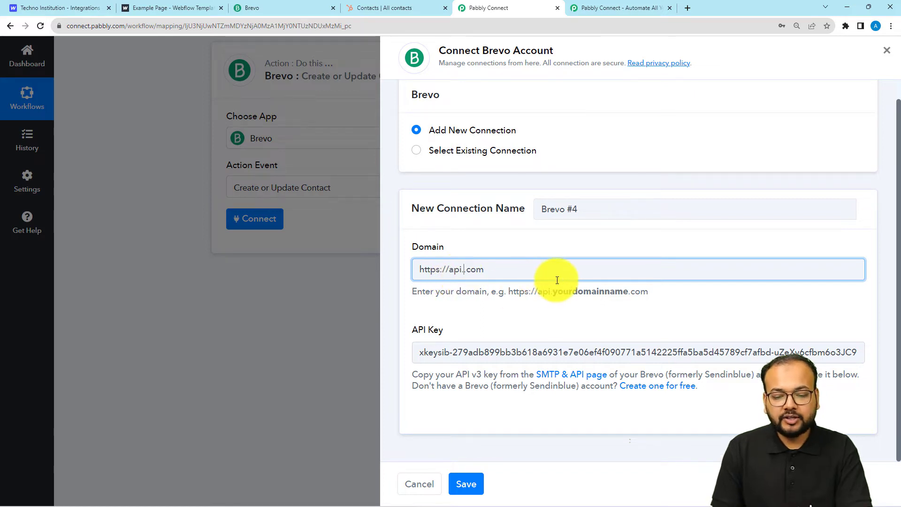
click(301, 5)
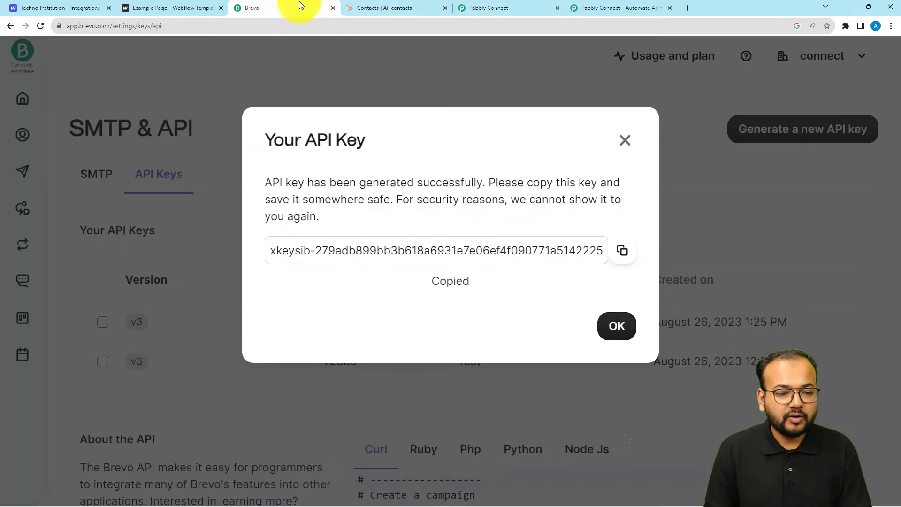
Dismiss Brevo's new API key notice, check the page's domain, and return to Pabbly Connect
click(617, 327)
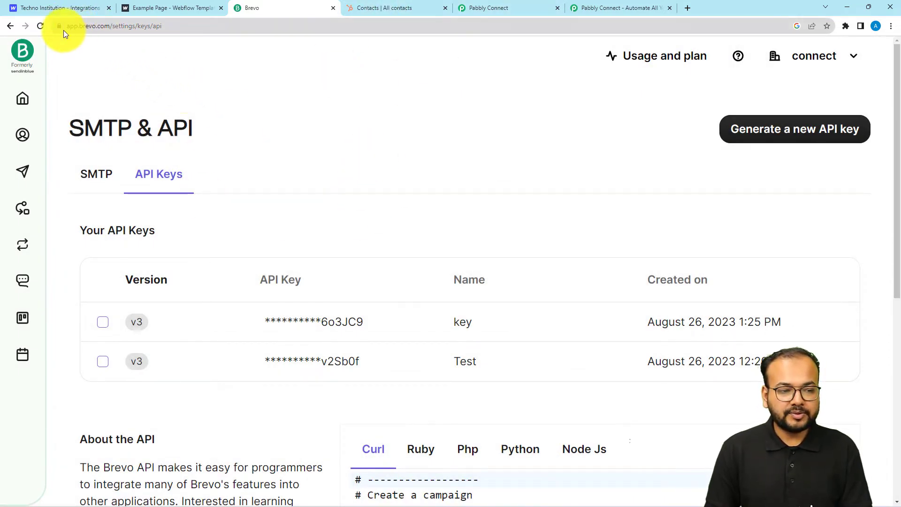
click(77, 25)
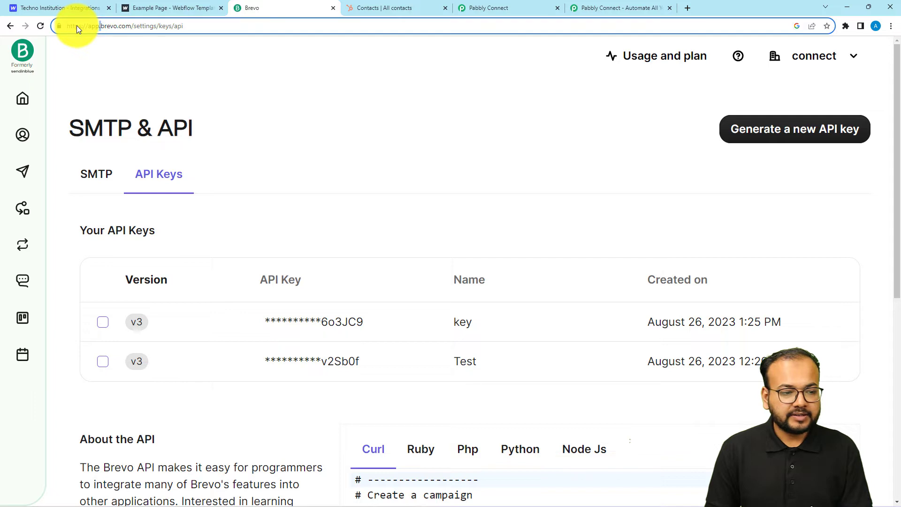
click(100, 31)
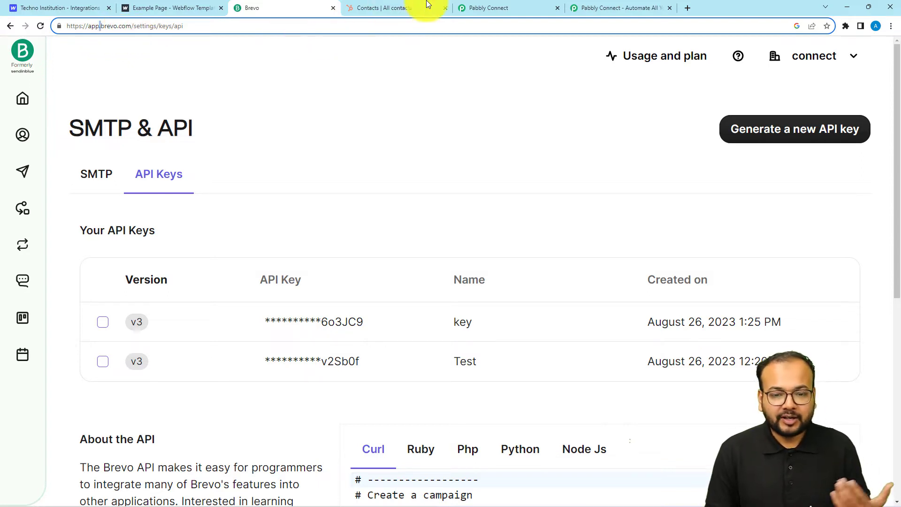
click(486, 7)
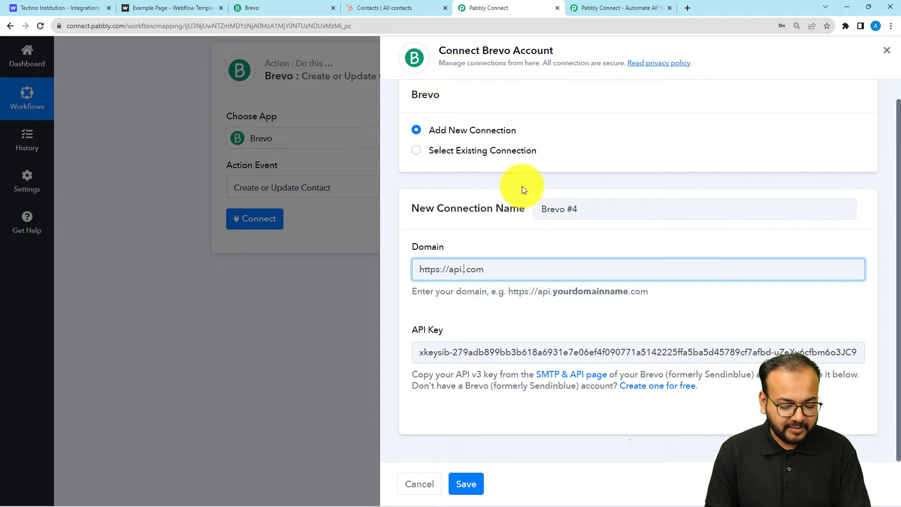
text(brevo)
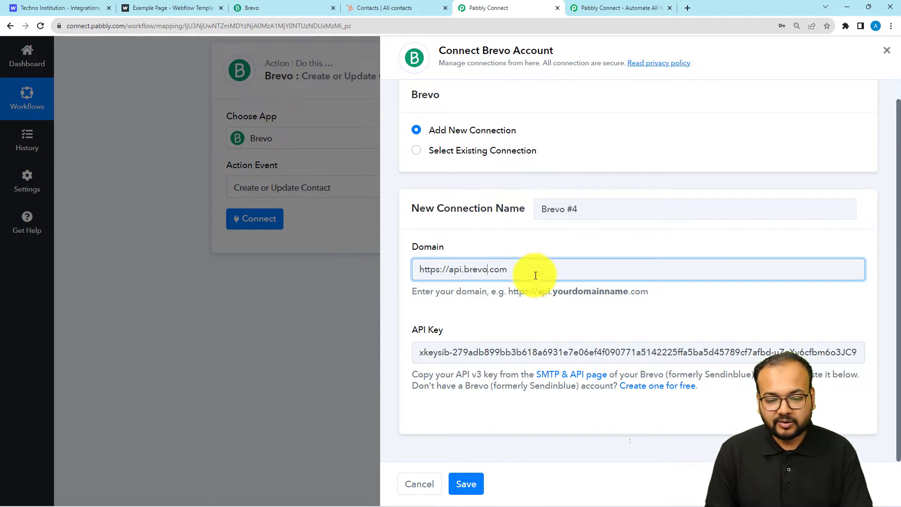
click(520, 314)
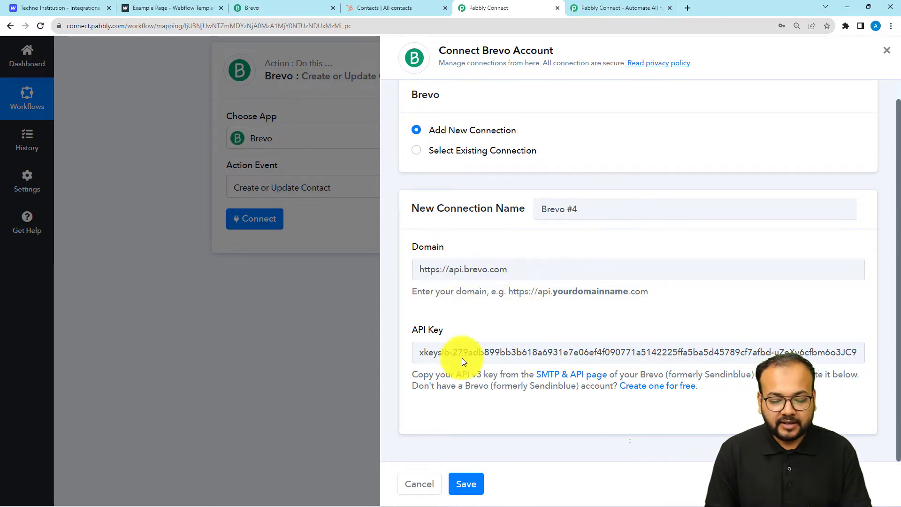
click(466, 484)
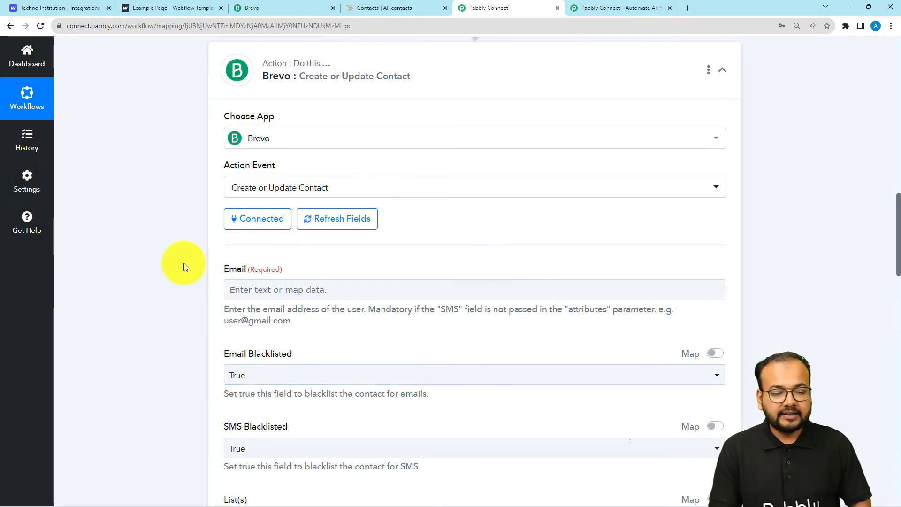
Review the Webflow webhook data, highlighting its name fields and Data Email
scroll(184, 263, down, 2)
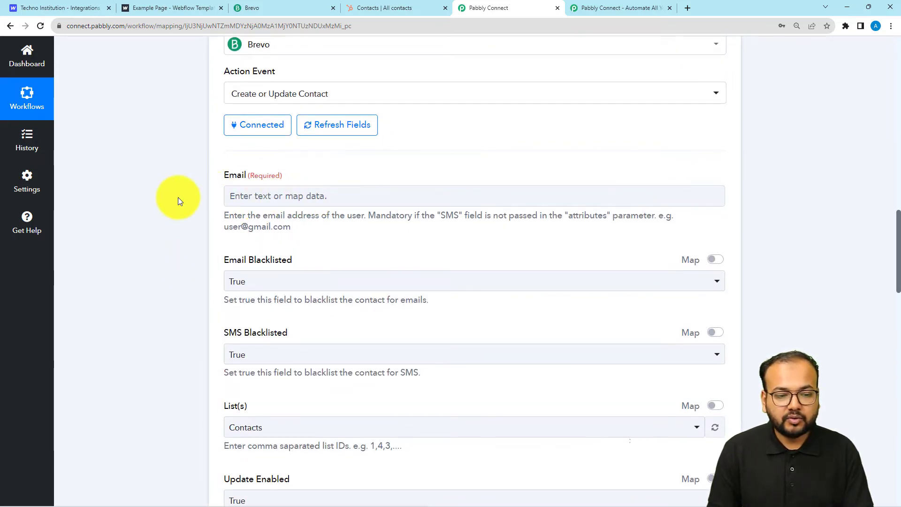
scroll(178, 197, down, 1)
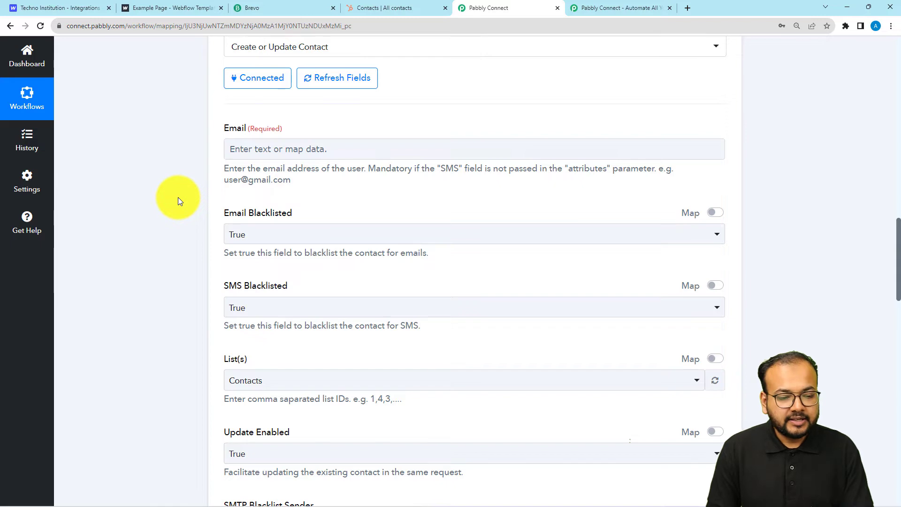
scroll(167, 148, up, 1)
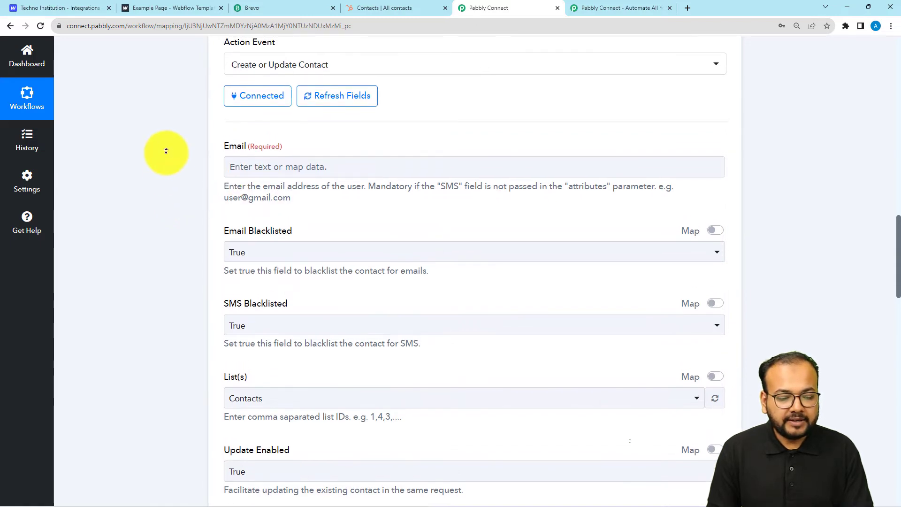
scroll(212, 236, down, 5)
scroll(191, 256, down, 14)
scroll(177, 141, up, 5)
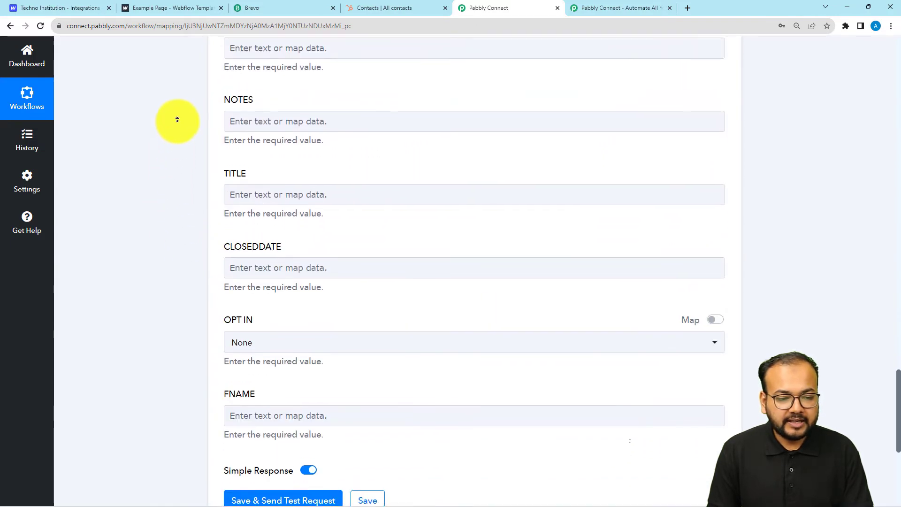
scroll(185, 94, up, 15)
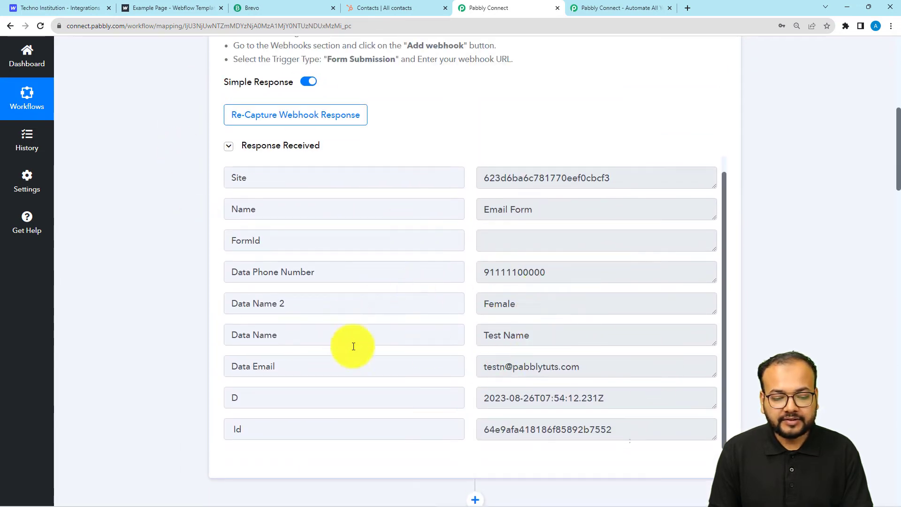
drag(287, 305, 230, 304)
drag(277, 339, 229, 336)
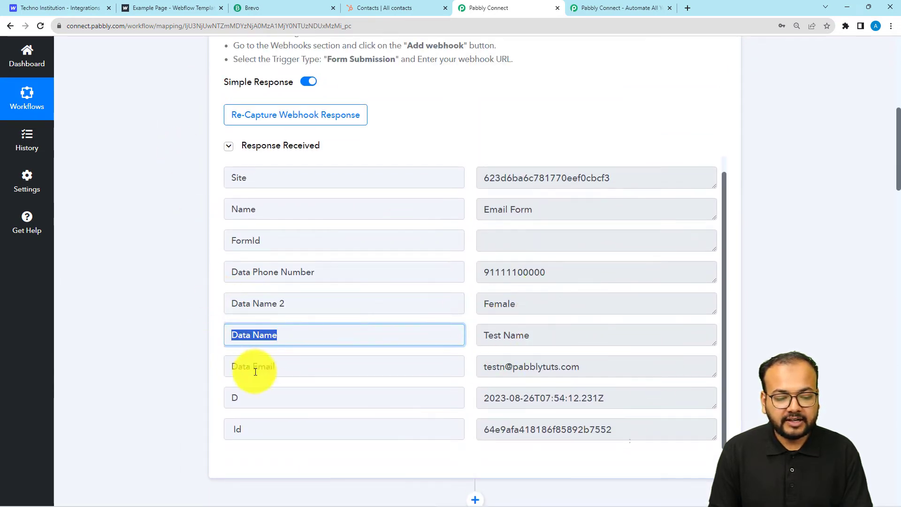
drag(274, 368, 178, 356)
Map Brevo's Email field to the Webflow submission's Data Email
scroll(179, 354, down, 8)
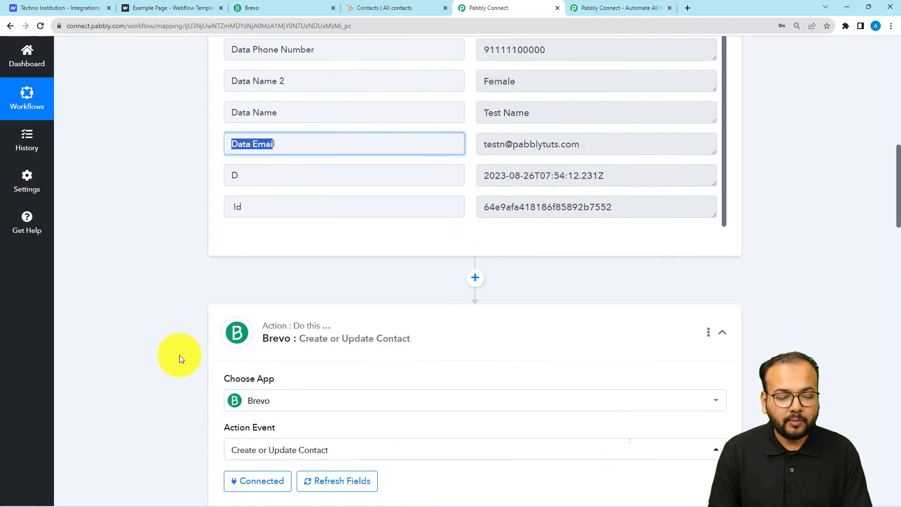
scroll(180, 354, down, 5)
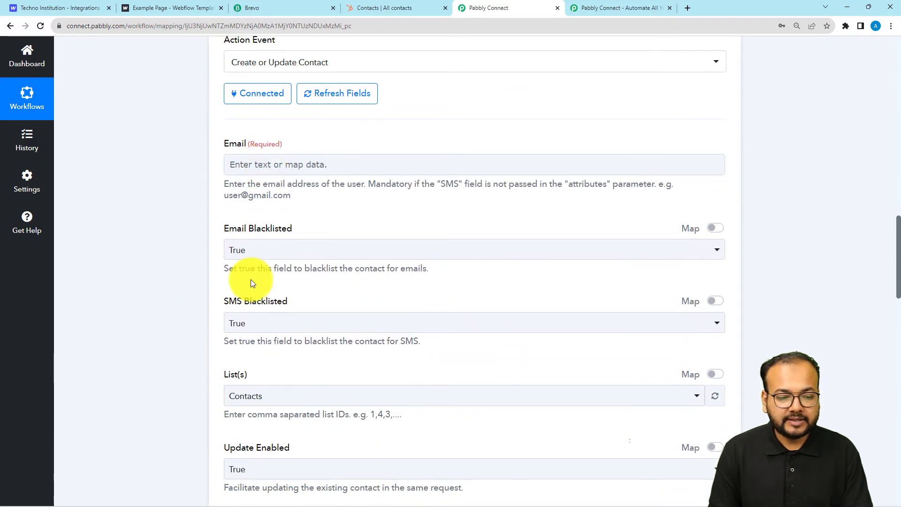
click(232, 169)
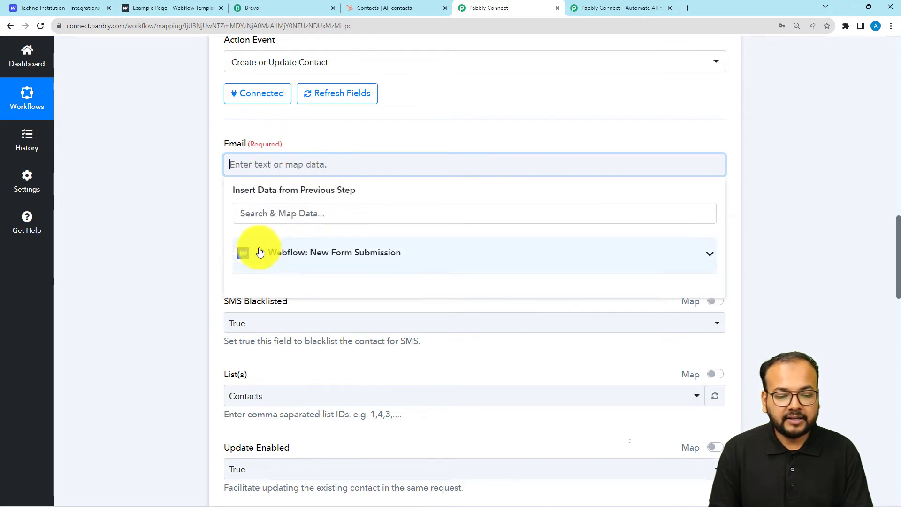
click(314, 269)
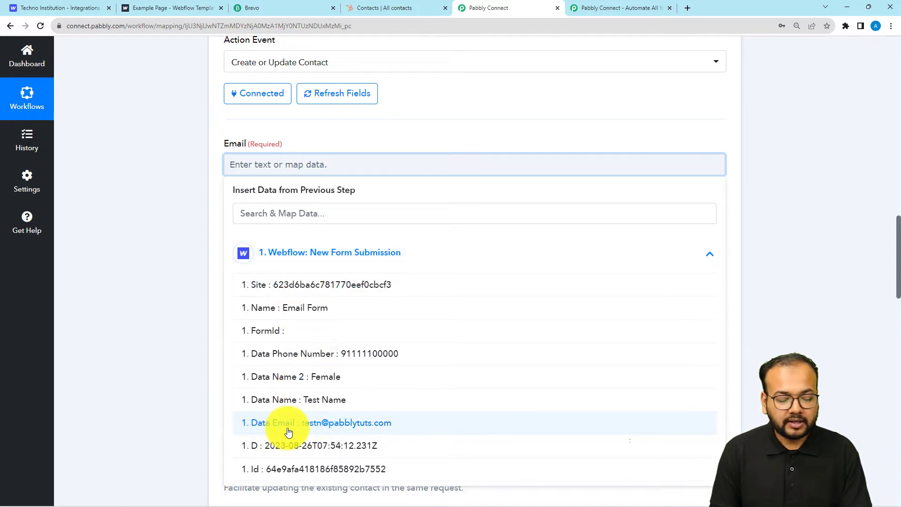
click(288, 432)
click(182, 314)
Set both Email Blacklisted and SMS Blacklisted to False
scroll(182, 314, down, 2)
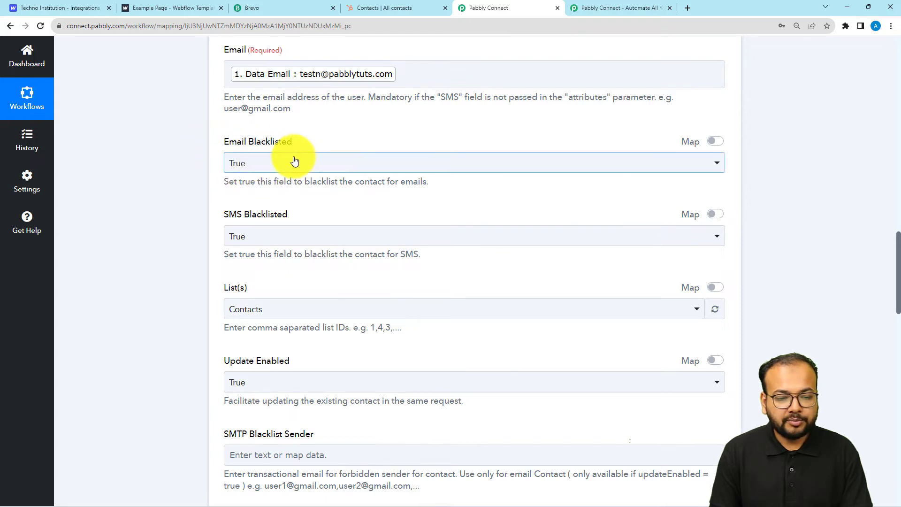
click(252, 164)
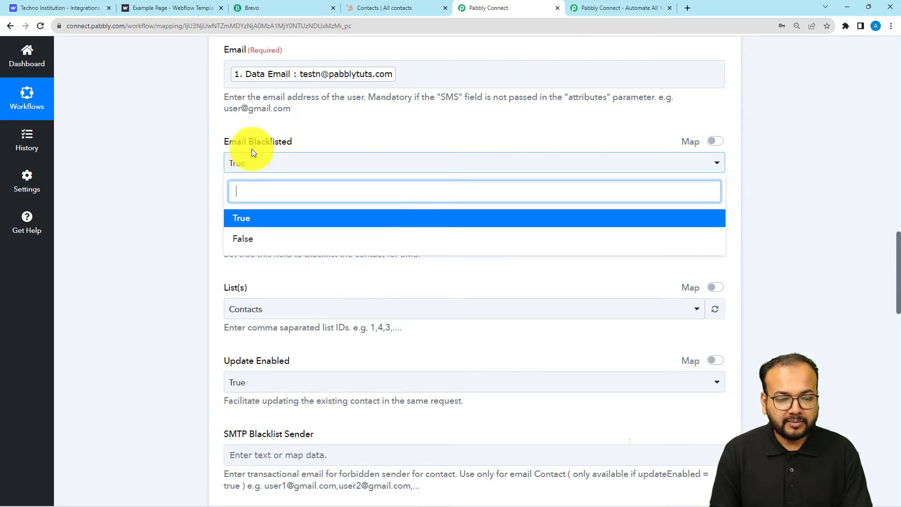
click(237, 241)
click(255, 239)
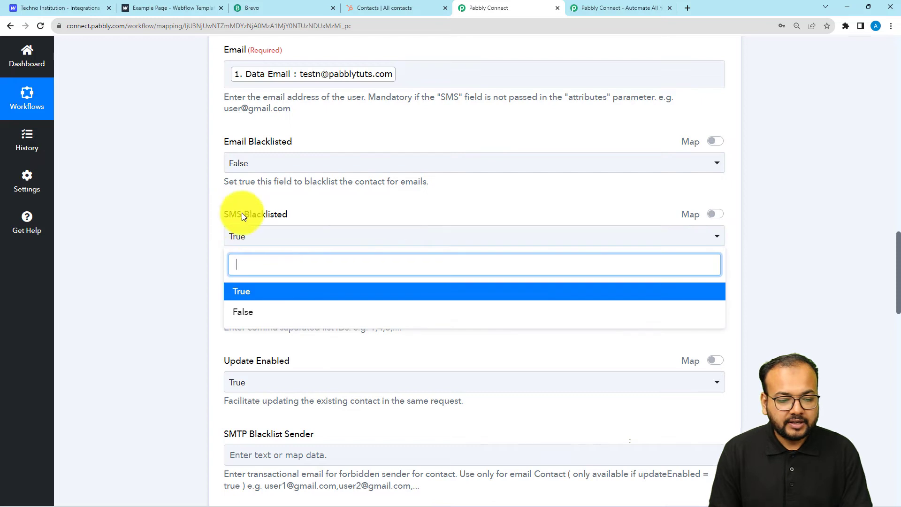
click(239, 309)
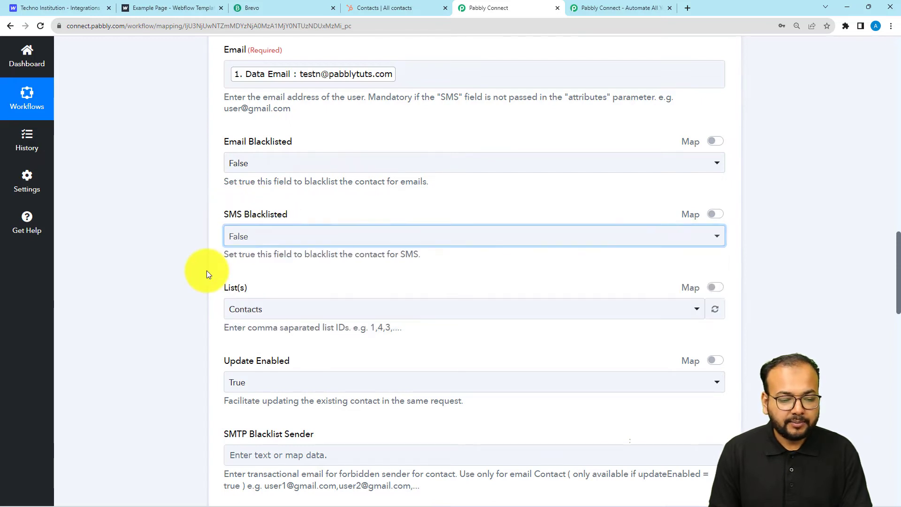
Keep Contacts as the List(s) value and review the remaining Brevo fields
scroll(208, 275, down, 1)
scroll(207, 275, down, 2)
click(298, 217)
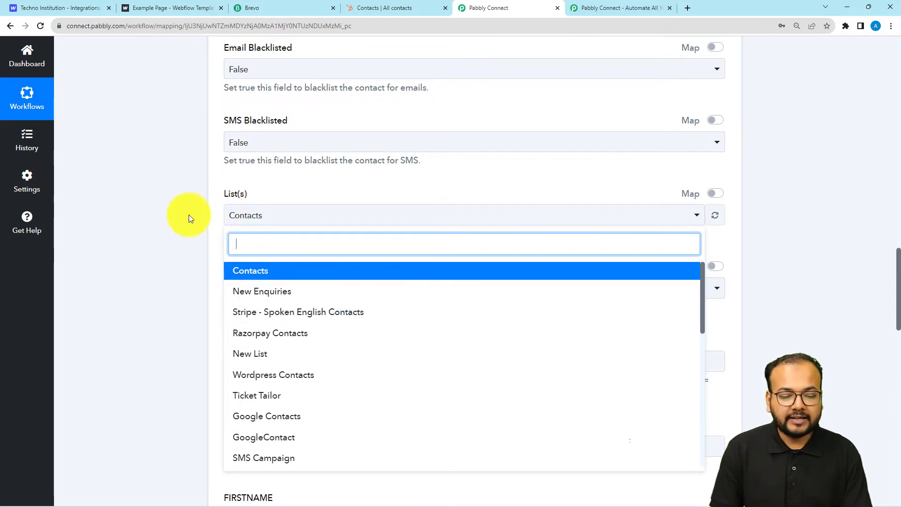
click(237, 268)
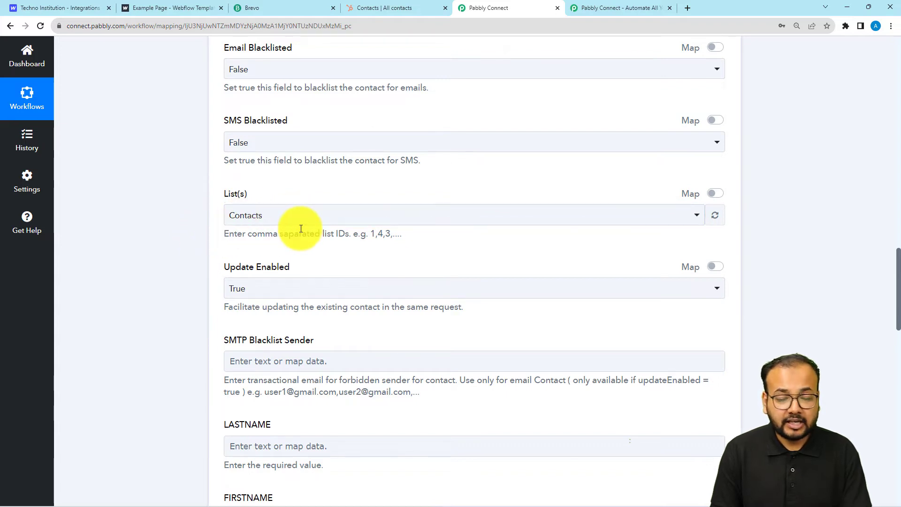
scroll(210, 252, down, 5)
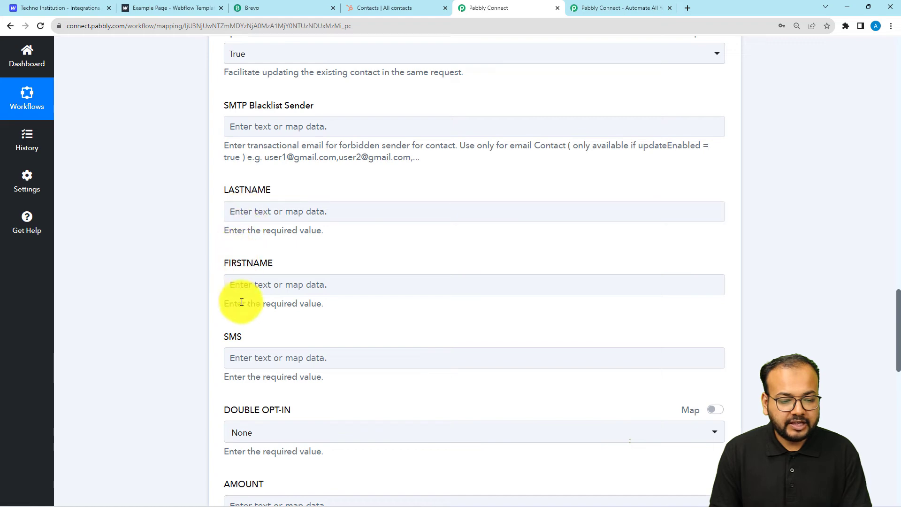
scroll(220, 345, down, 1)
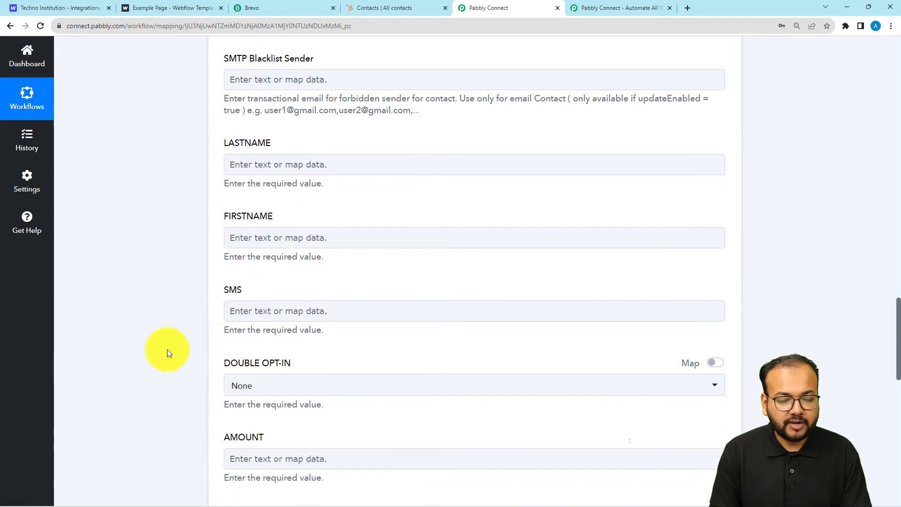
scroll(167, 349, up, 5)
scroll(167, 350, up, 15)
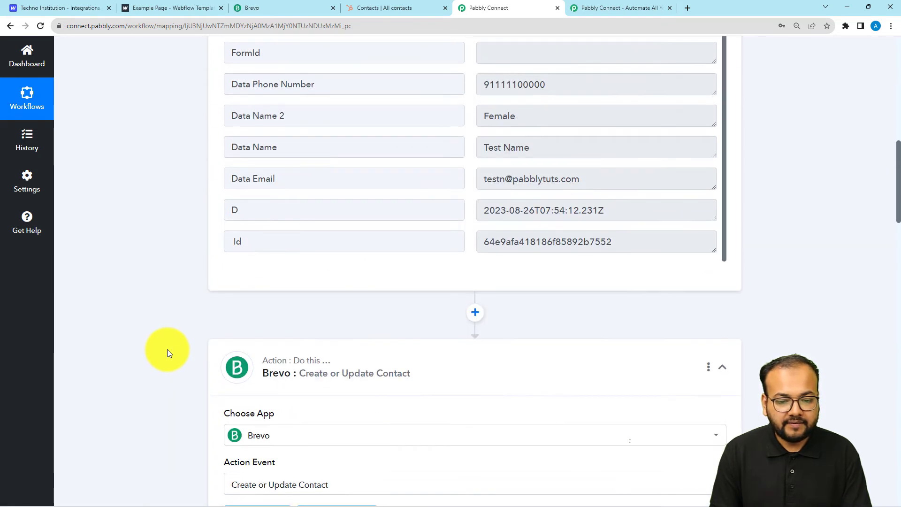
scroll(193, 316, up, 8)
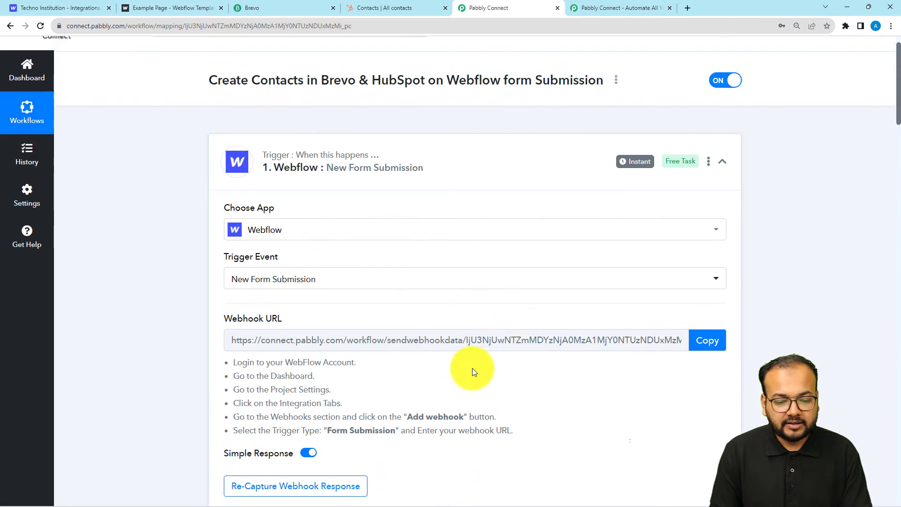
scroll(448, 388, down, 6)
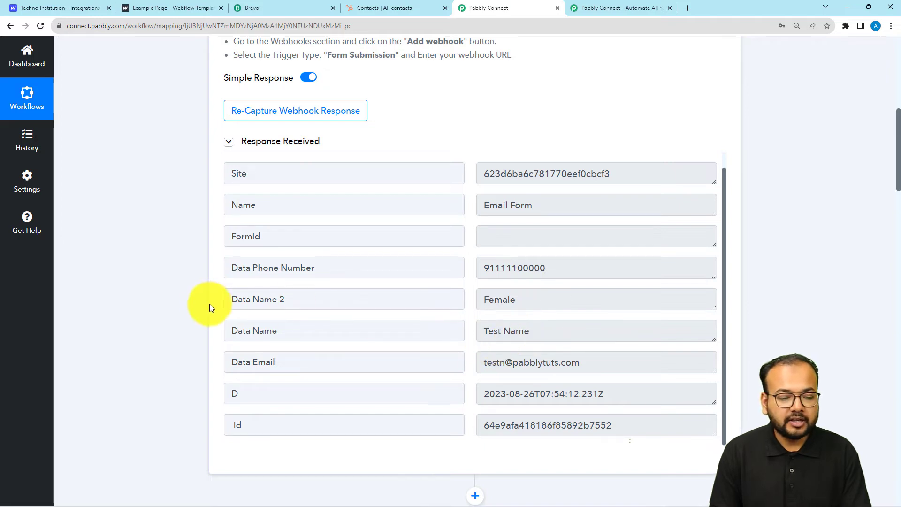
scroll(187, 352, down, 9)
scroll(190, 382, down, 6)
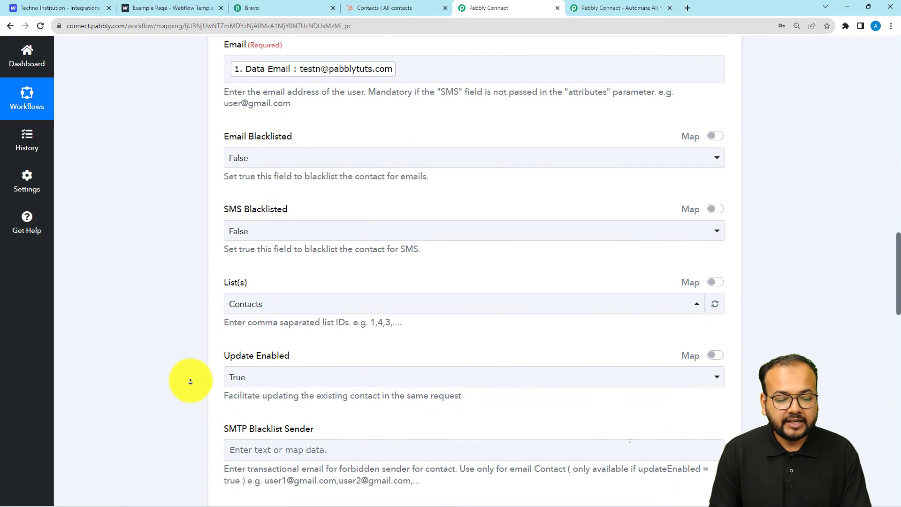
scroll(187, 249, up, 12)
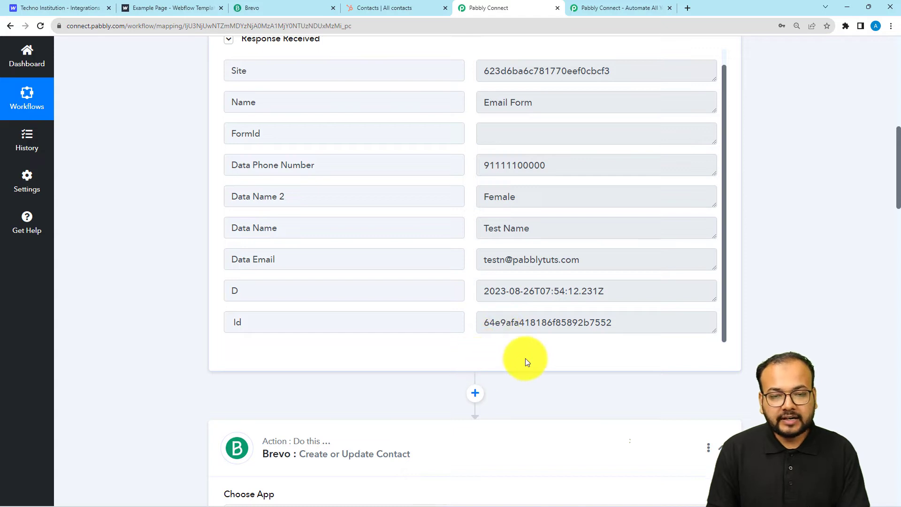
Insert a Text Formatter by Pabbly step after the trigger using Split Text, and connect it
click(476, 394)
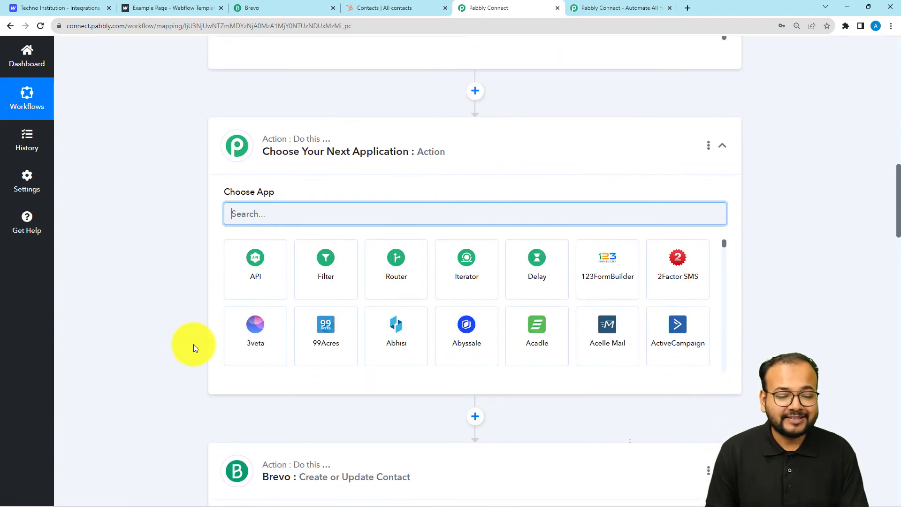
text(te)
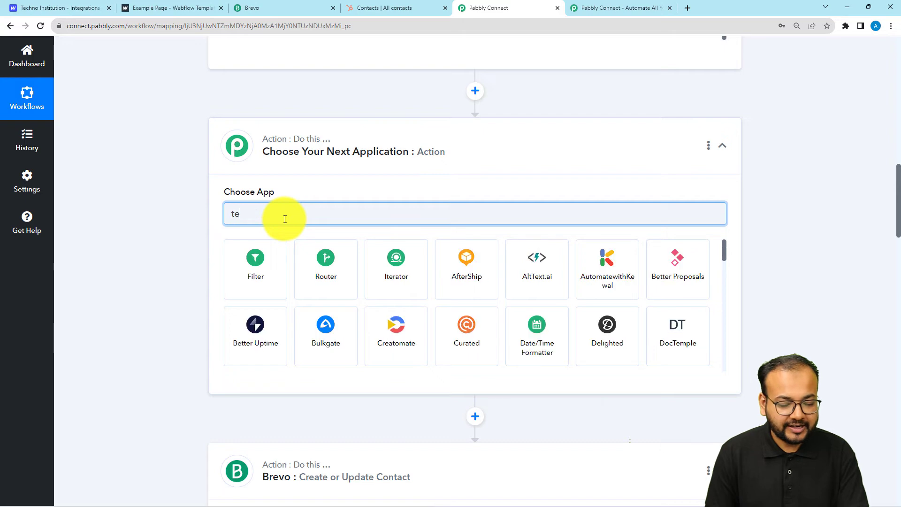
text(xt)
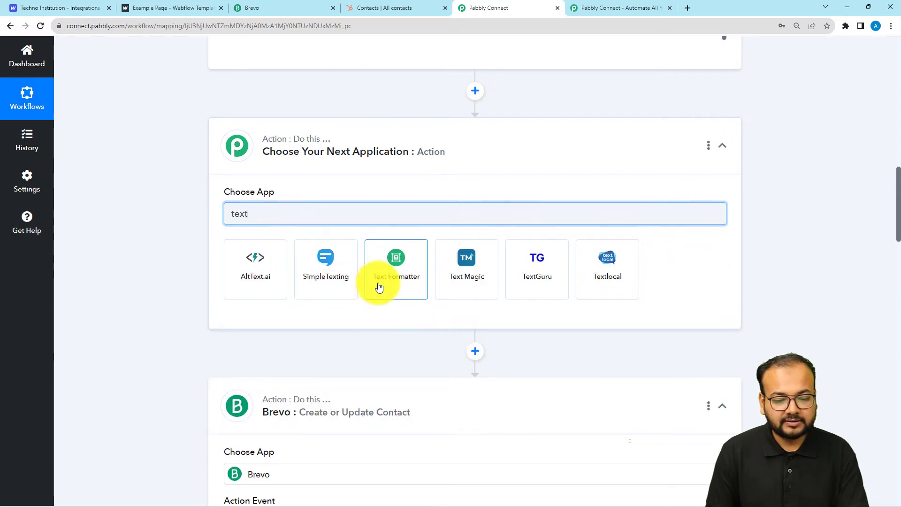
click(375, 281)
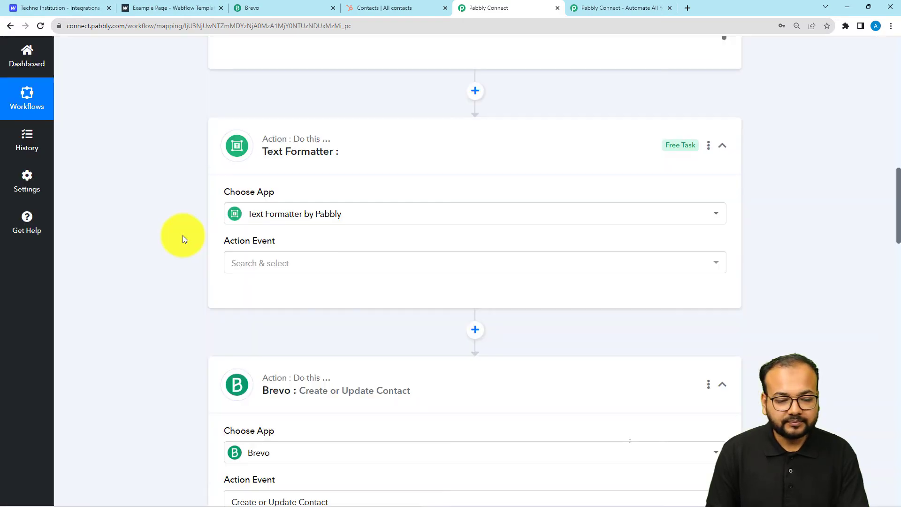
click(239, 261)
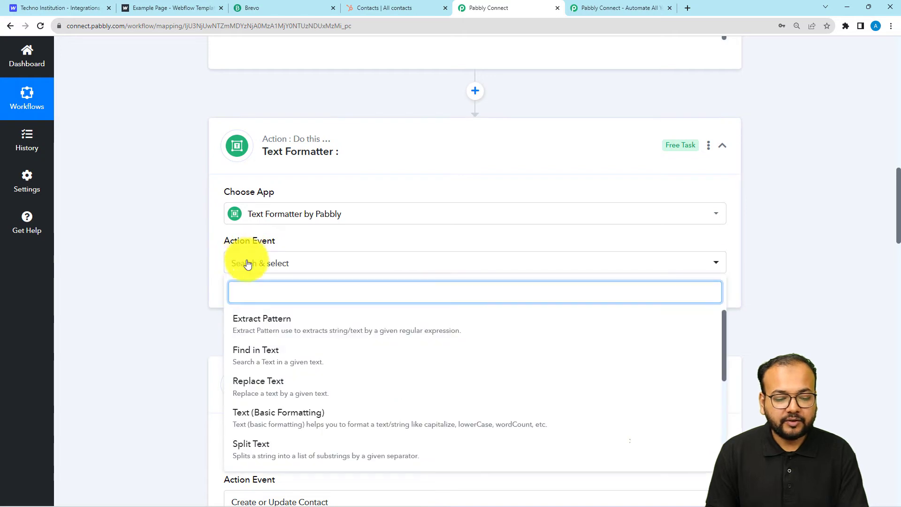
scroll(259, 354, down, 1)
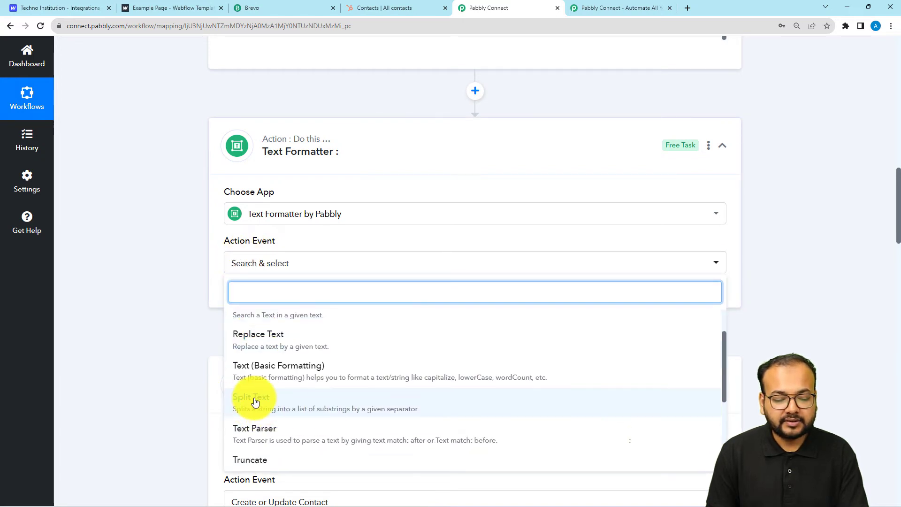
click(252, 397)
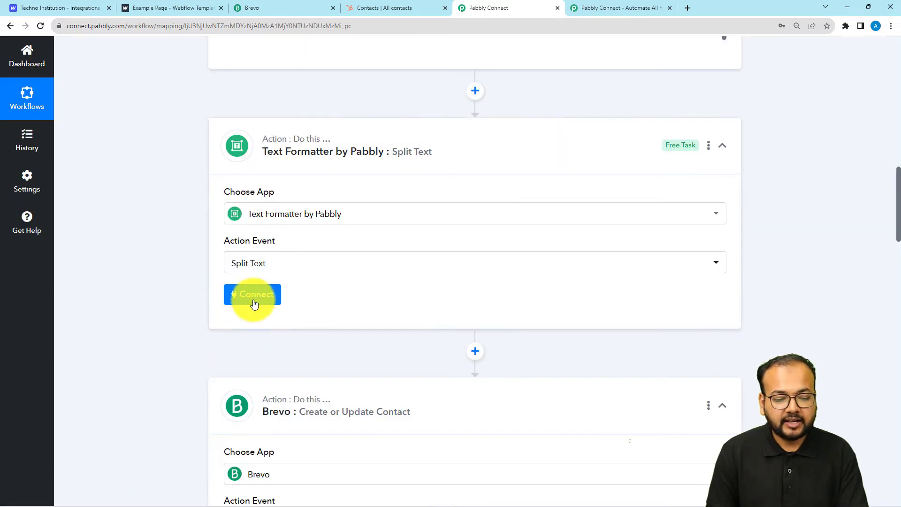
click(252, 296)
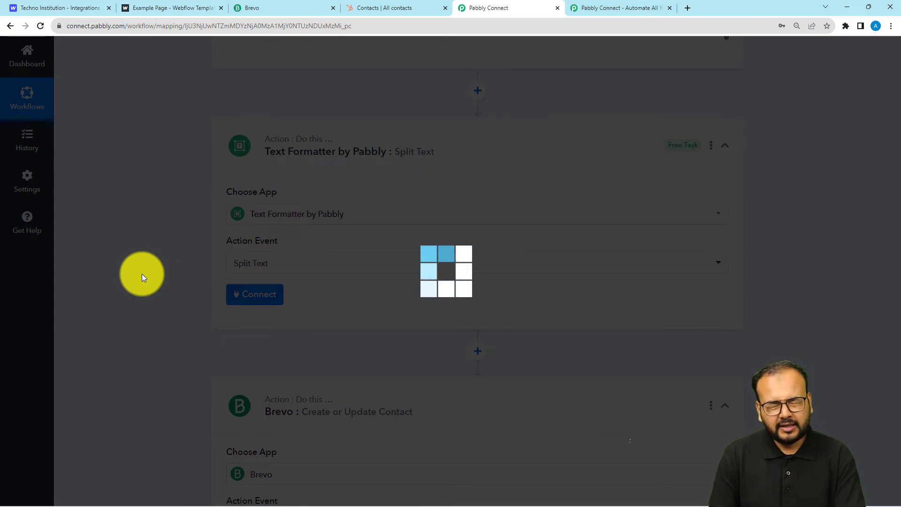
scroll(142, 274, down, 3)
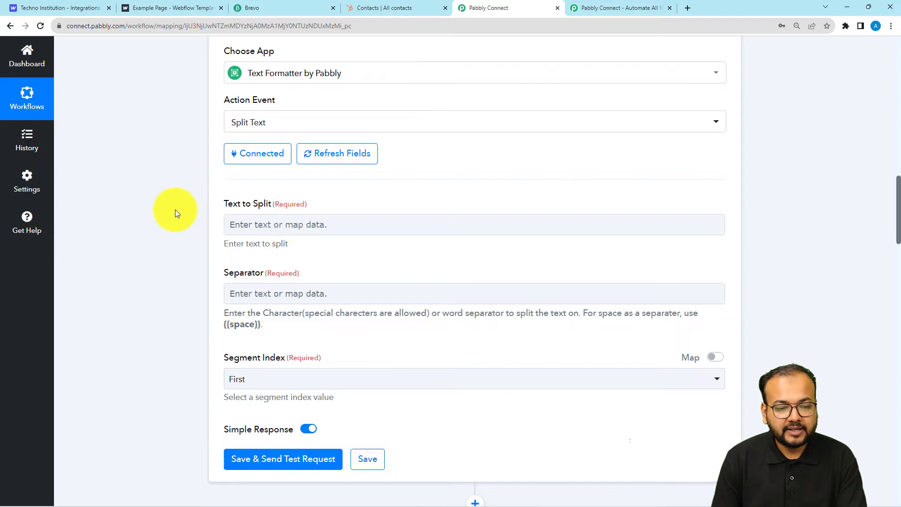
Map the form's Data Name into Text to Split
scroll(176, 209, up, 10)
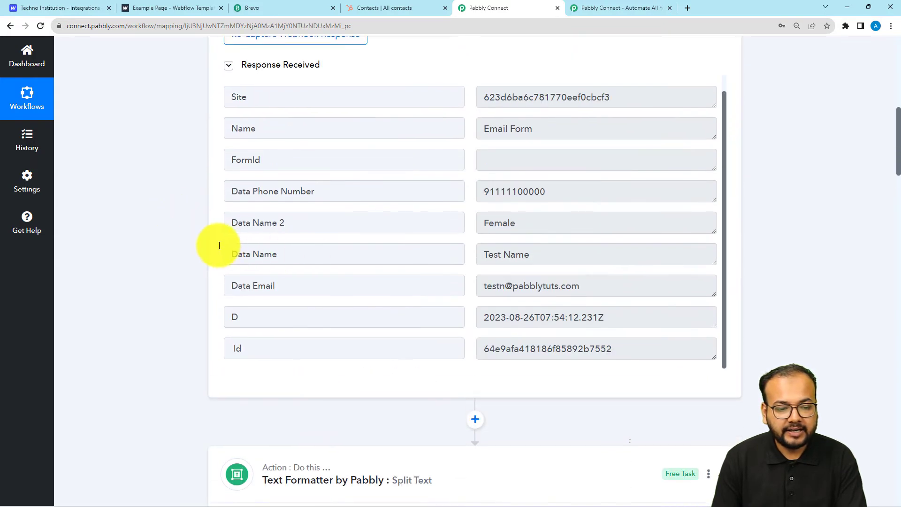
scroll(168, 275, down, 9)
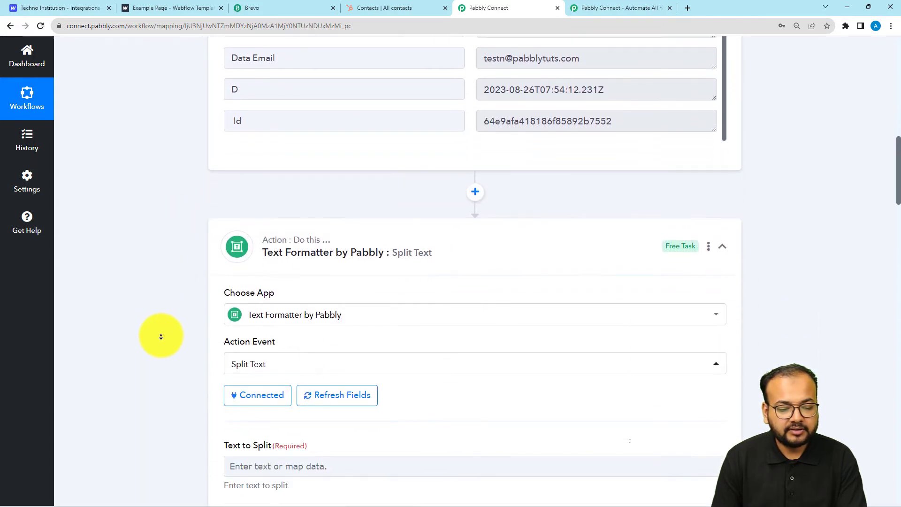
click(241, 190)
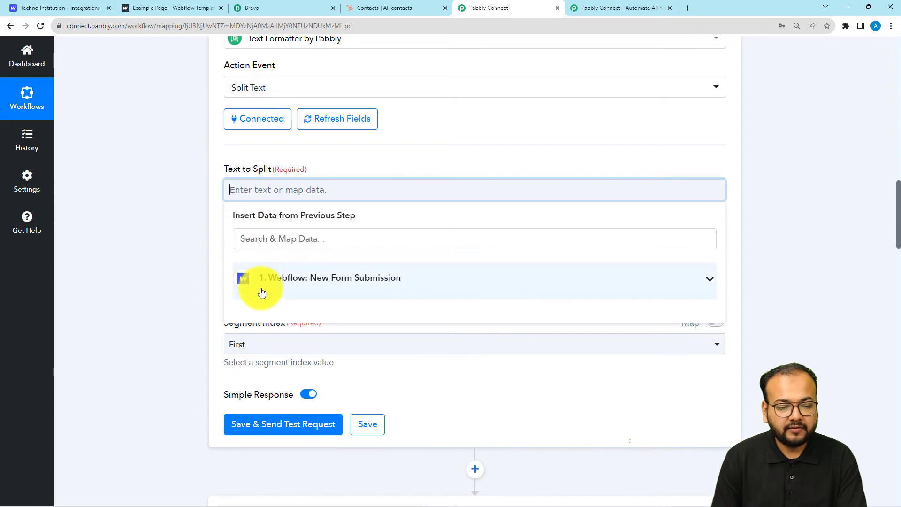
click(262, 287)
click(287, 424)
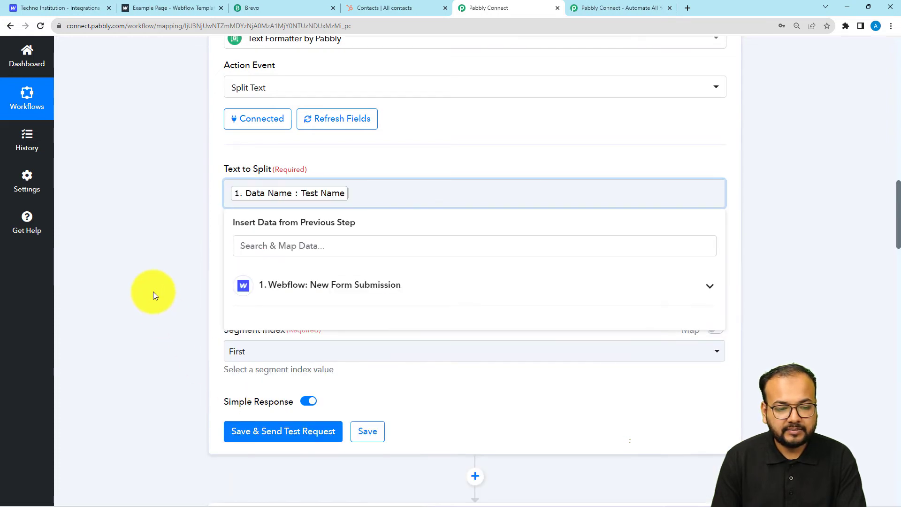
click(153, 292)
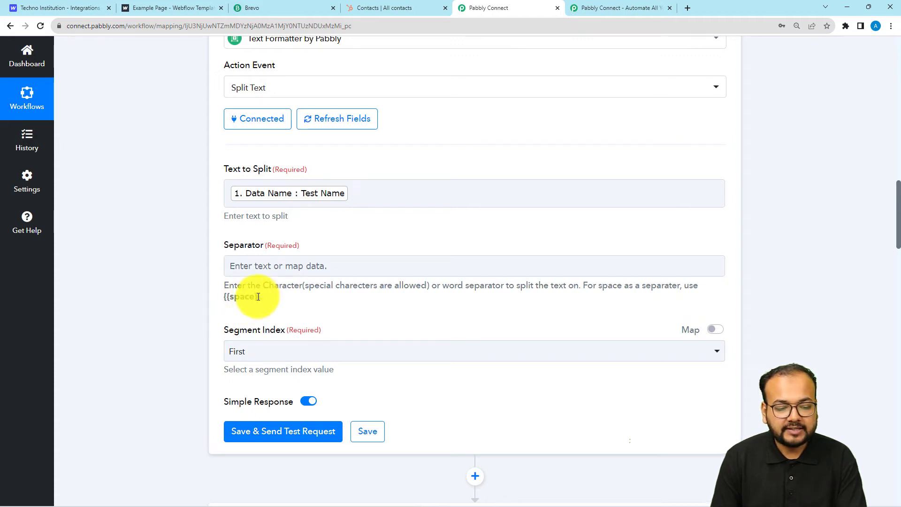
Copy the {{space}} placeholder from the help text into the Separator field
drag(257, 297, 221, 299)
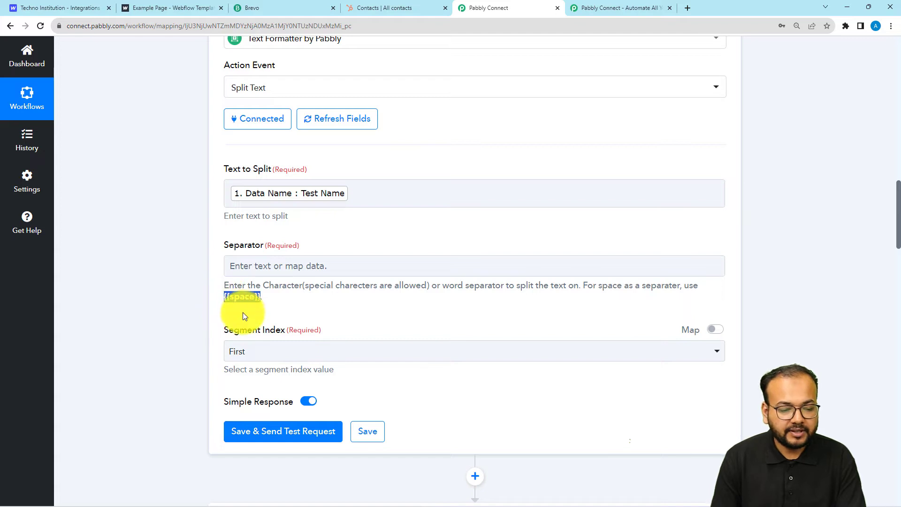
right_click(244, 312)
click(257, 317)
click(249, 274)
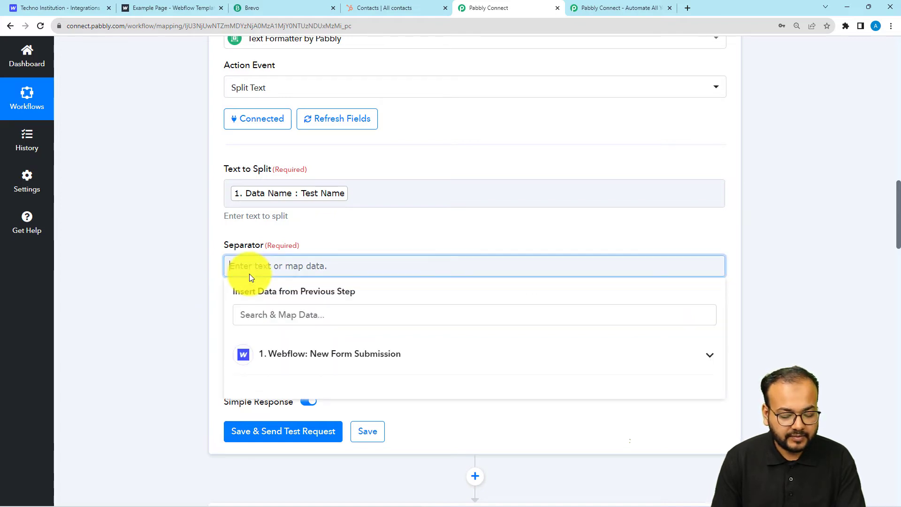
key(ctrl+v)
click(196, 290)
Set Segment Index to All and save the step with a test request
scroll(196, 289, down, 2)
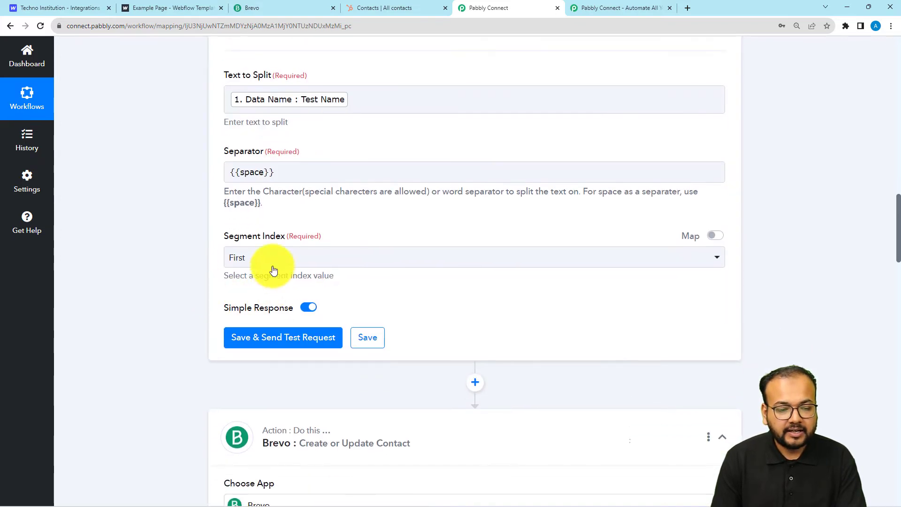
click(257, 265)
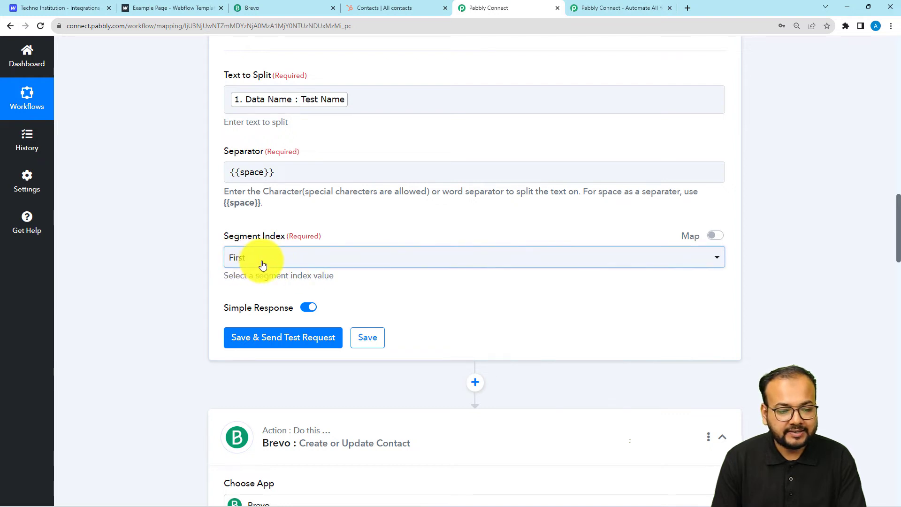
click(263, 264)
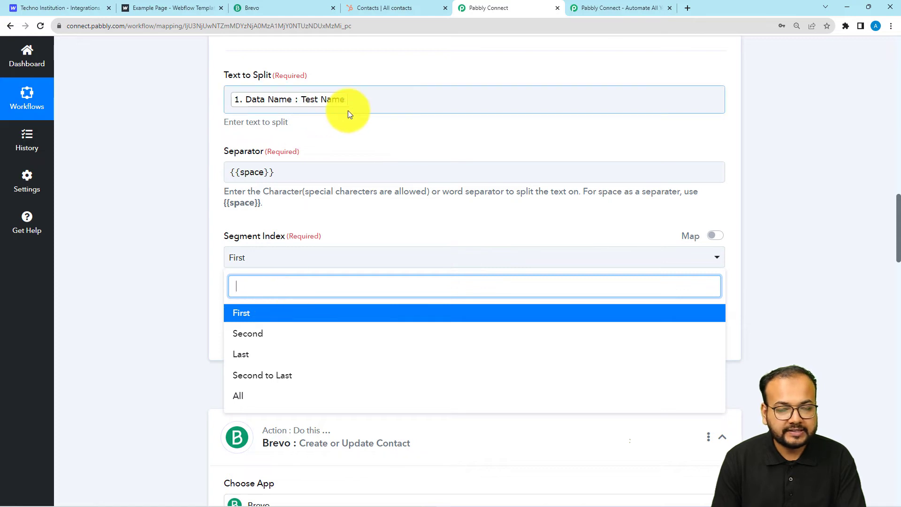
click(238, 396)
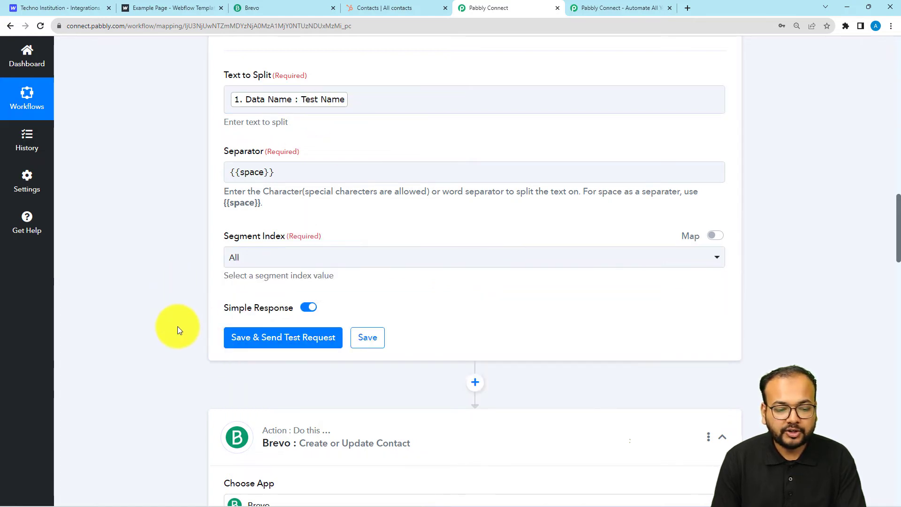
click(261, 346)
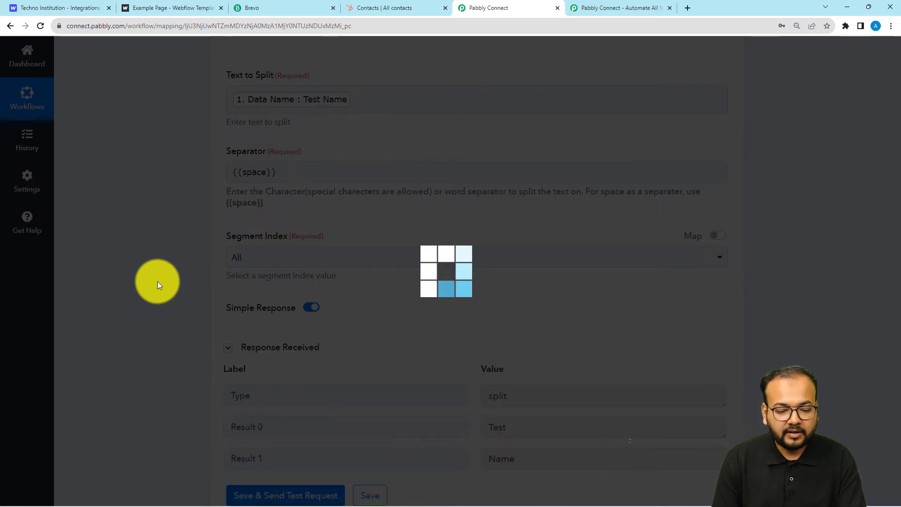
scroll(156, 280, down, 1)
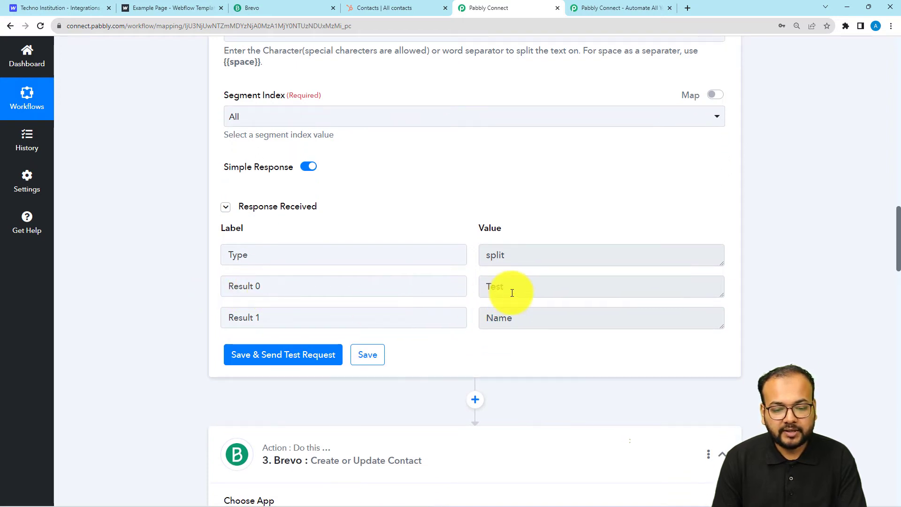
drag(512, 293, 482, 288)
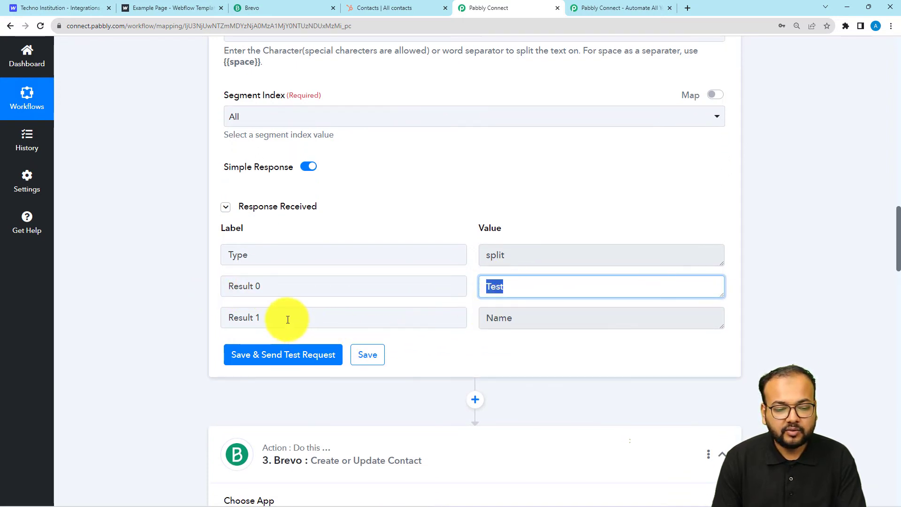
drag(287, 319, 226, 317)
drag(525, 323, 483, 321)
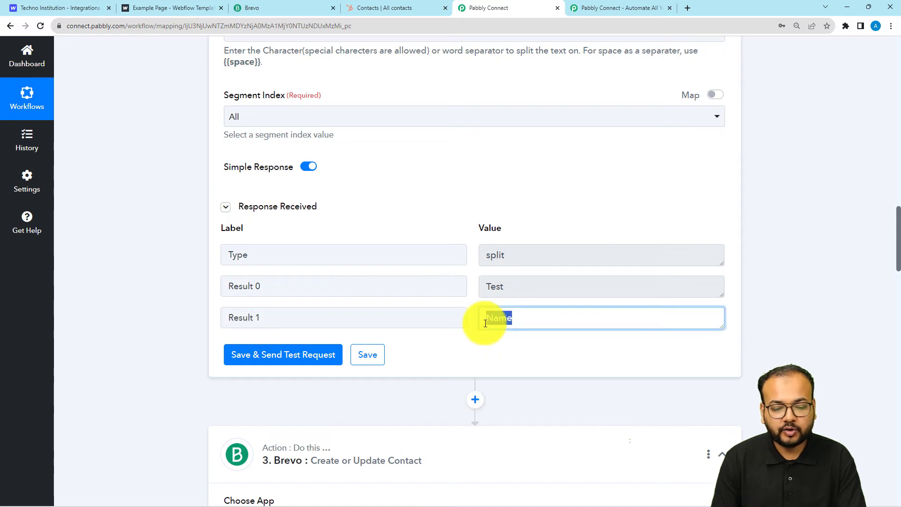
click(172, 309)
scroll(173, 309, down, 1)
scroll(173, 309, down, 4)
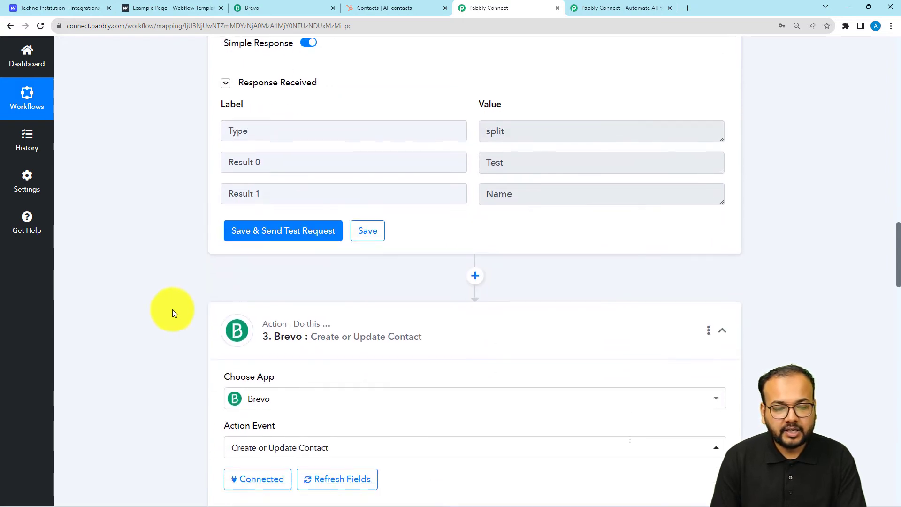
scroll(173, 308, down, 5)
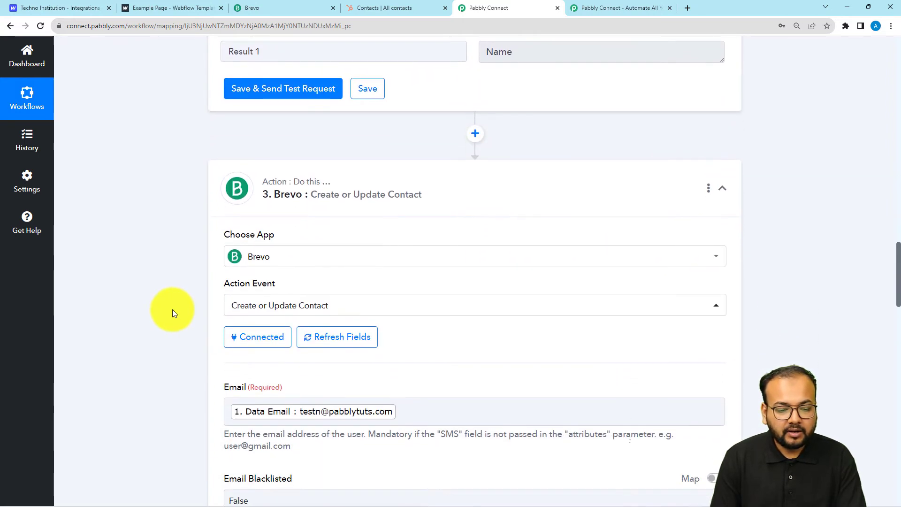
Reload the Brevo contact fields after briefly opening the LASTNAME mapping list
scroll(173, 309, down, 7)
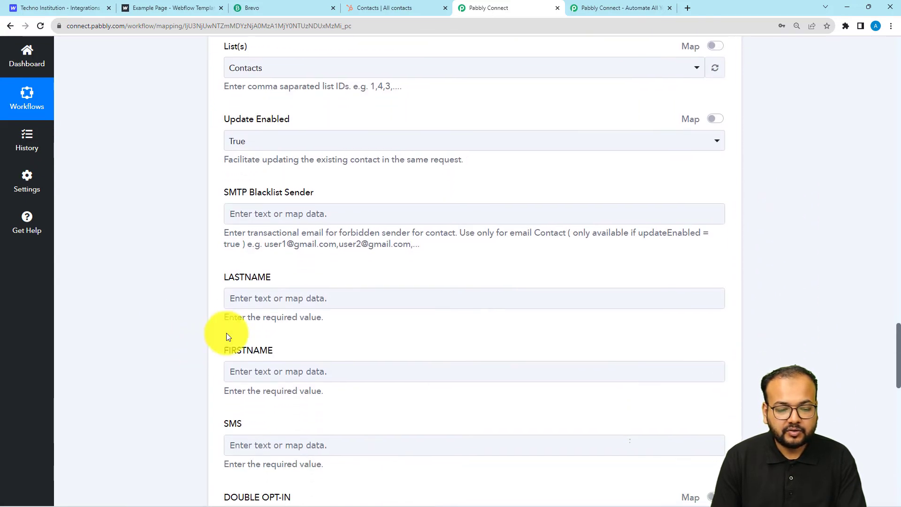
click(237, 301)
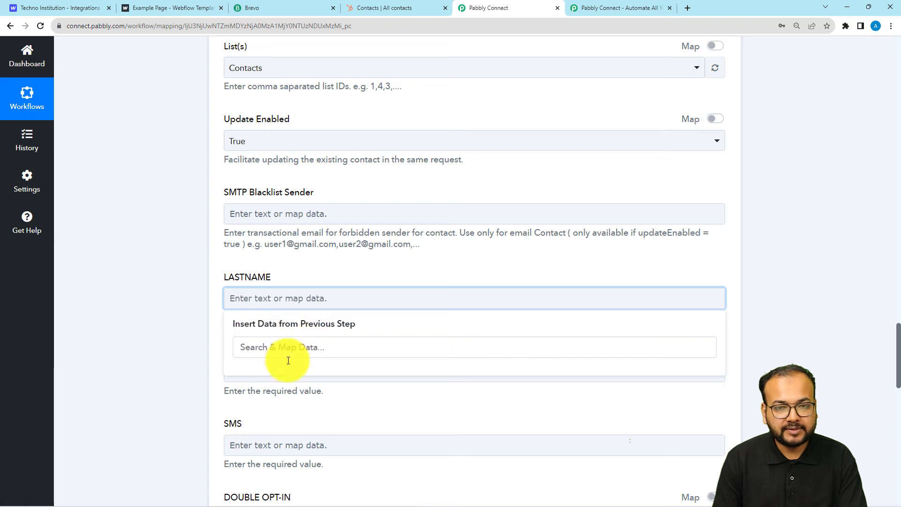
click(189, 360)
scroll(189, 360, up, 10)
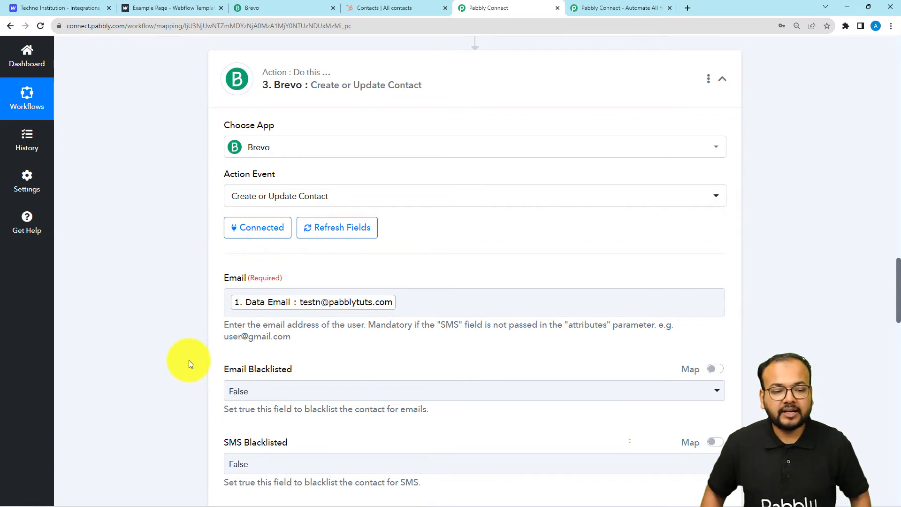
click(352, 228)
scroll(160, 321, down, 4)
scroll(161, 322, down, 5)
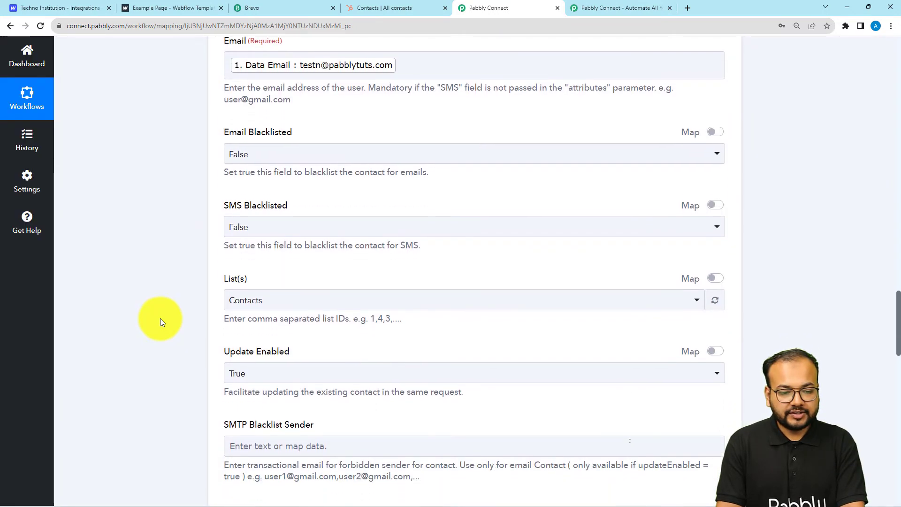
scroll(159, 322, down, 3)
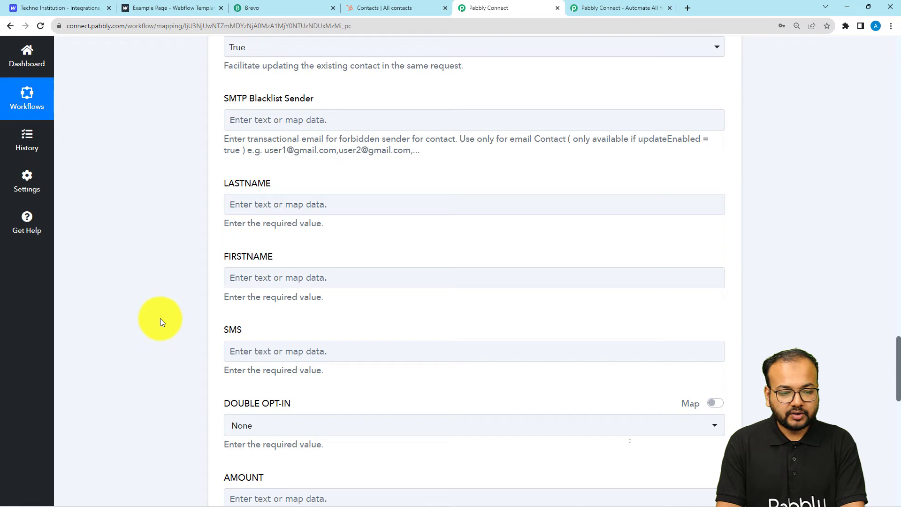
Map LASTNAME to Split Text's Result 1 Name and FIRSTNAME to Result 0 Test
click(261, 205)
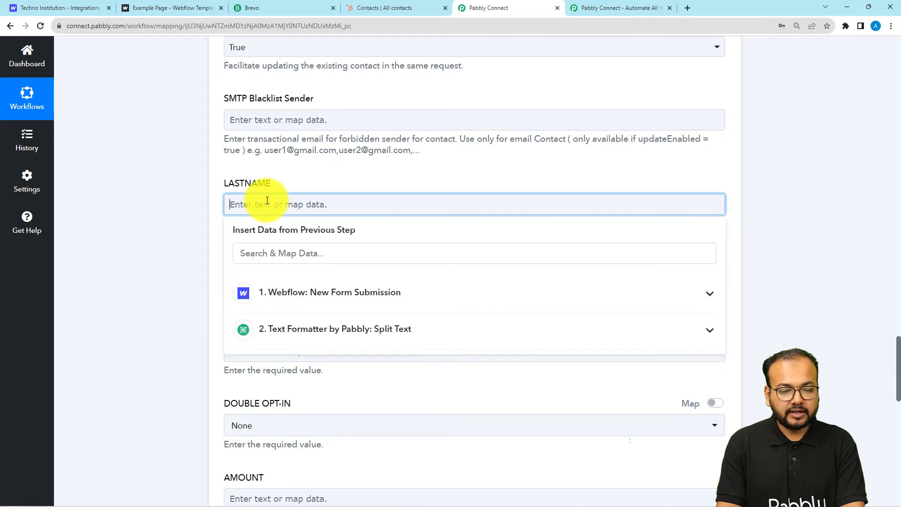
click(302, 344)
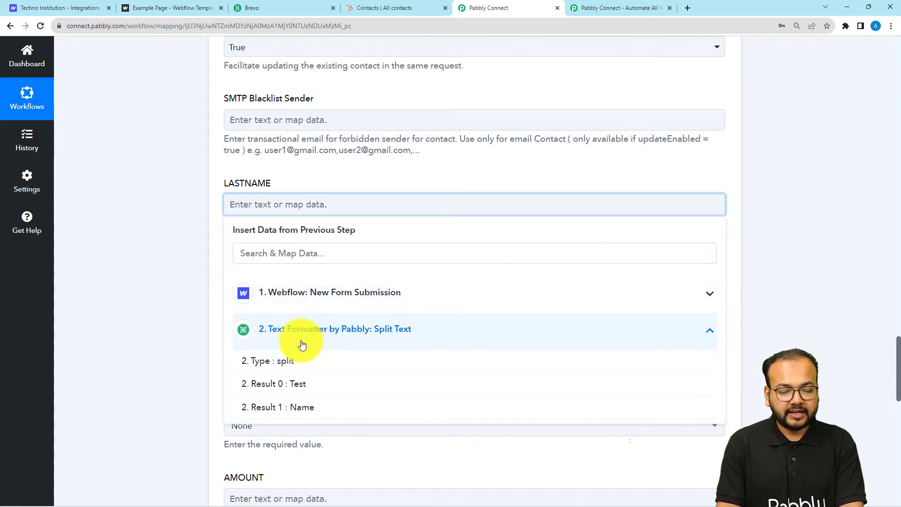
click(286, 386)
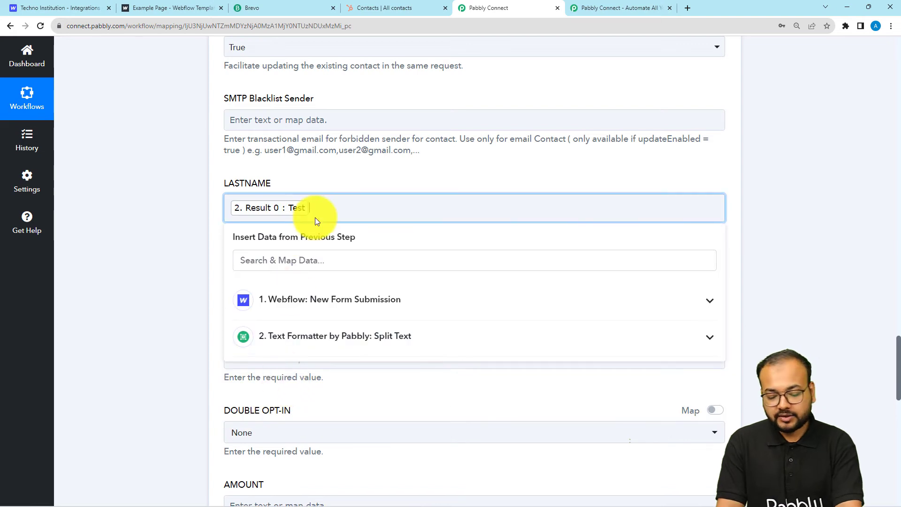
key(BackSpace)
click(287, 330)
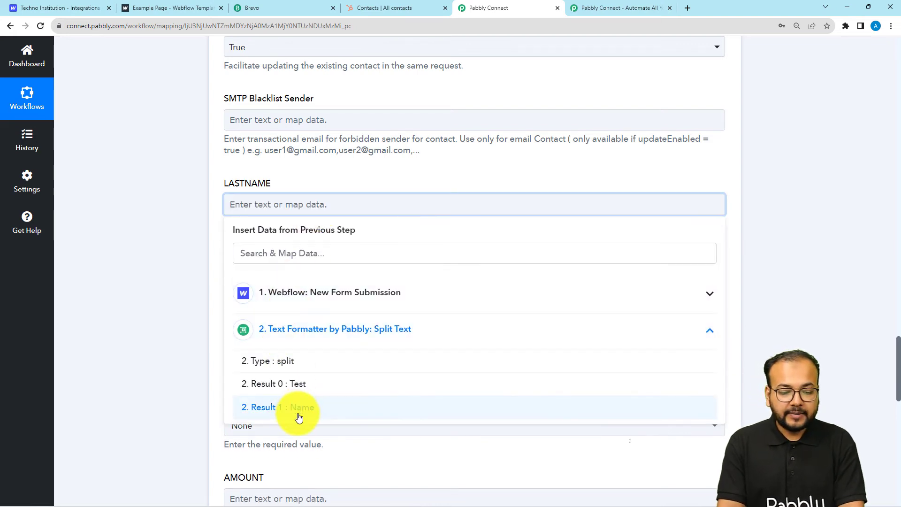
click(299, 417)
click(184, 196)
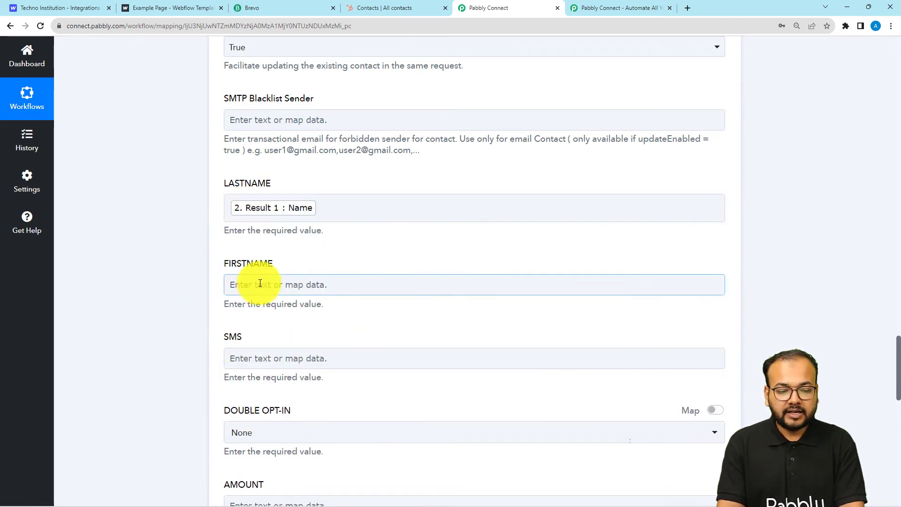
click(260, 284)
click(286, 322)
click(296, 369)
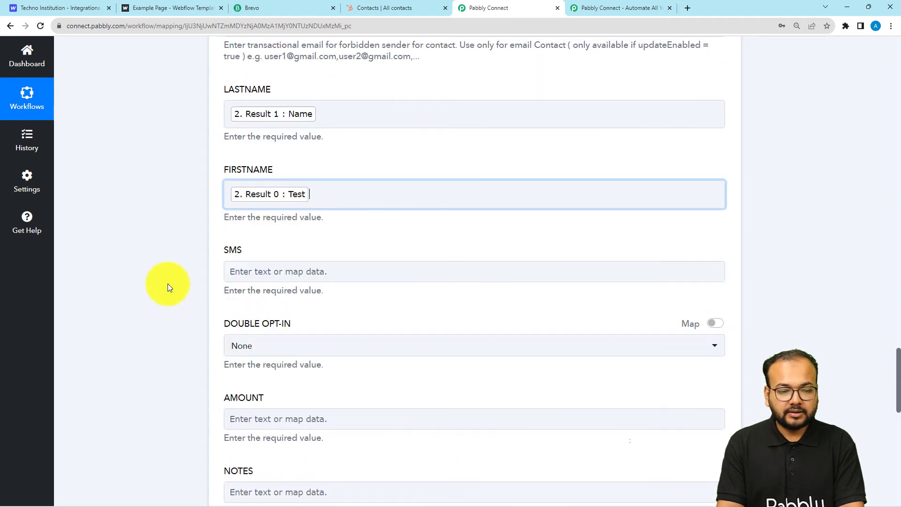
click(157, 269)
Set OPT IN to True and scroll down to the test button
scroll(157, 269, down, 2)
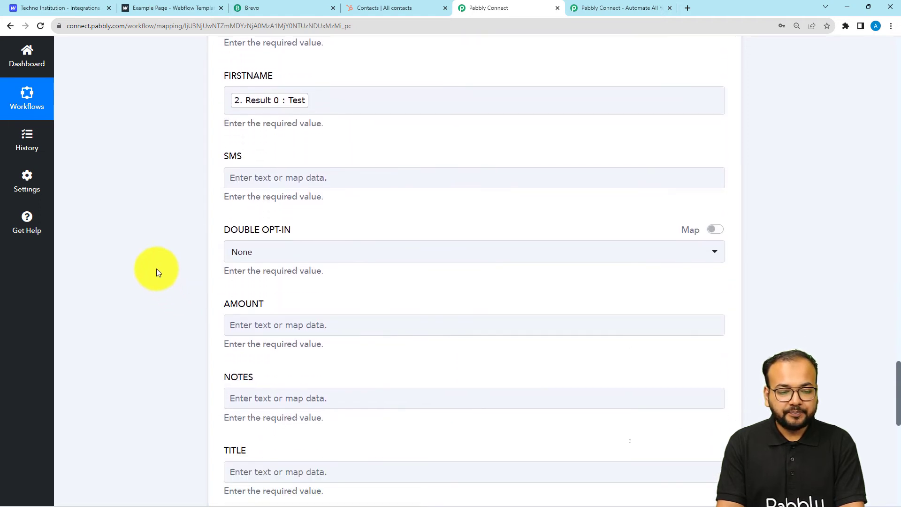
scroll(156, 269, down, 2)
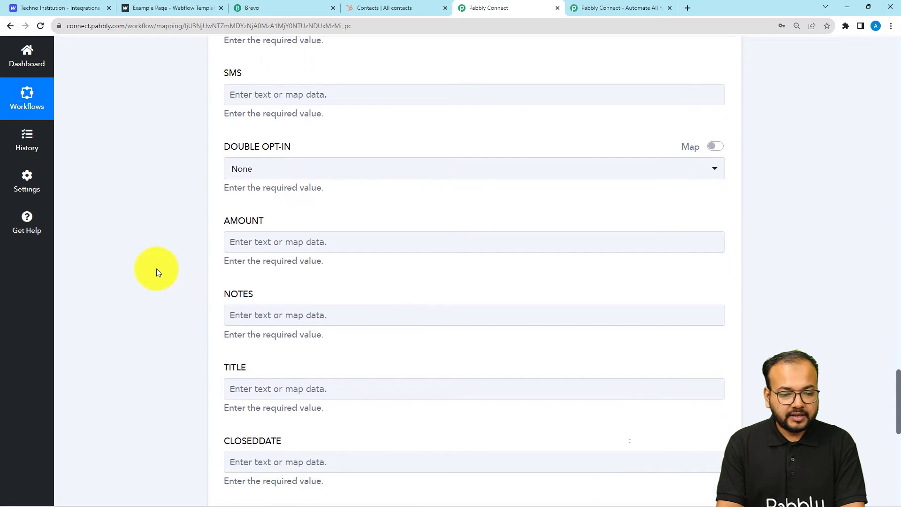
scroll(182, 274, down, 6)
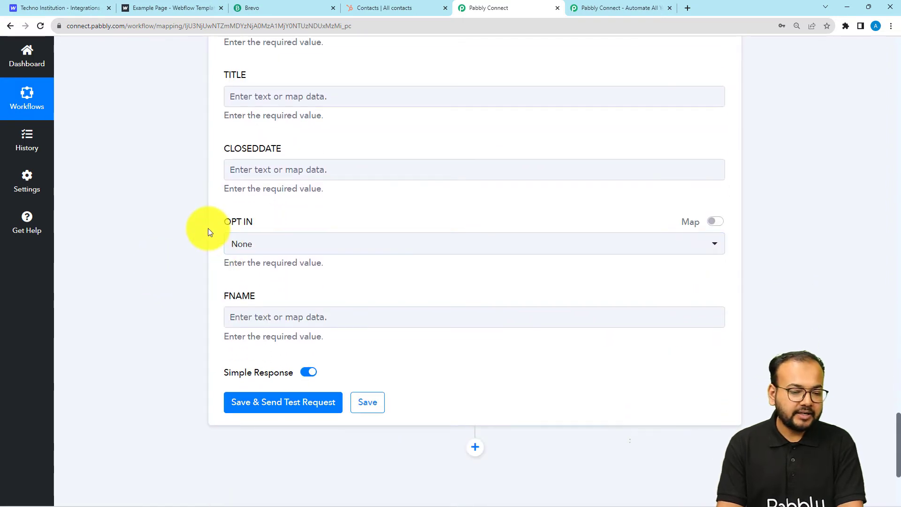
click(247, 250)
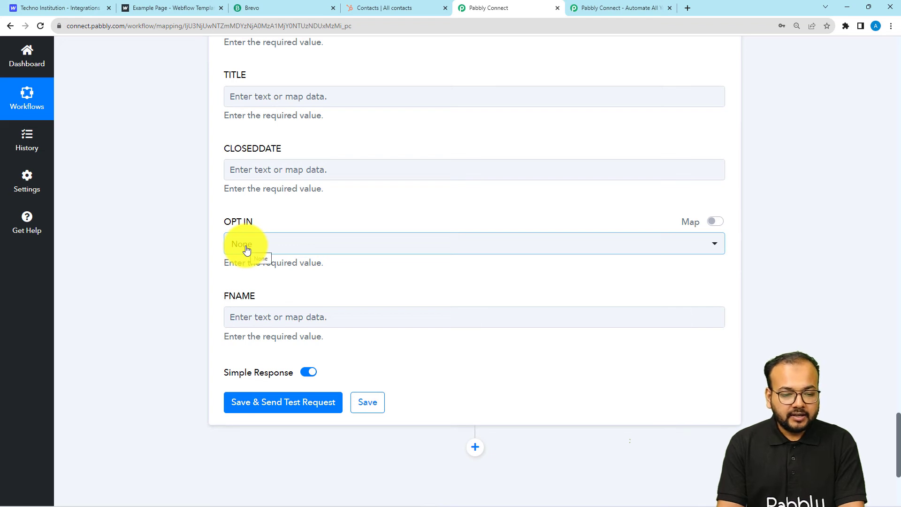
click(247, 249)
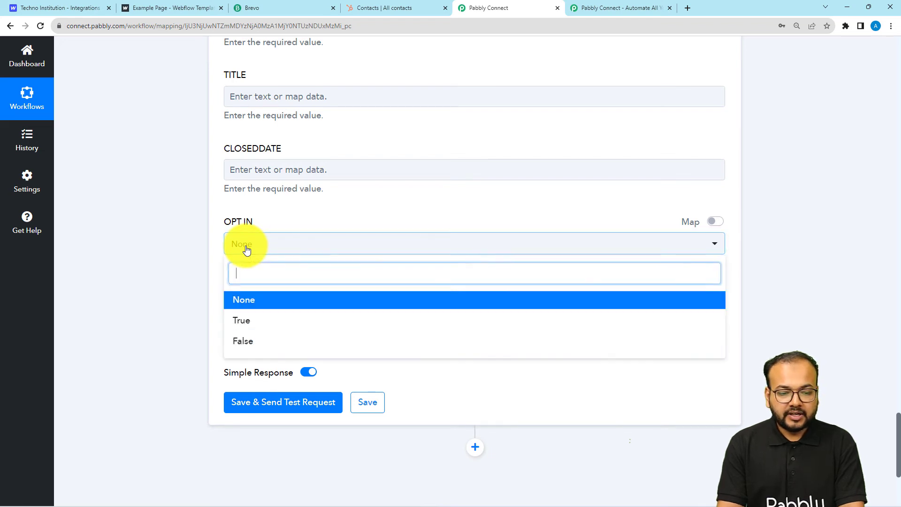
click(242, 319)
scroll(193, 271, down, 4)
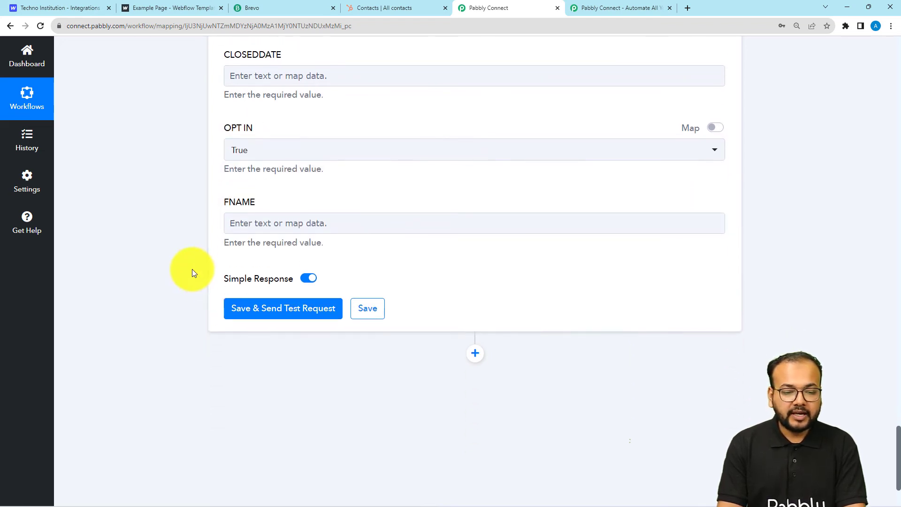
scroll(192, 269, down, 1)
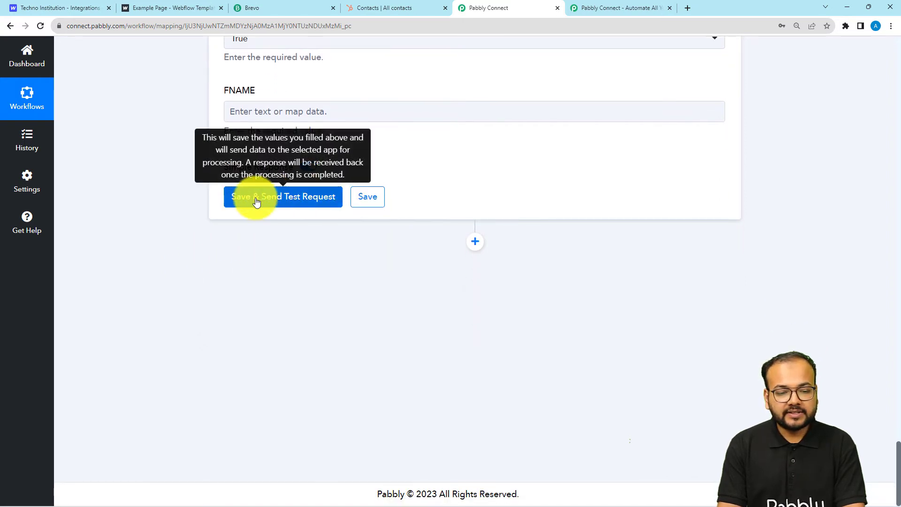
Open Brevo's Contacts list to see its three existing contacts, then return to Pabbly Connect
click(271, 9)
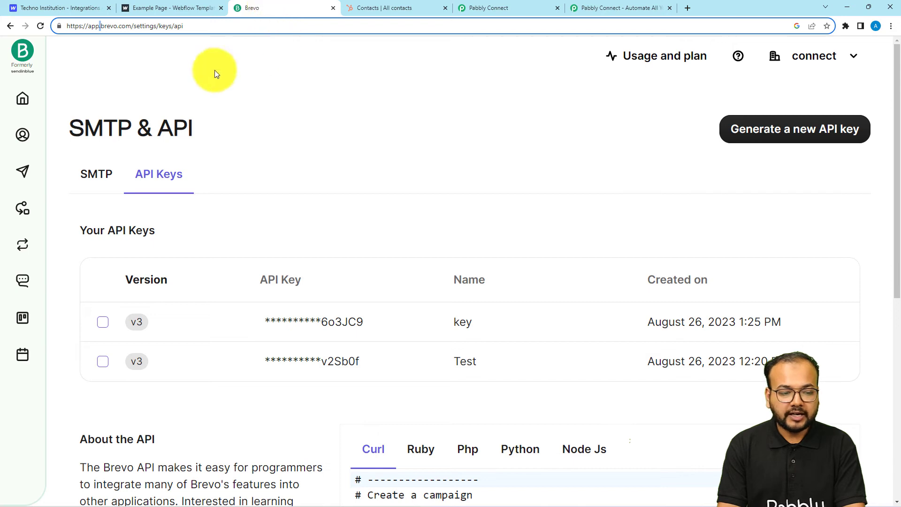
click(18, 135)
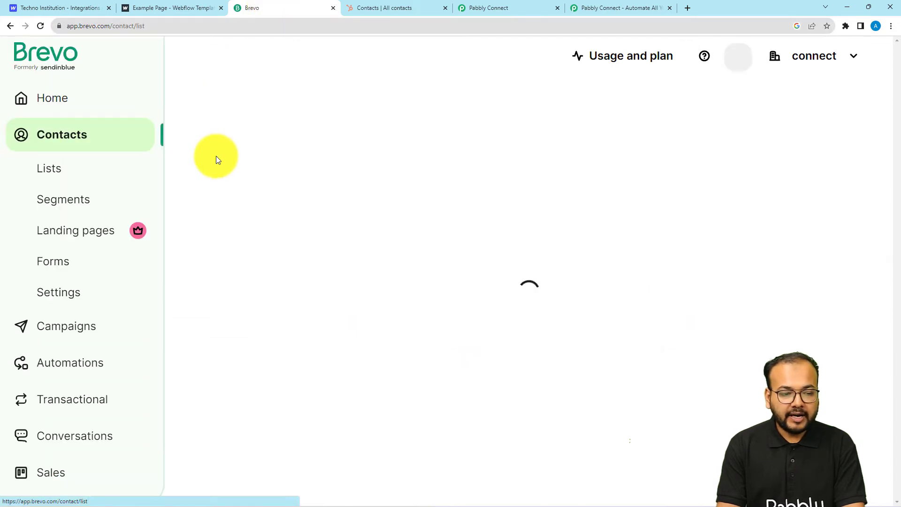
click(94, 172)
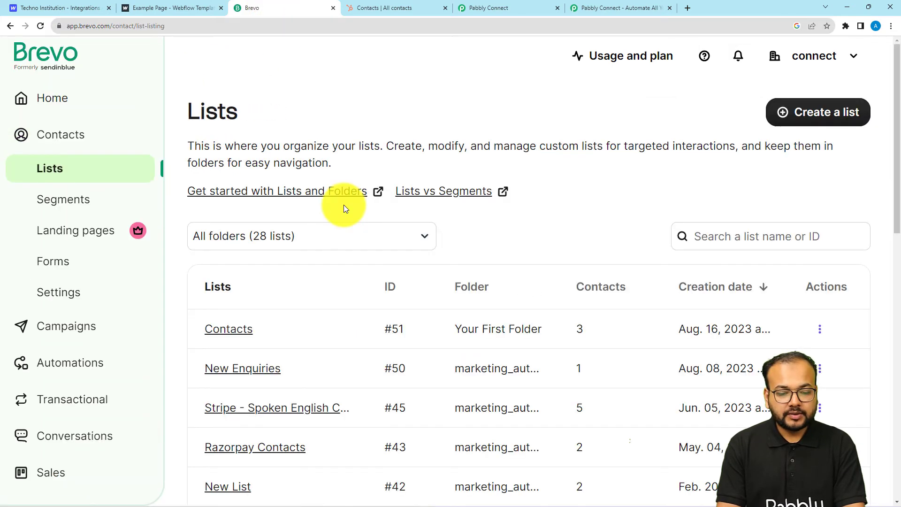
scroll(343, 205, down, 2)
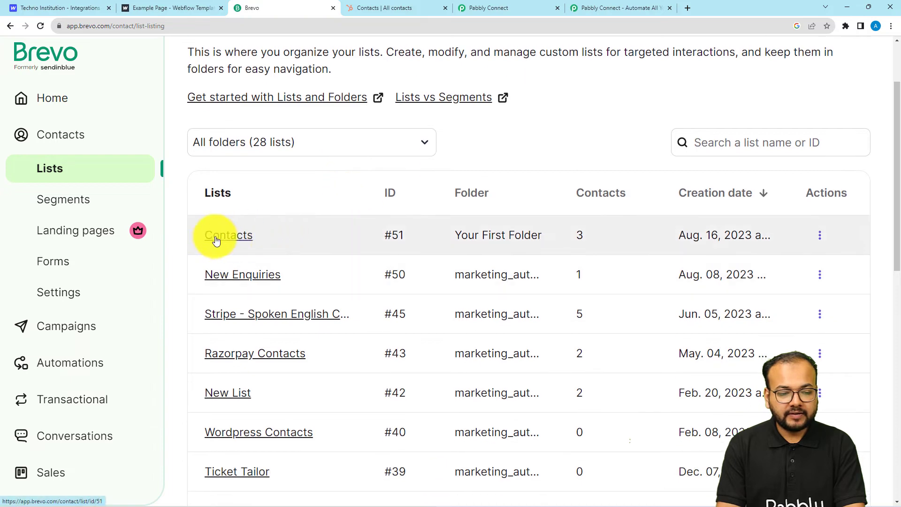
click(227, 237)
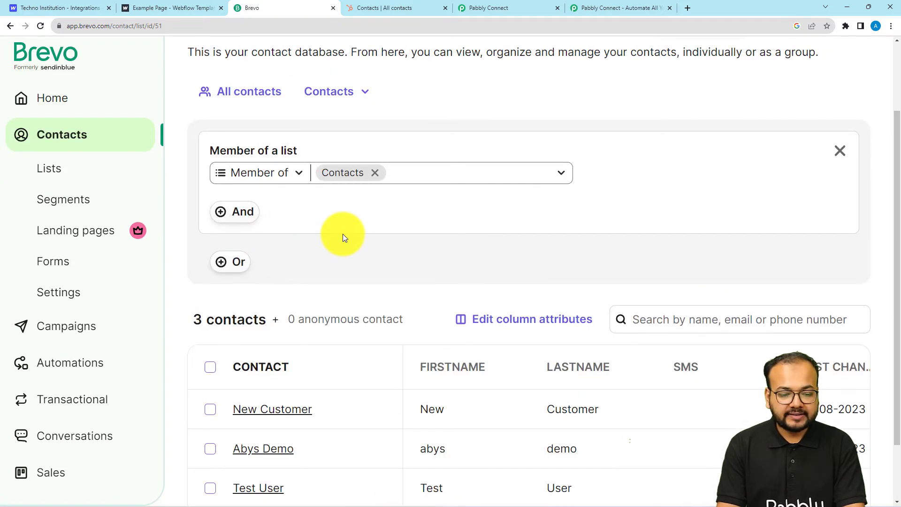
scroll(342, 237, down, 1)
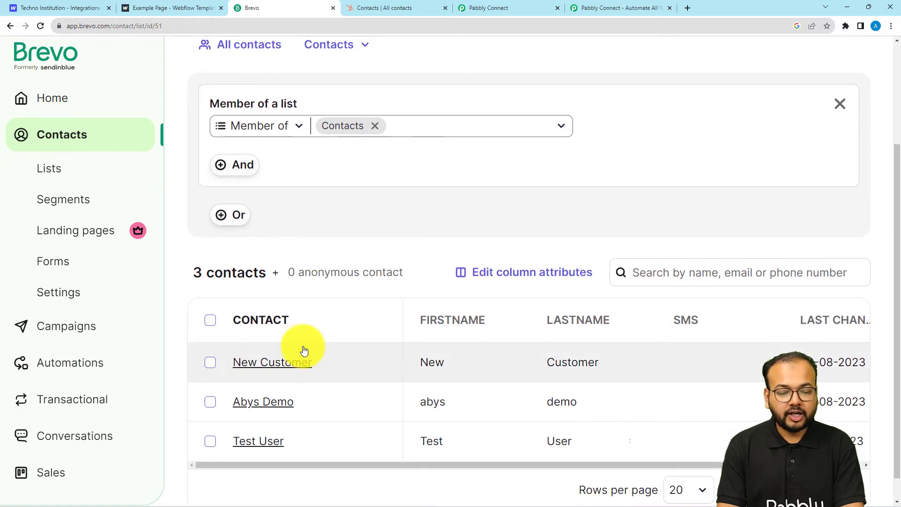
click(471, 5)
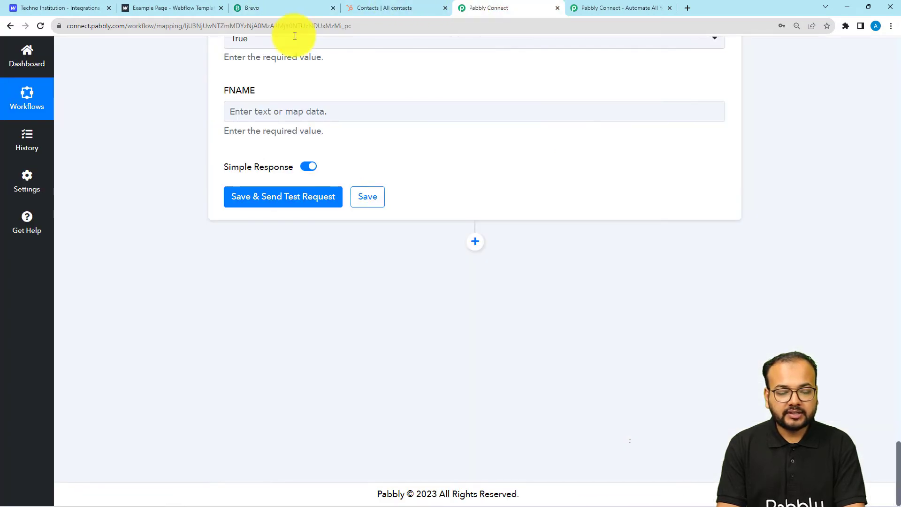
Test the Brevo contact step, getting response Id 300, then go to Brevo to verify
click(282, 197)
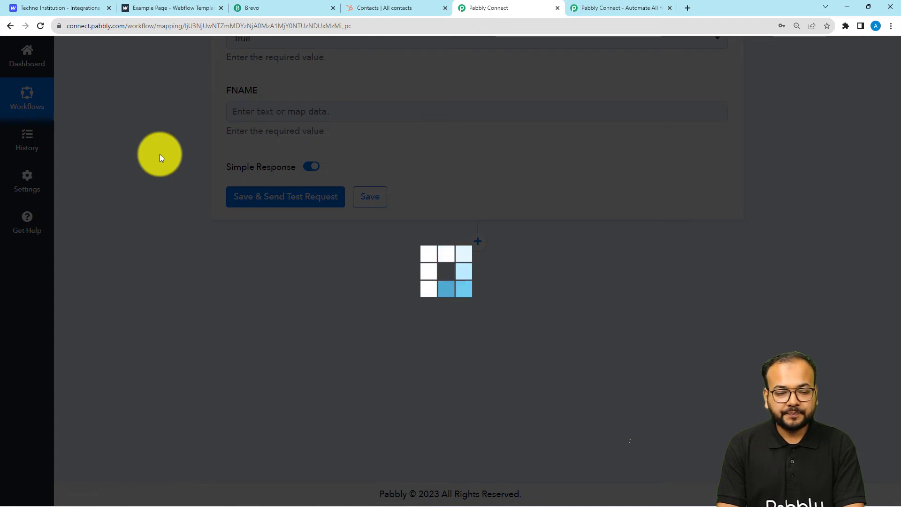
scroll(159, 154, down, 2)
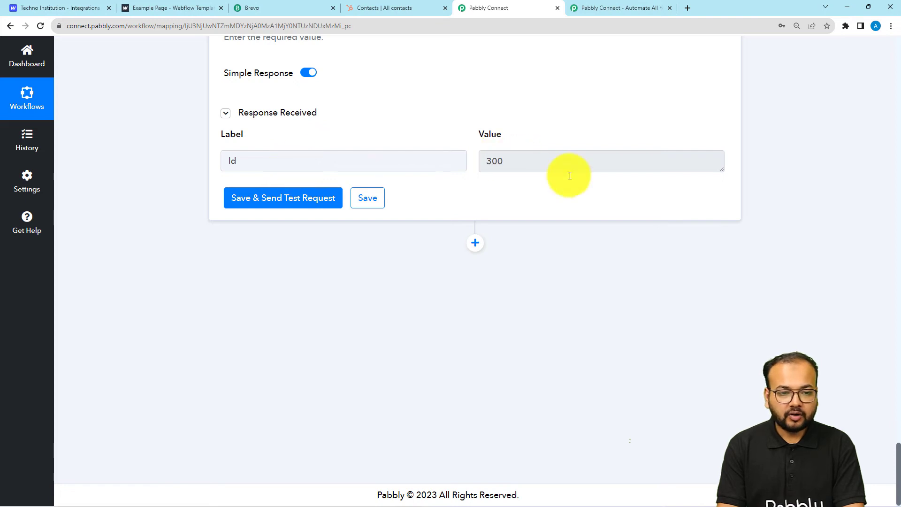
click(261, 8)
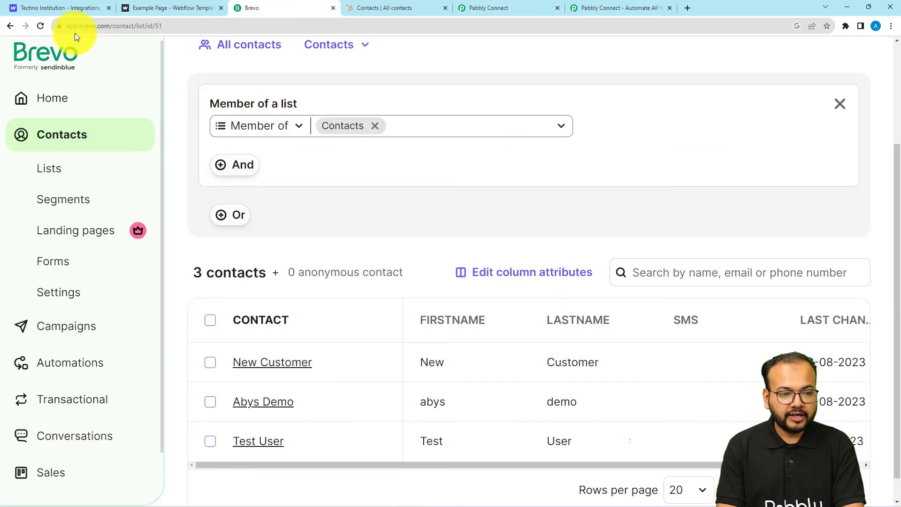
Reload Brevo's Contacts list to find four contacts including Test Name, then return to Pabbly Connect
click(42, 29)
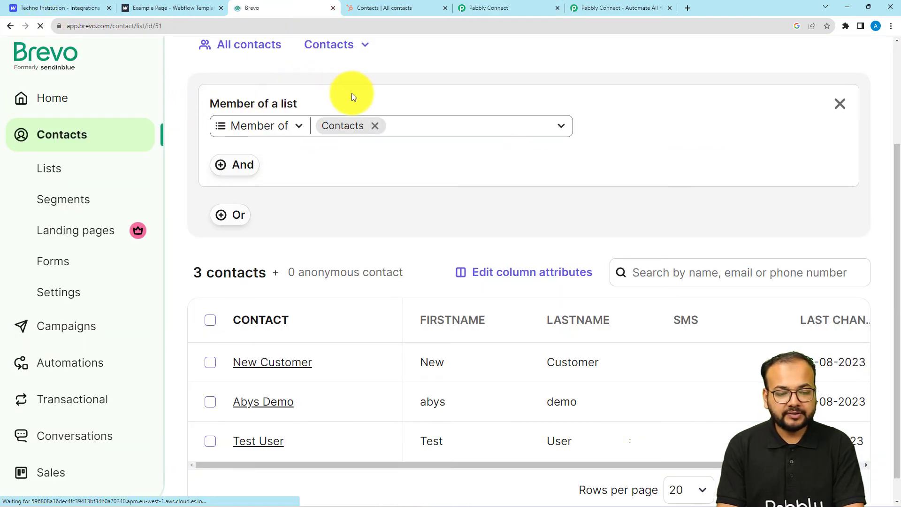
scroll(350, 127, down, 4)
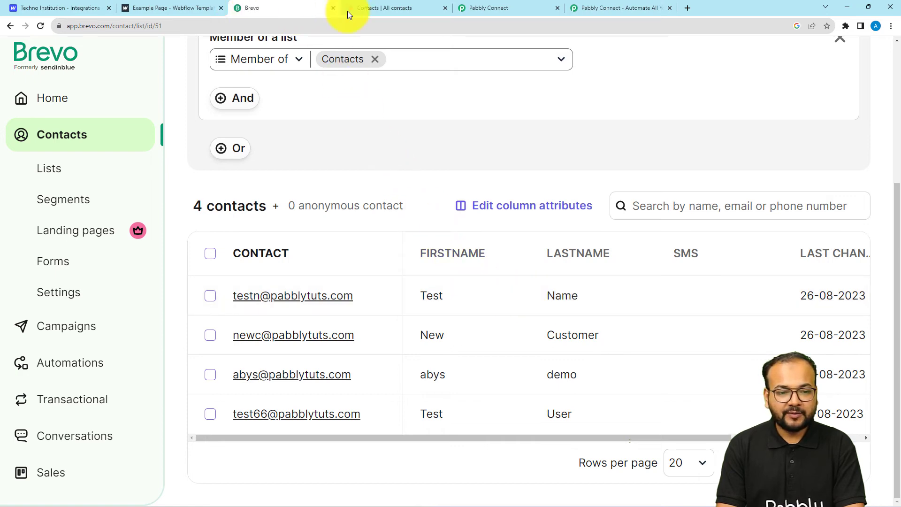
click(476, 14)
scroll(173, 148, up, 10)
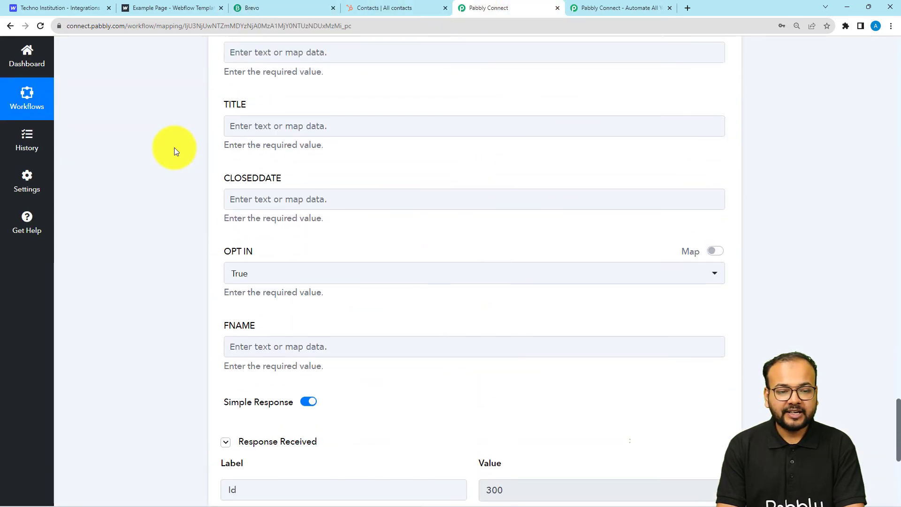
Add a HubSpot CRM Create a Contact step after Brevo and start a new HubSpot connection
scroll(174, 147, up, 11)
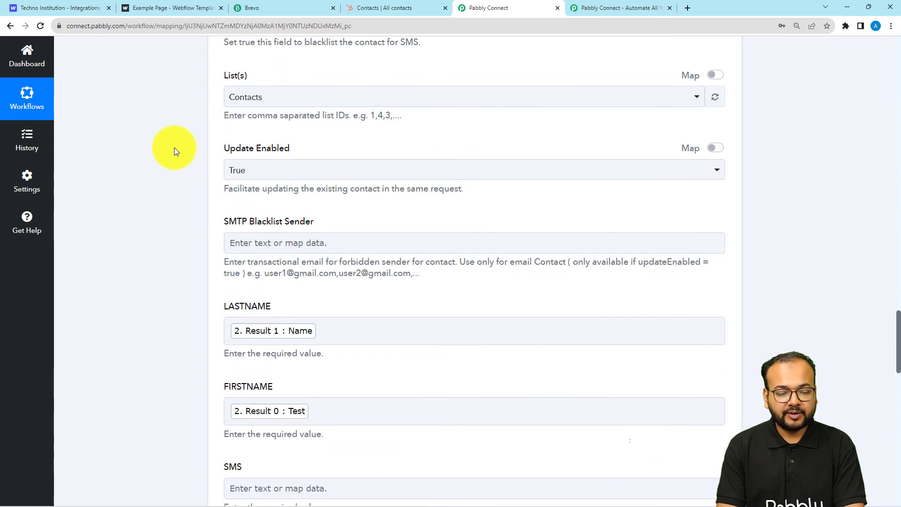
scroll(182, 185, down, 7)
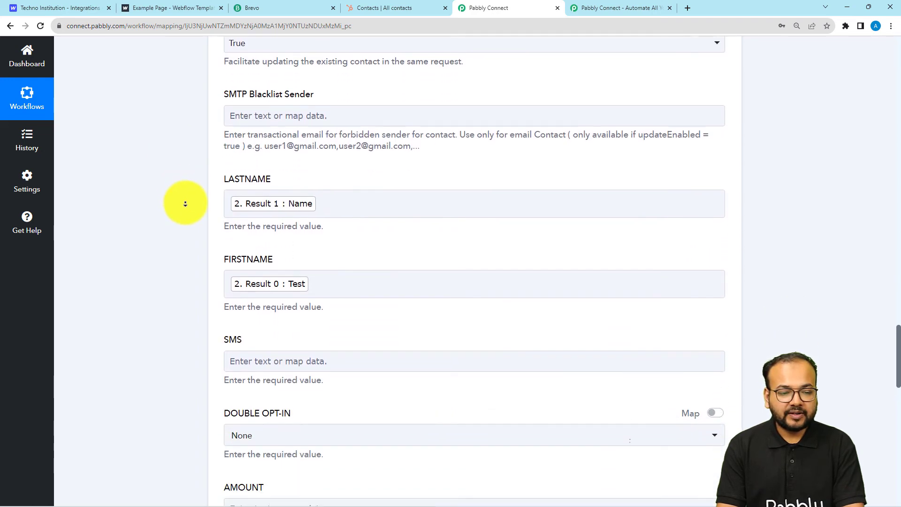
scroll(184, 205, down, 14)
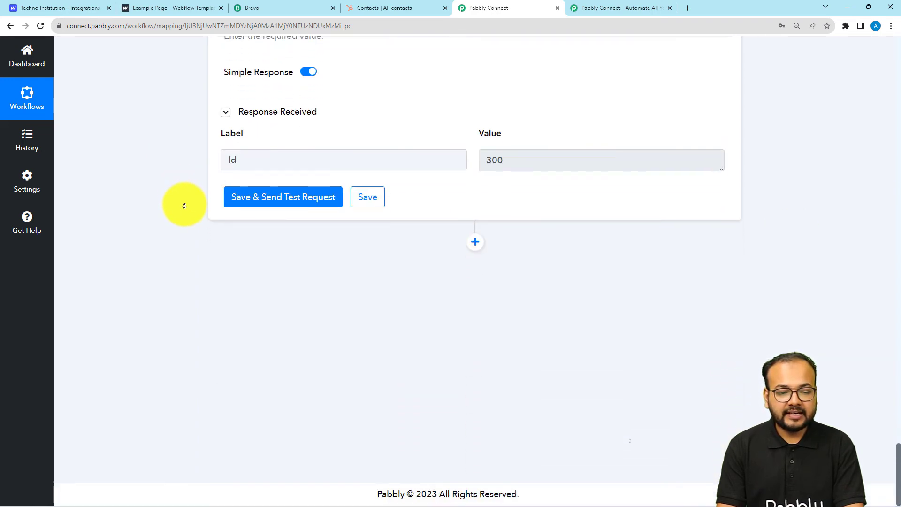
click(475, 243)
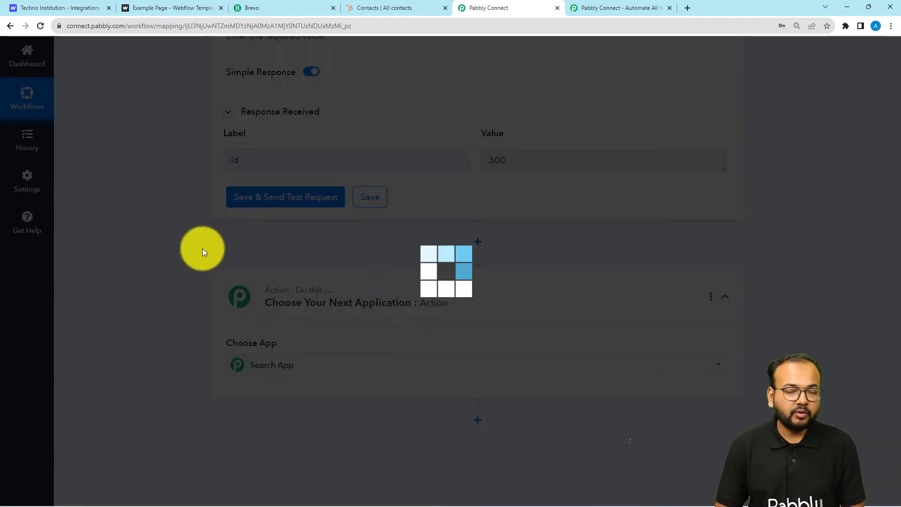
scroll(201, 249, down, 2)
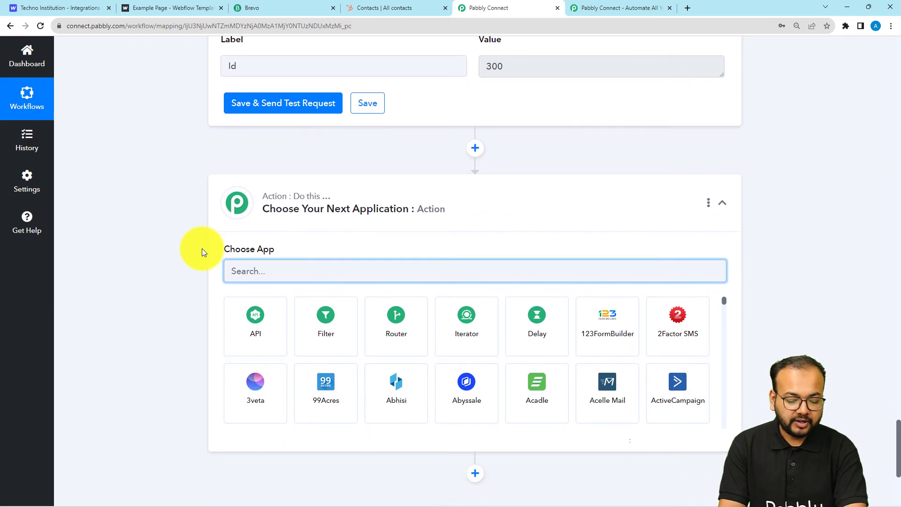
text(hub)
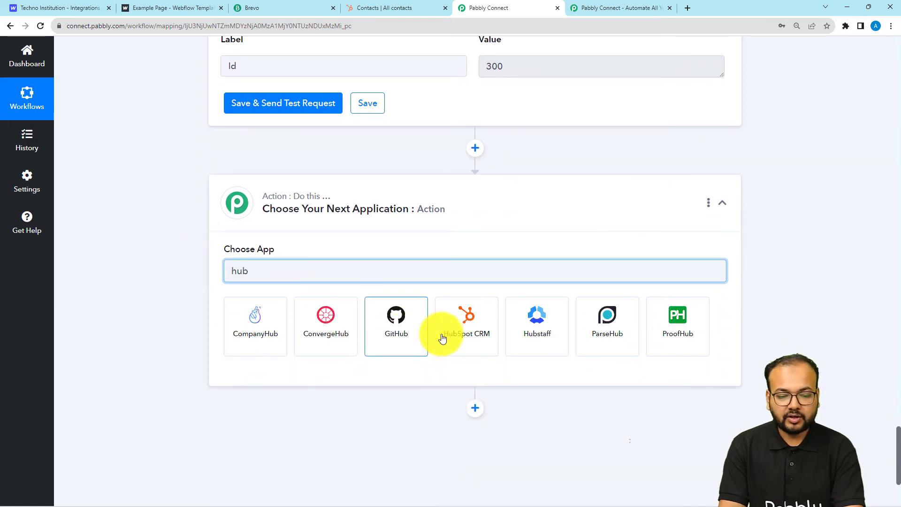
click(465, 329)
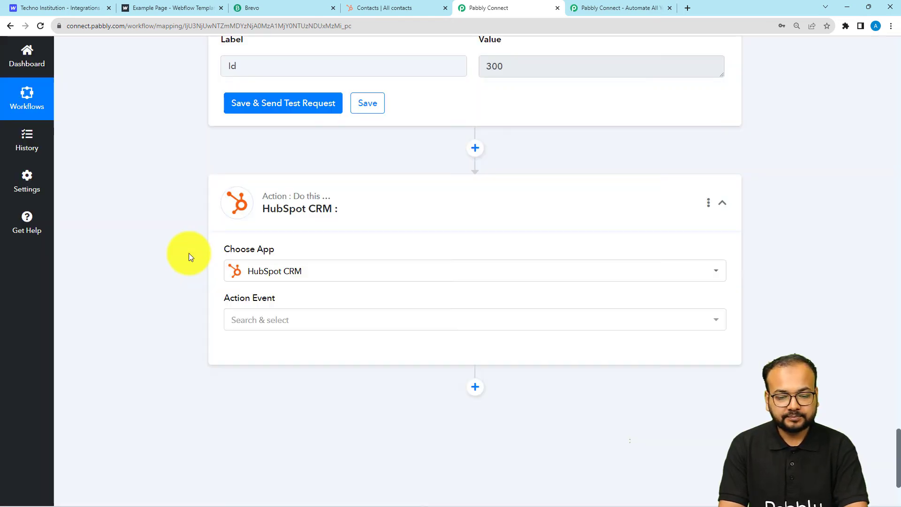
scroll(188, 253, down, 2)
click(249, 230)
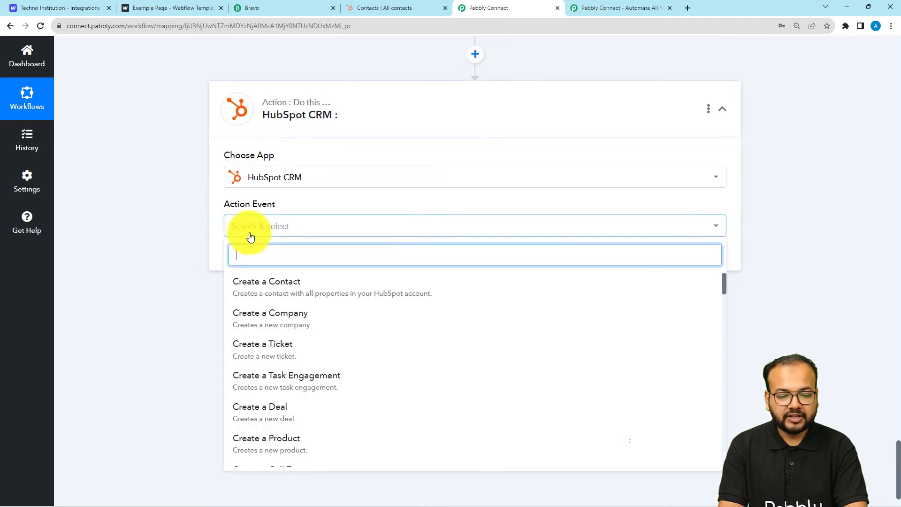
click(250, 284)
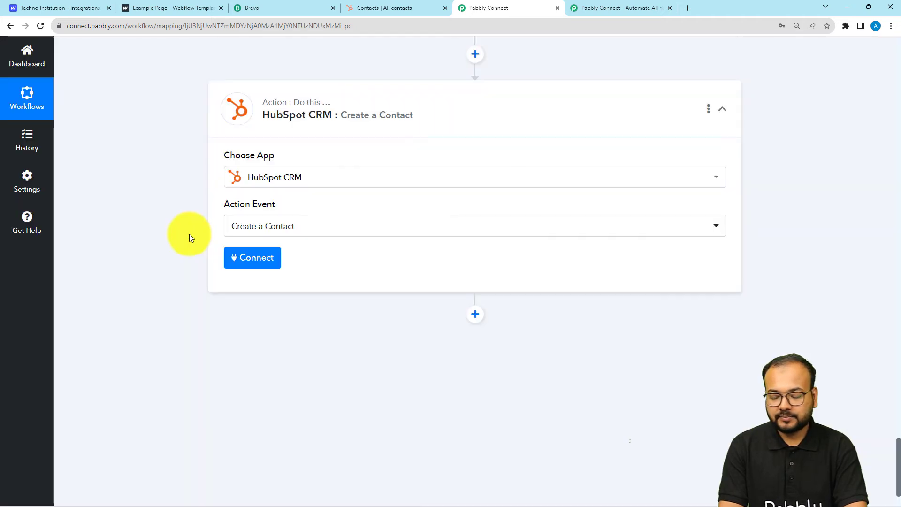
click(238, 258)
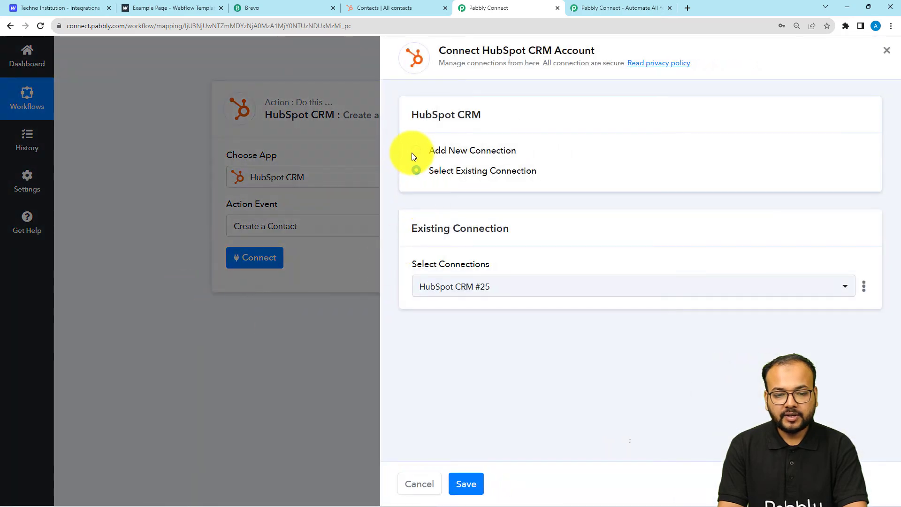
click(414, 150)
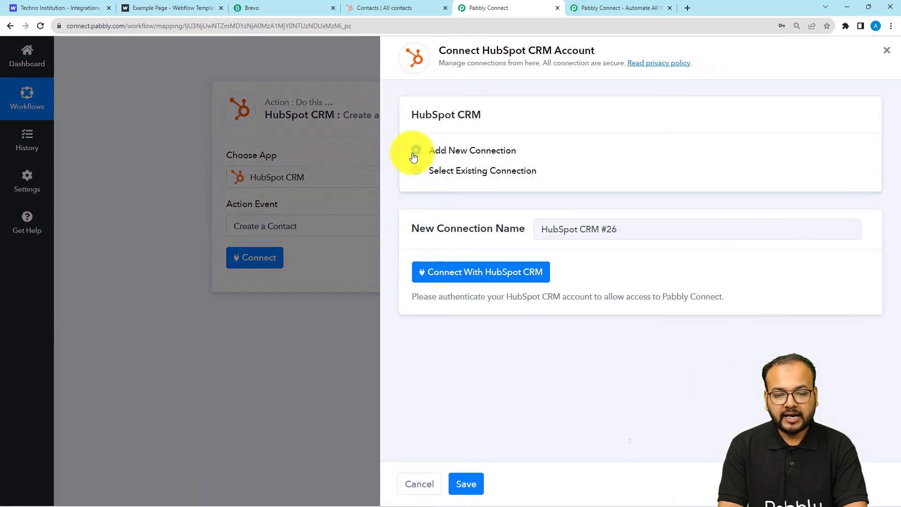
Authorize Pabbly Connect for the chosen HubSpot account so the Create a Contact property fields appear
click(471, 274)
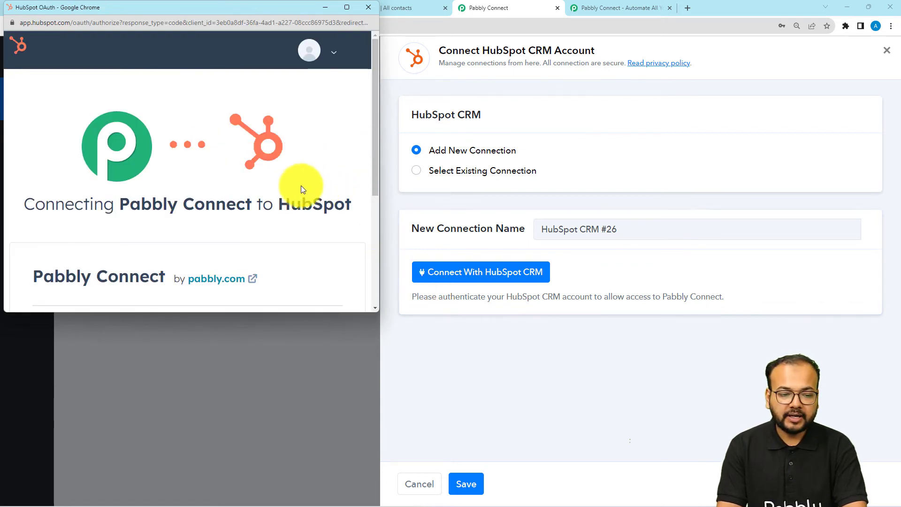
scroll(245, 176, down, 4)
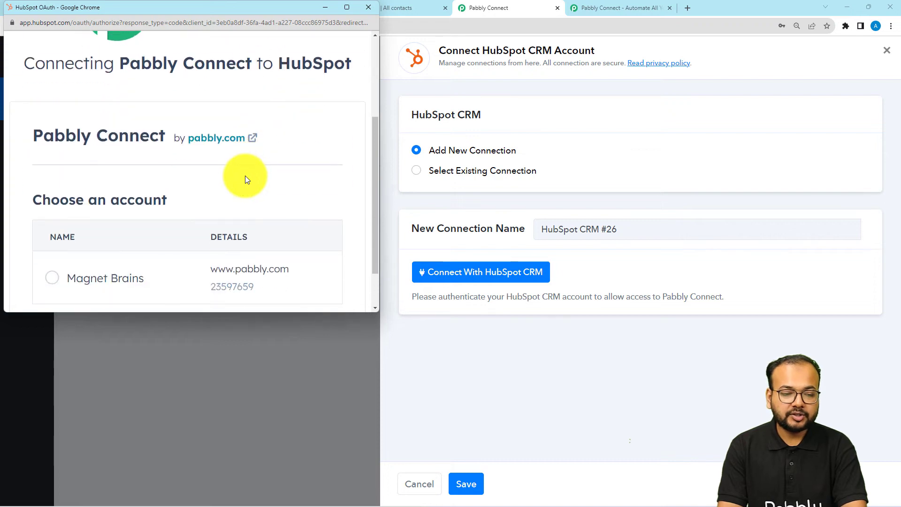
scroll(245, 176, down, 1)
click(109, 223)
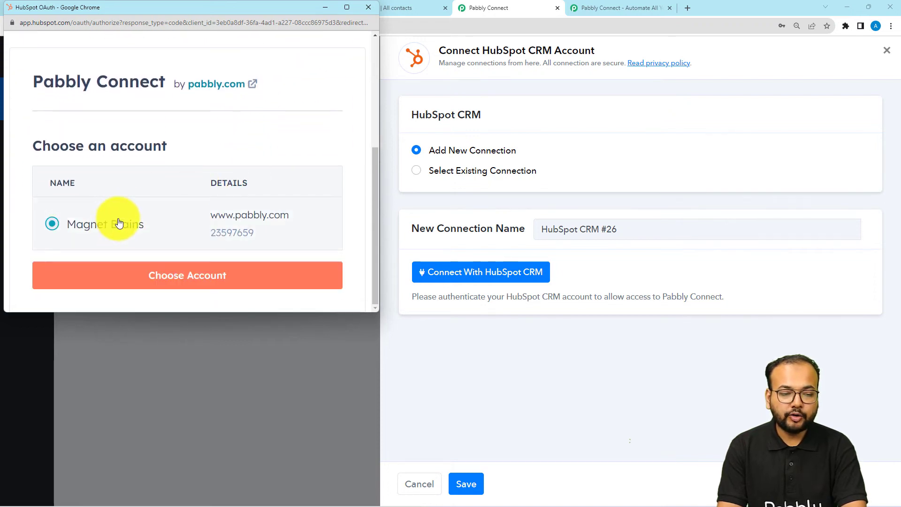
click(132, 278)
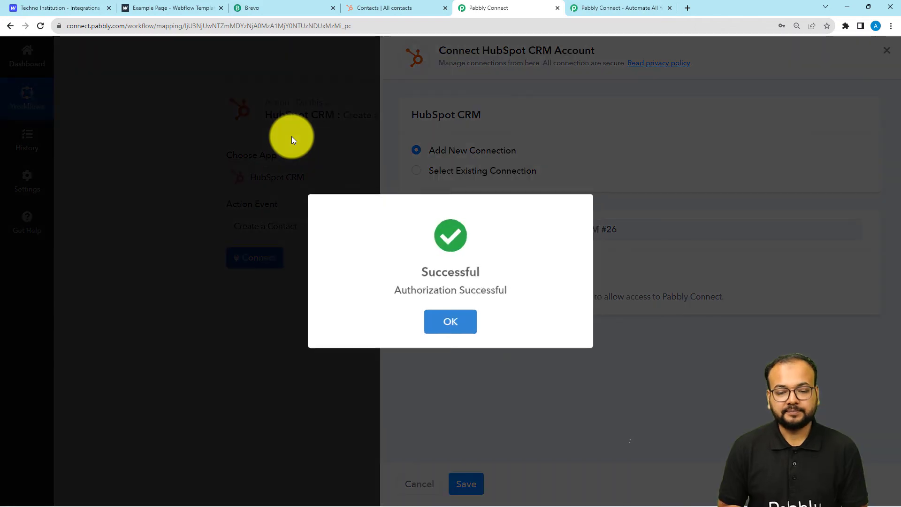
scroll(190, 181, down, 3)
scroll(191, 184, down, 1)
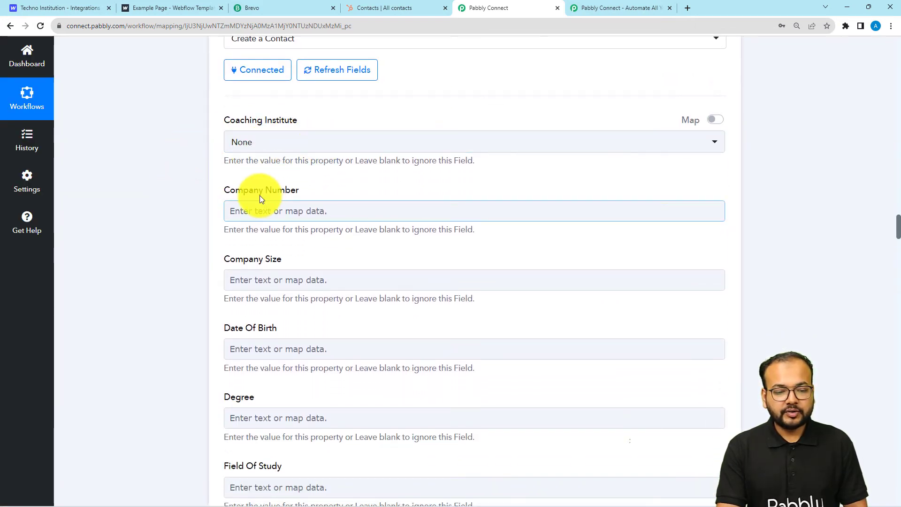
Set the Coaching Institute field to Sigma
click(257, 211)
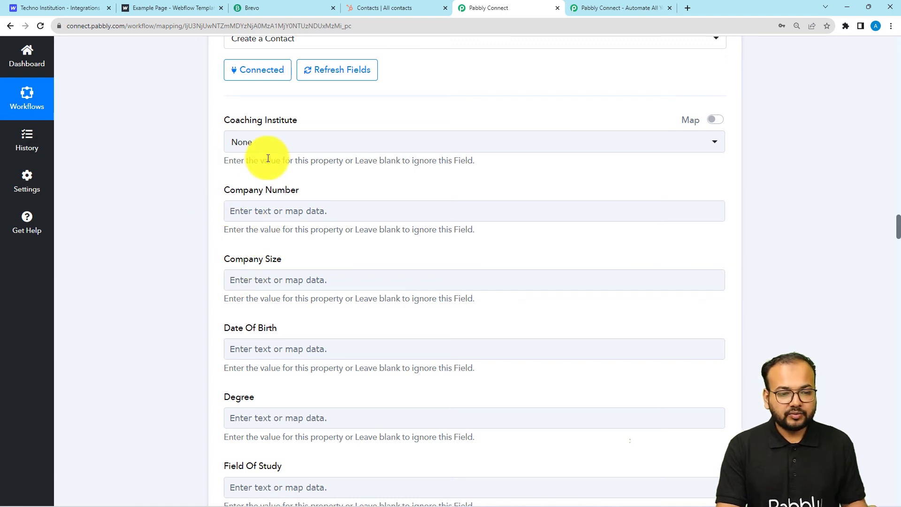
click(289, 145)
click(237, 217)
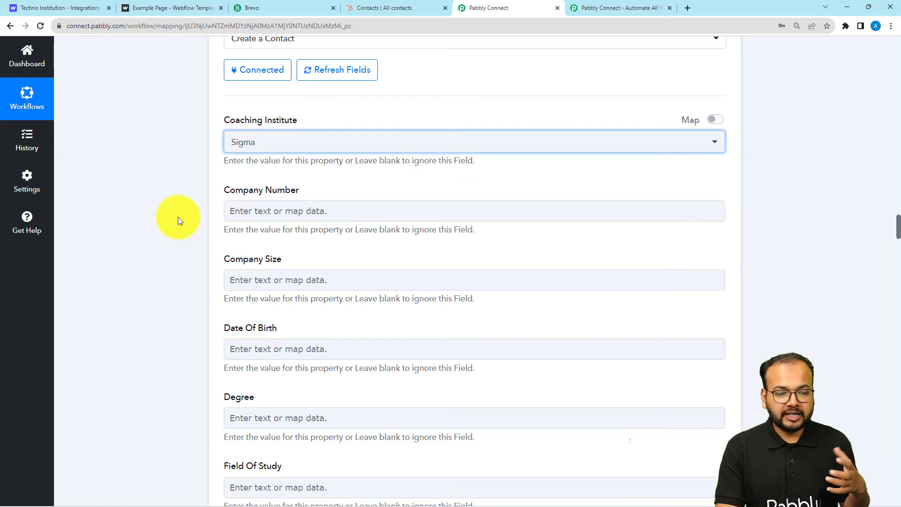
scroll(178, 216, down, 2)
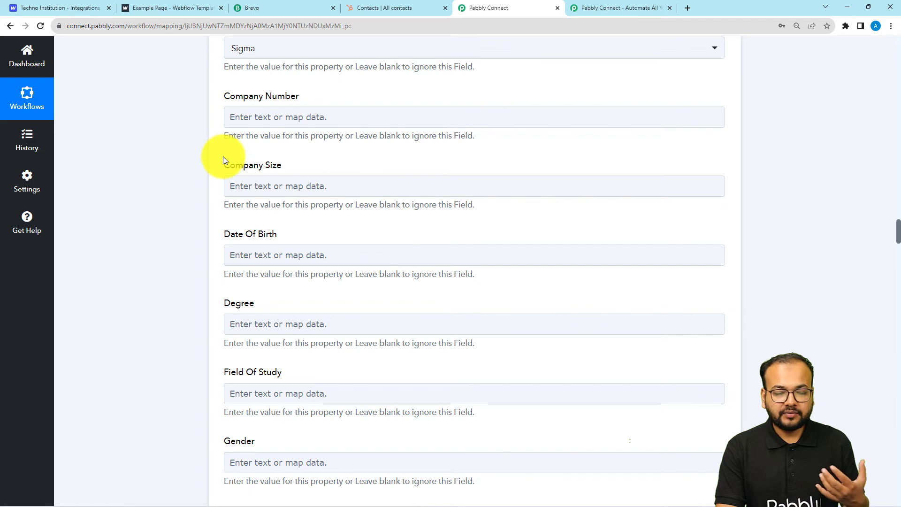
scroll(225, 160, down, 1)
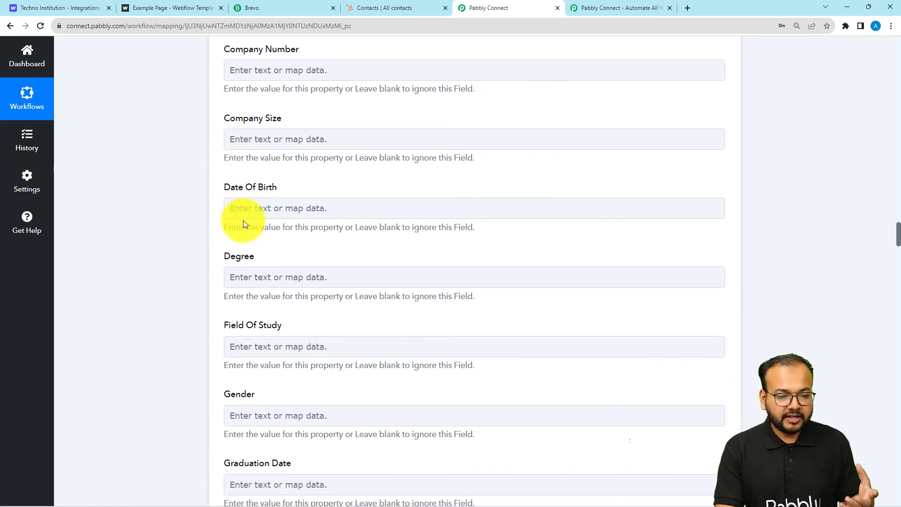
scroll(243, 223, down, 2)
scroll(245, 225, down, 2)
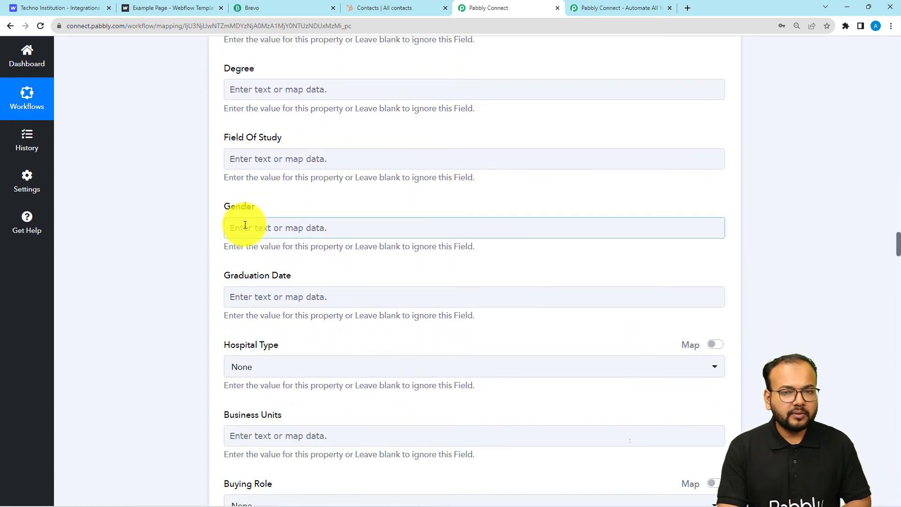
scroll(245, 224, down, 1)
scroll(245, 226, down, 2)
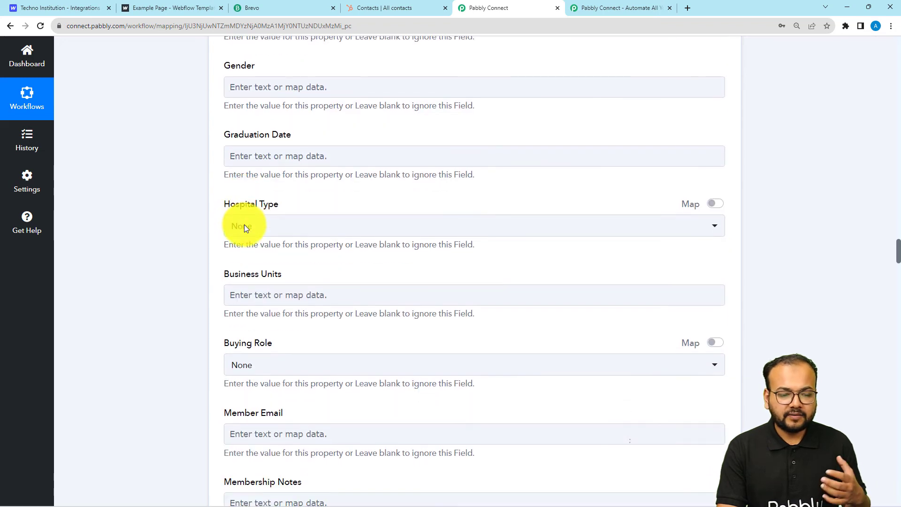
scroll(243, 228, up, 2)
Map the Webflow form's Data Name 2 (Female) into the Gender field
click(282, 184)
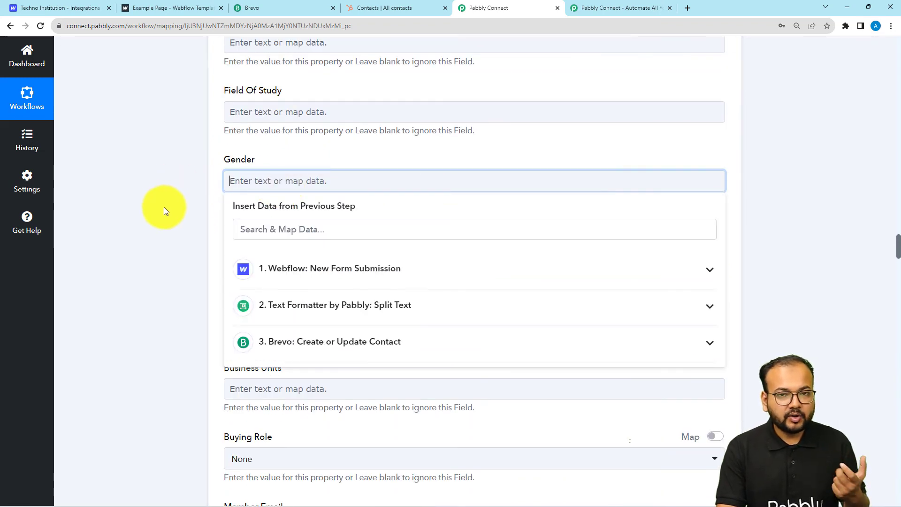
click(287, 272)
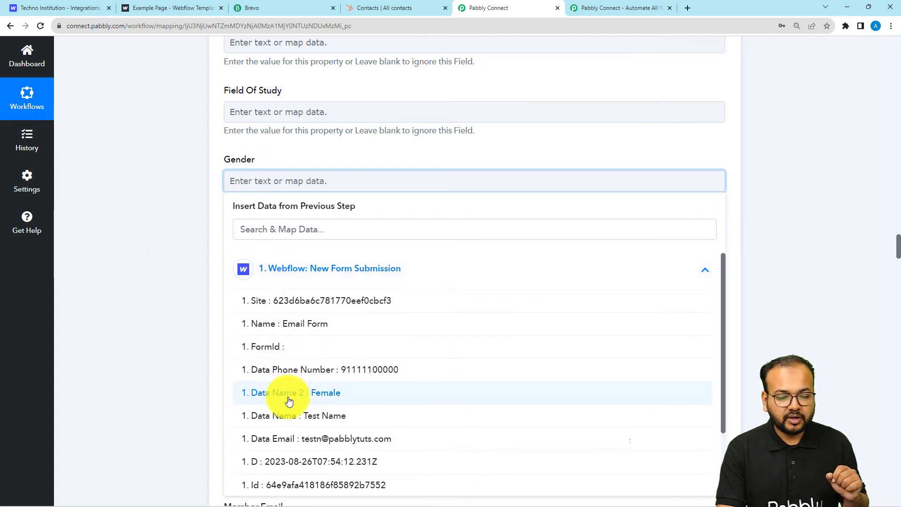
click(289, 395)
scroll(173, 291, down, 4)
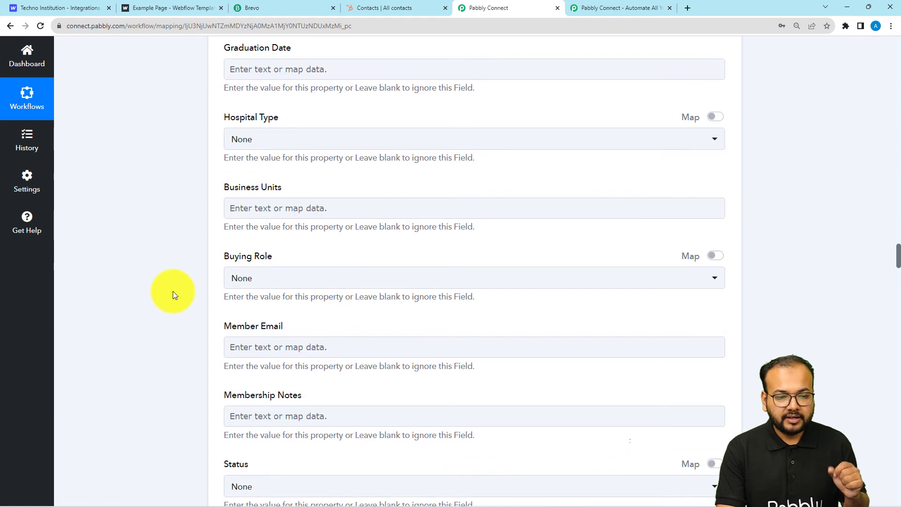
scroll(173, 291, down, 4)
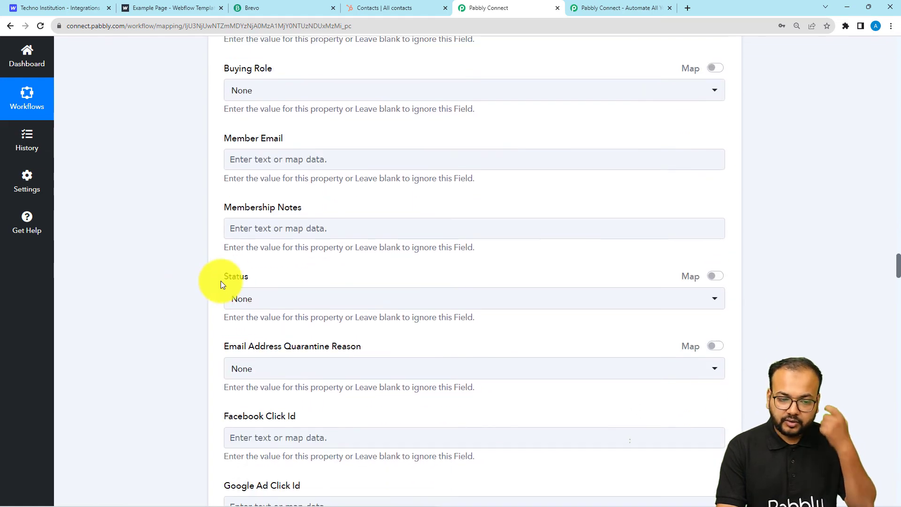
scroll(267, 251, down, 2)
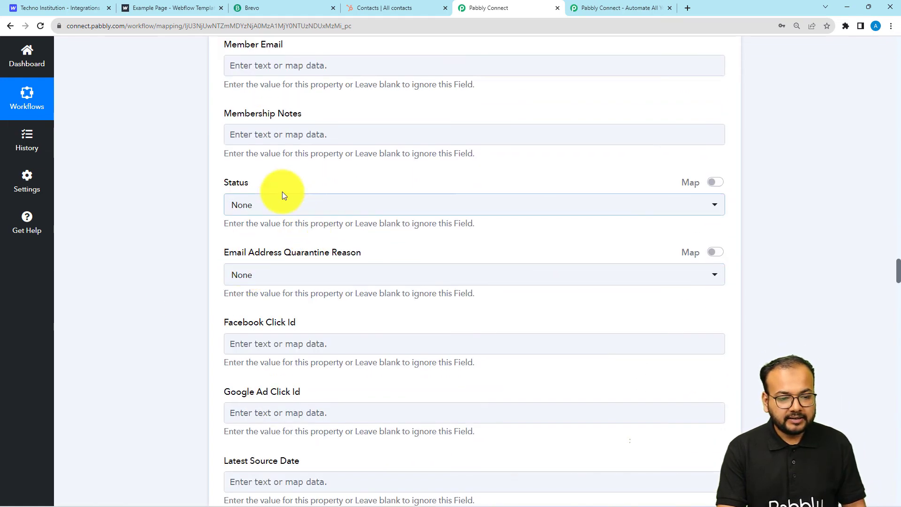
Set Status to Active and Lead Status to New
click(282, 195)
click(245, 281)
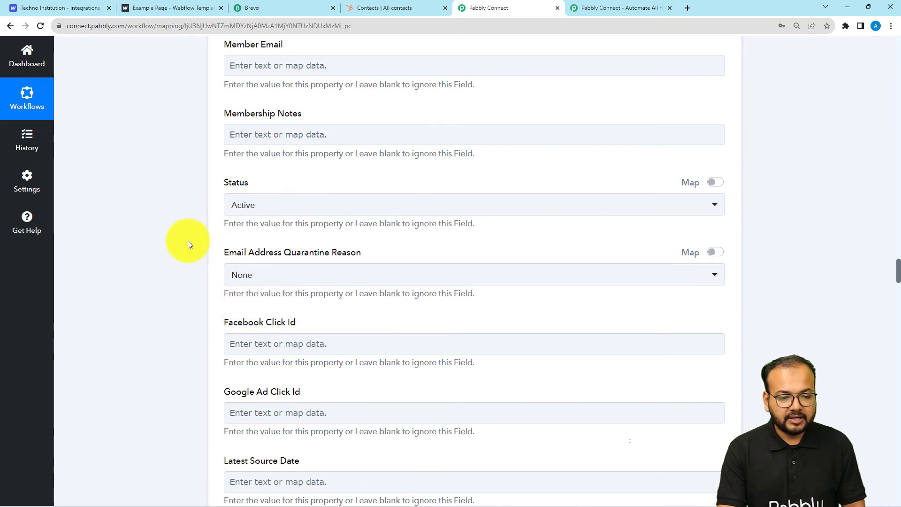
scroll(188, 243, down, 8)
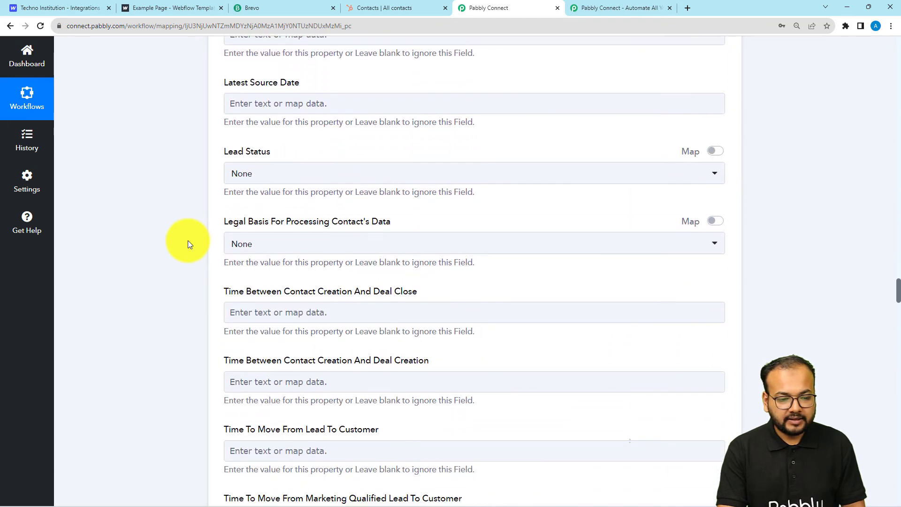
scroll(188, 241, down, 2)
click(281, 94)
click(244, 158)
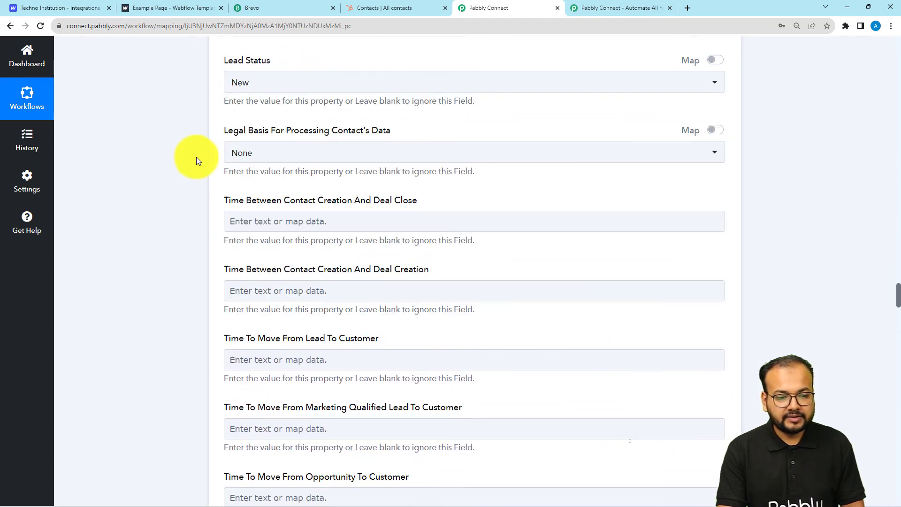
scroll(190, 156, down, 7)
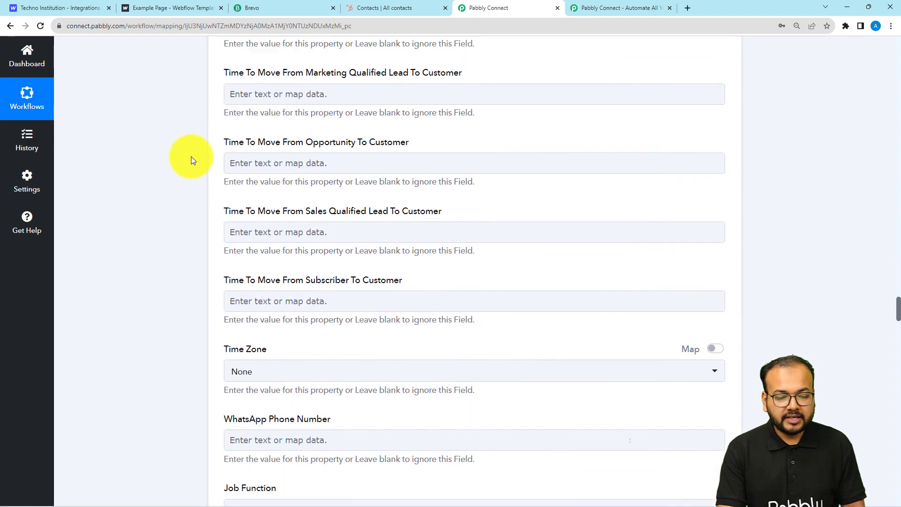
scroll(191, 161, down, 2)
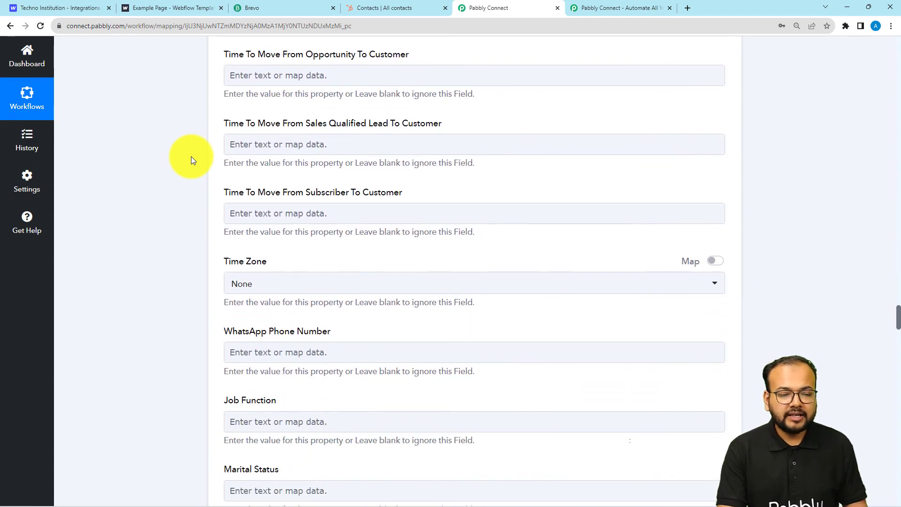
scroll(191, 161, down, 4)
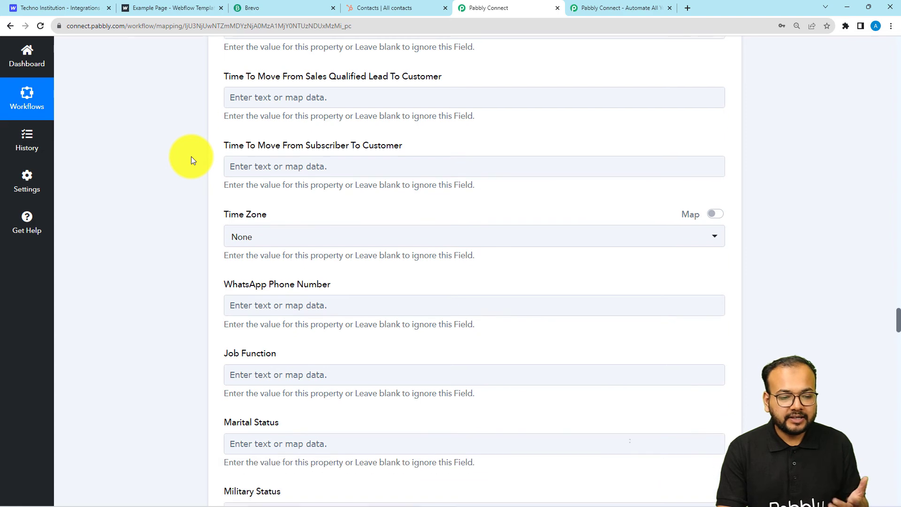
scroll(191, 160, down, 2)
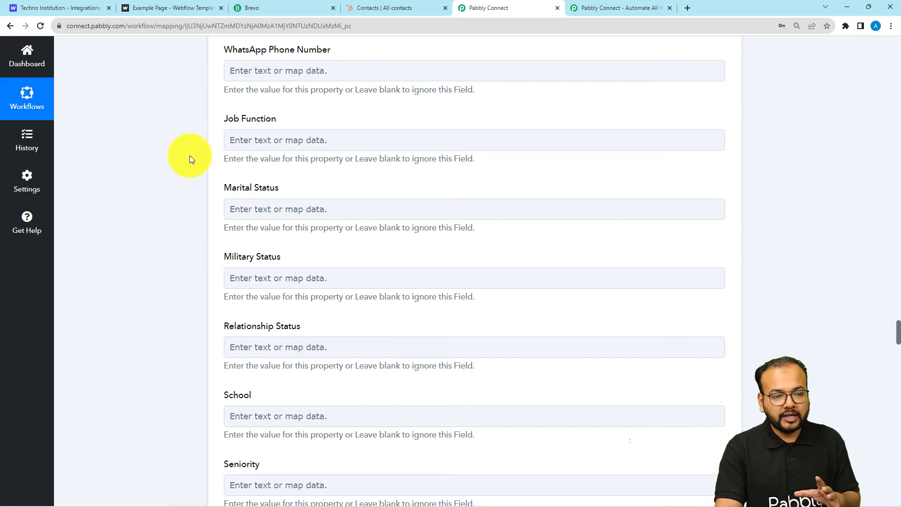
scroll(190, 156, down, 2)
scroll(250, 213, down, 2)
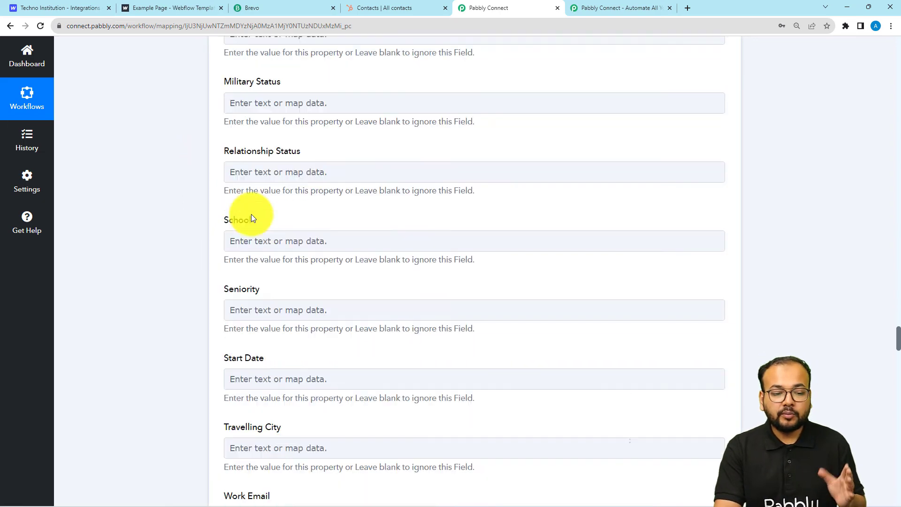
scroll(251, 217, down, 7)
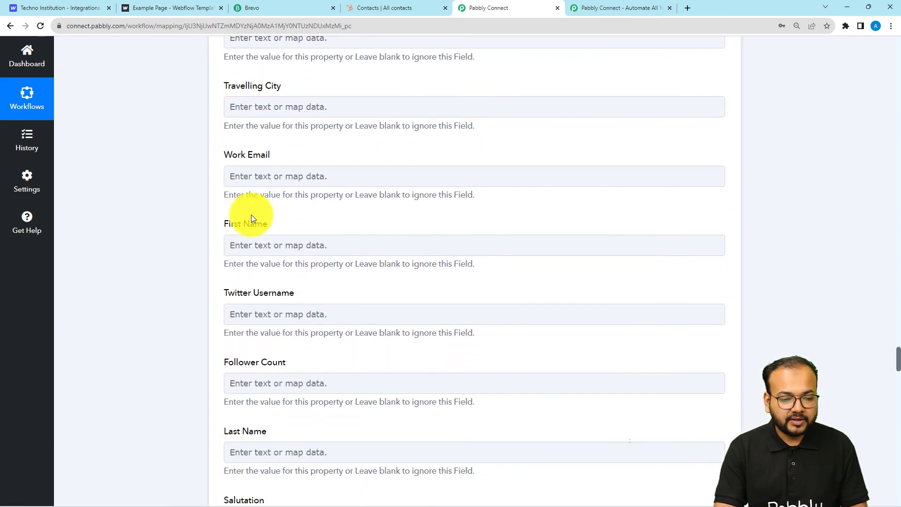
Map Split Text Result 0 into First Name and Result 1 into Last Name
scroll(251, 218, down, 1)
click(261, 199)
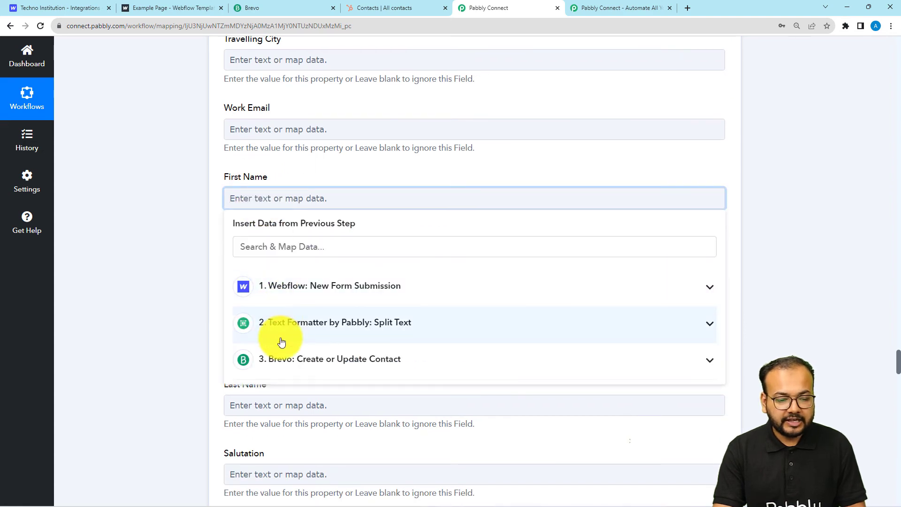
click(283, 334)
click(287, 379)
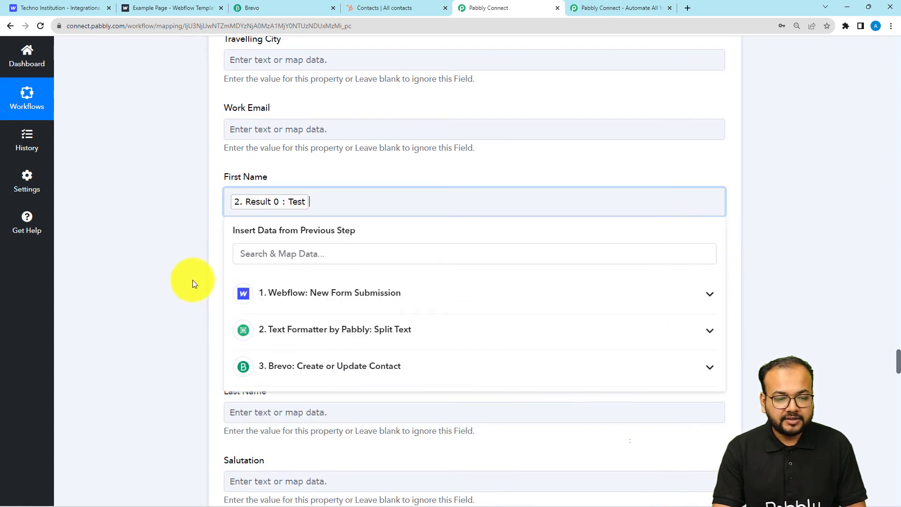
click(192, 280)
scroll(193, 280, down, 3)
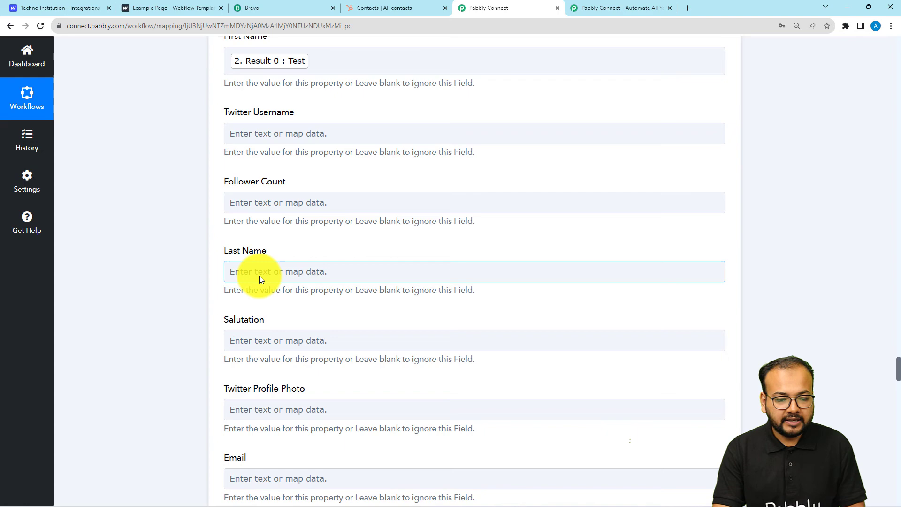
click(261, 280)
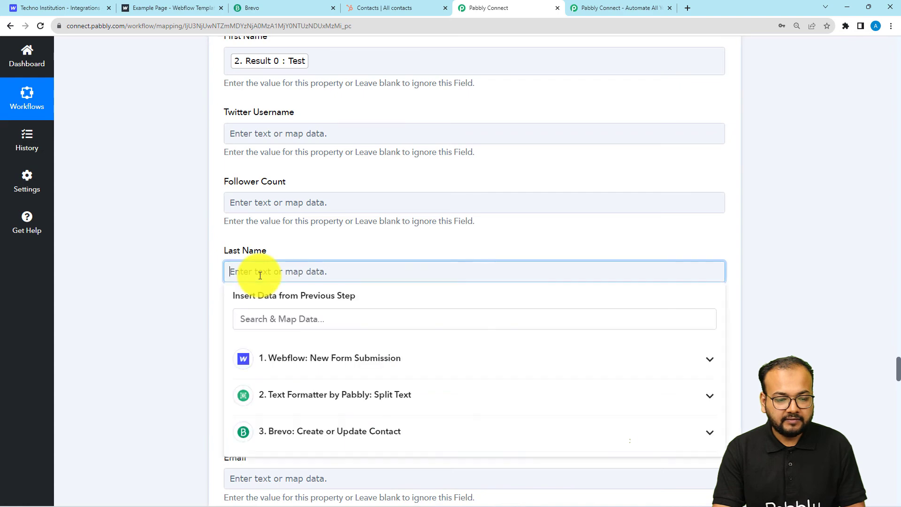
scroll(281, 284, down, 2)
click(286, 300)
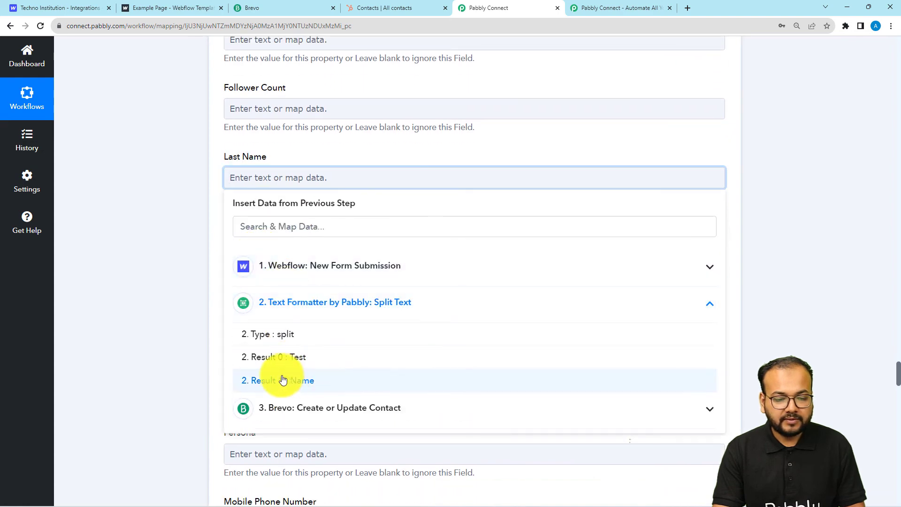
click(281, 378)
scroll(177, 278, up, 2)
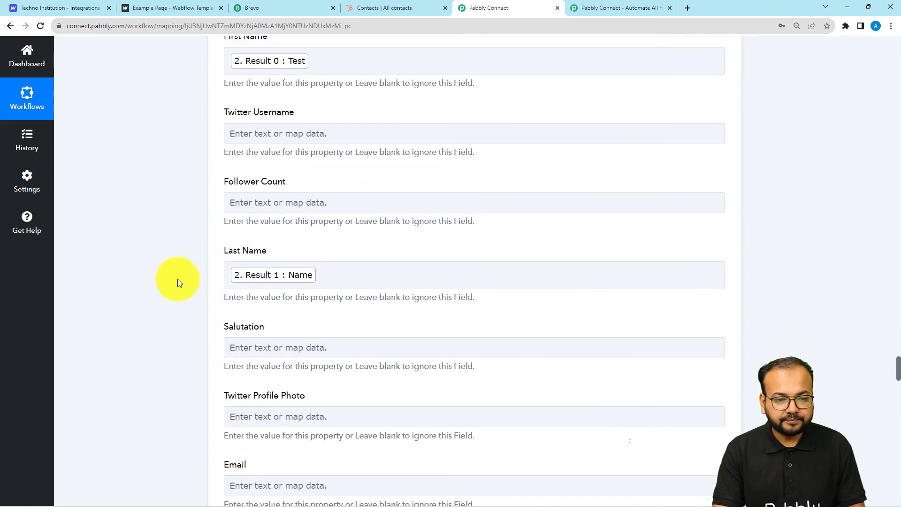
scroll(141, 278, down, 2)
scroll(141, 277, down, 2)
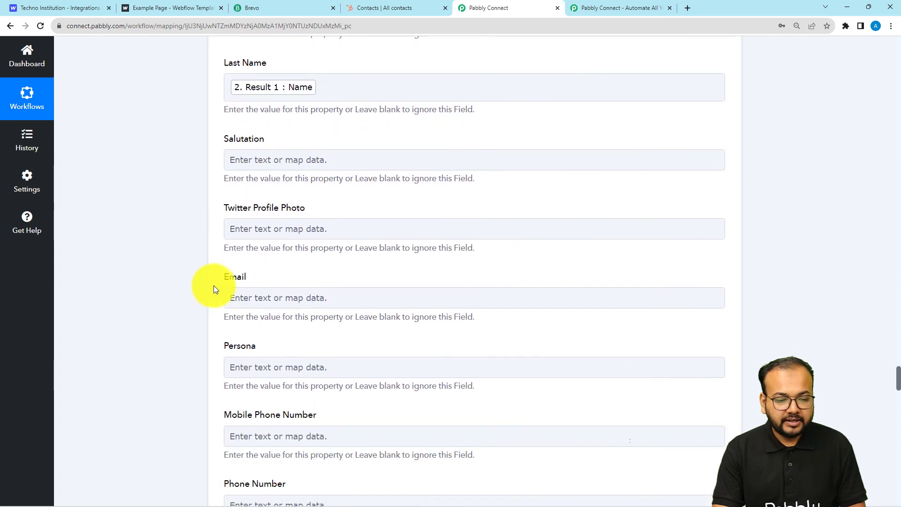
Map the Webflow form's Data Email into the Email field
click(239, 304)
click(288, 249)
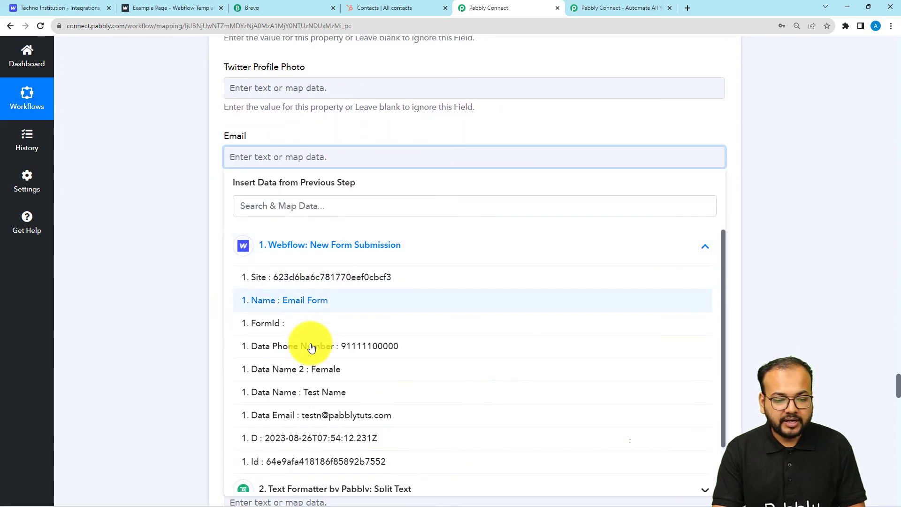
click(322, 413)
scroll(169, 245, down, 2)
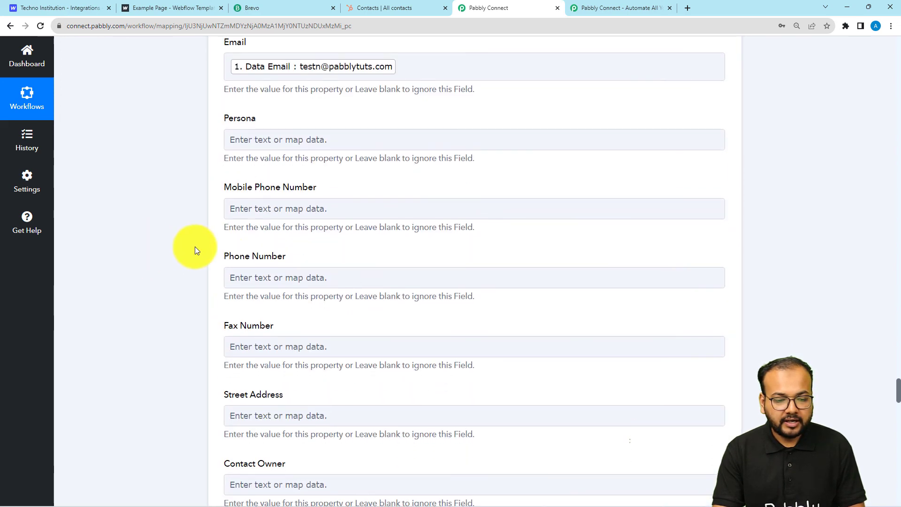
Map the Webflow form's Data Phone Number into the Phone Number field
click(233, 275)
click(300, 226)
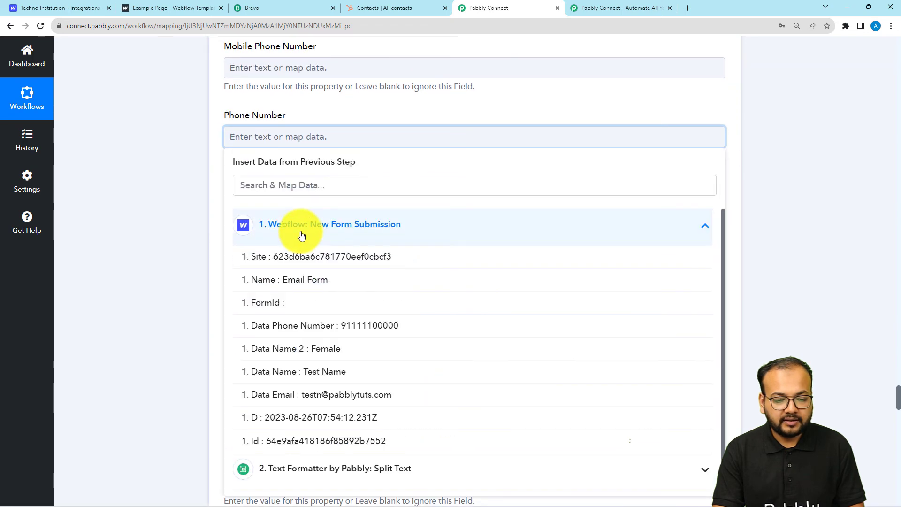
click(297, 323)
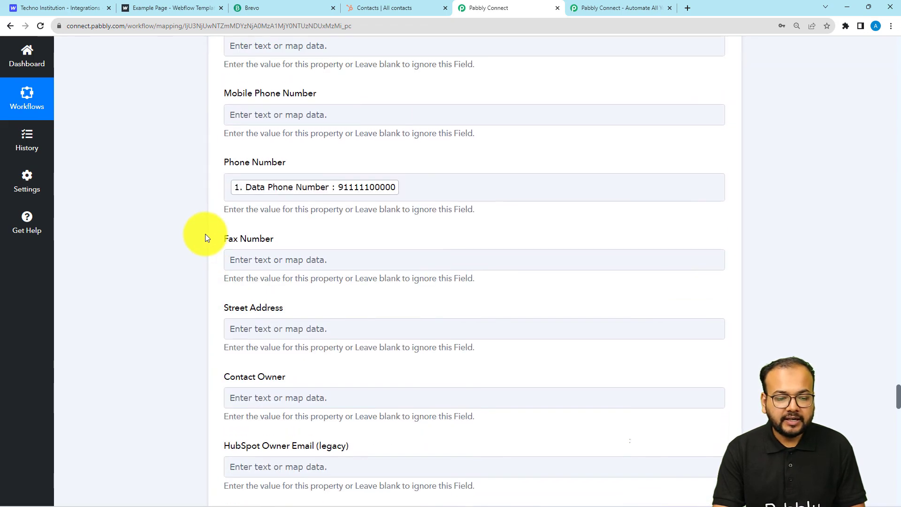
scroll(205, 238, down, 6)
scroll(205, 238, down, 6)
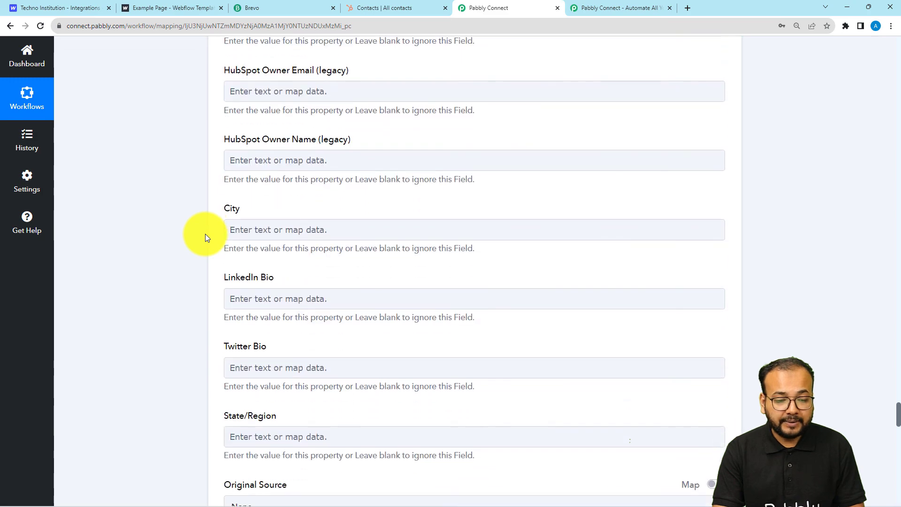
scroll(205, 238, down, 2)
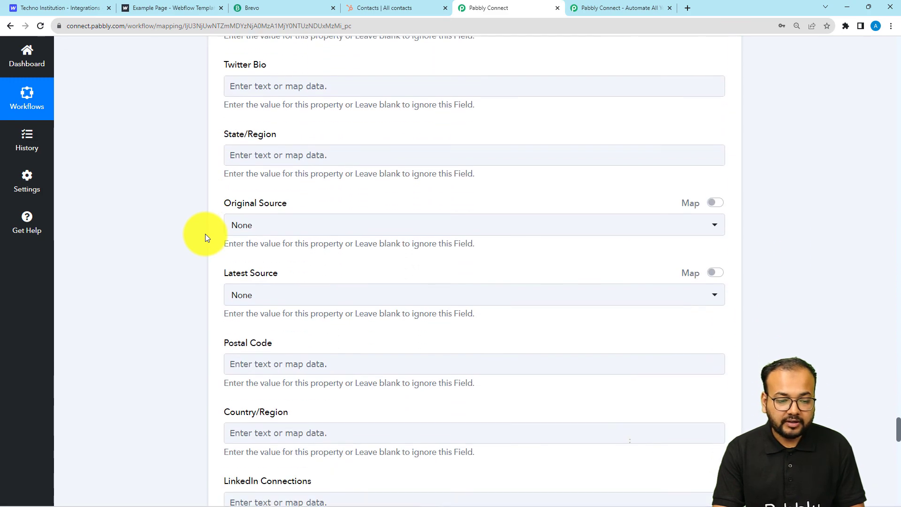
scroll(205, 237, down, 3)
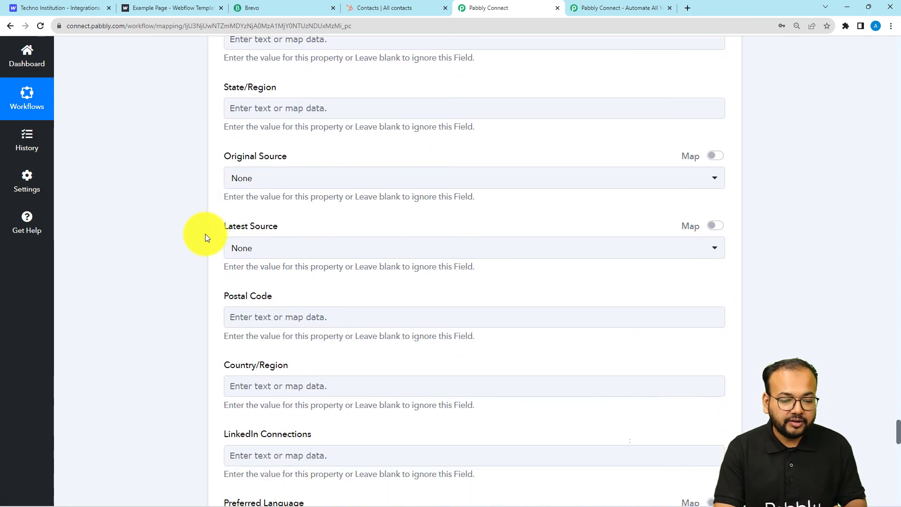
scroll(206, 237, down, 4)
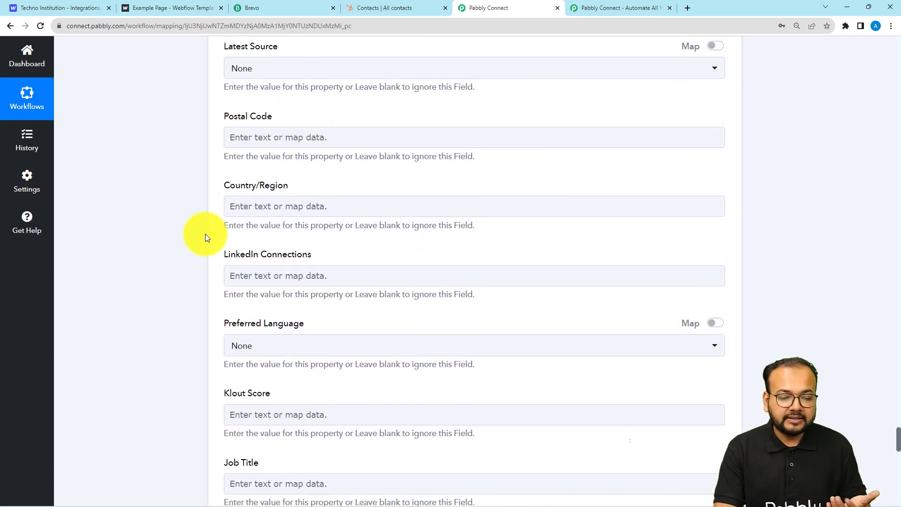
scroll(155, 246, down, 14)
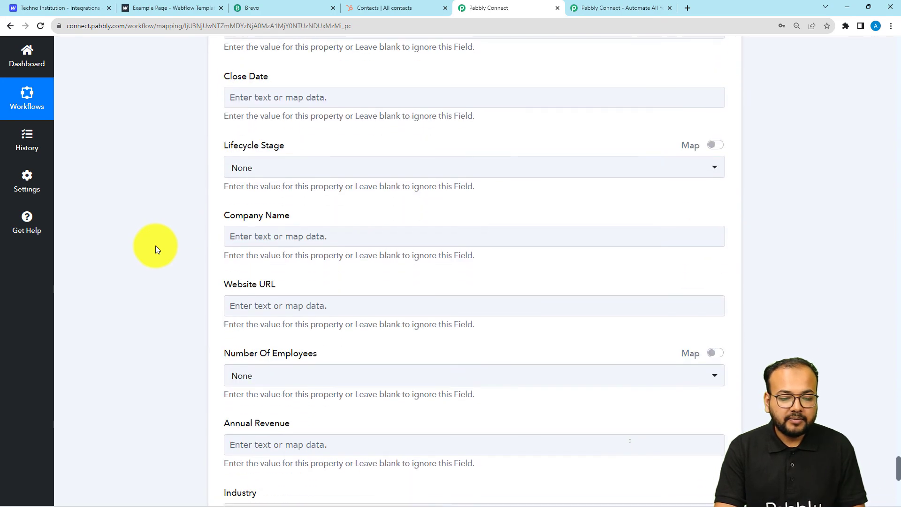
scroll(156, 246, down, 5)
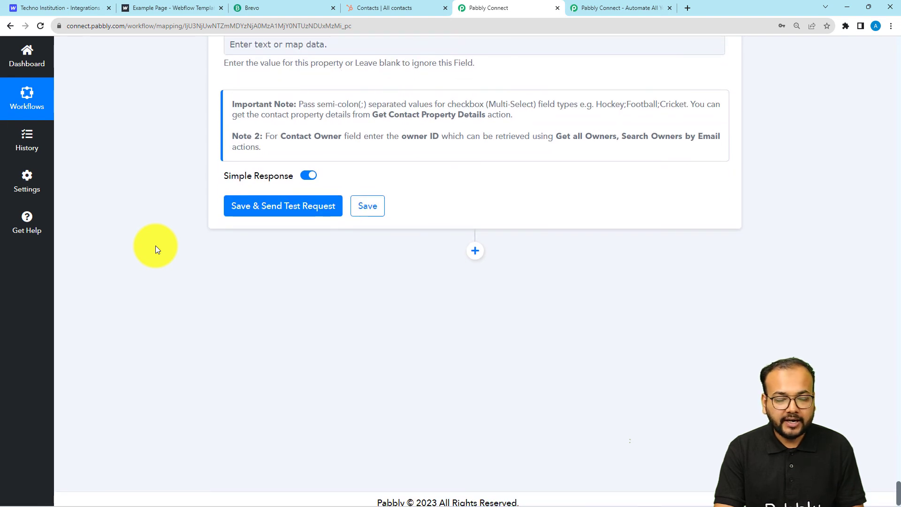
Check the HubSpot contacts list, then come back to the Pabbly workflow
scroll(156, 246, down, 1)
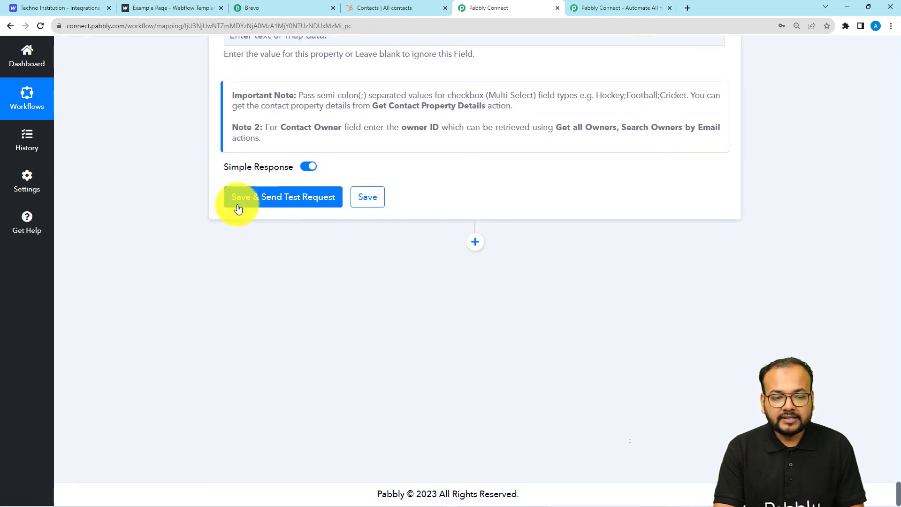
click(397, 13)
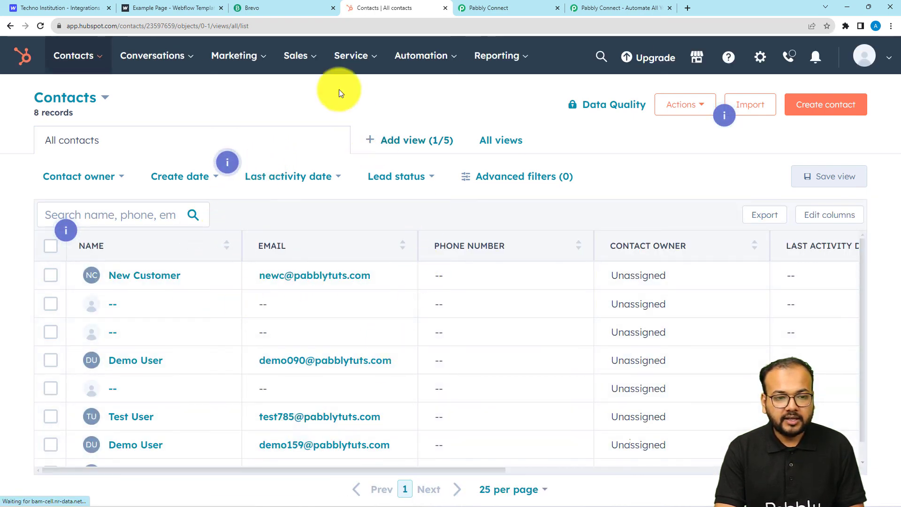
click(474, 7)
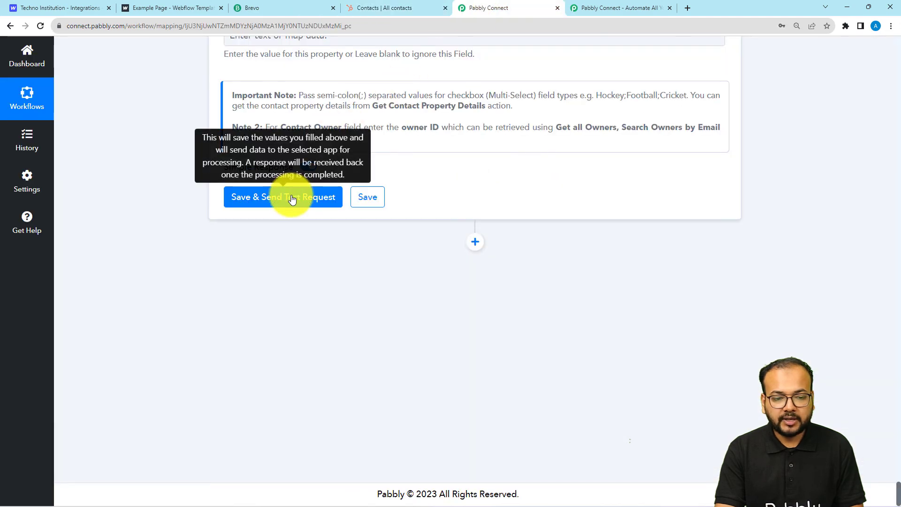
Save the HubSpot step and send a test, getting a response with contact Id 7901
click(291, 196)
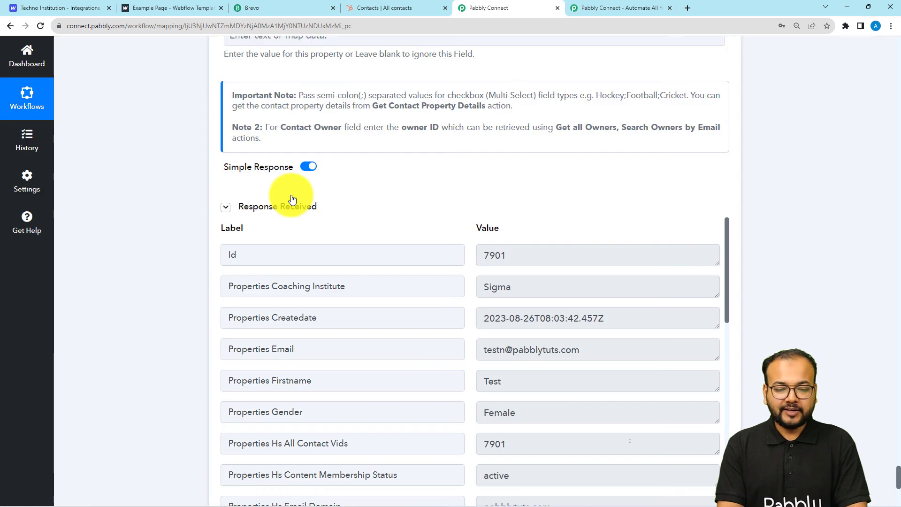
scroll(291, 196, down, 3)
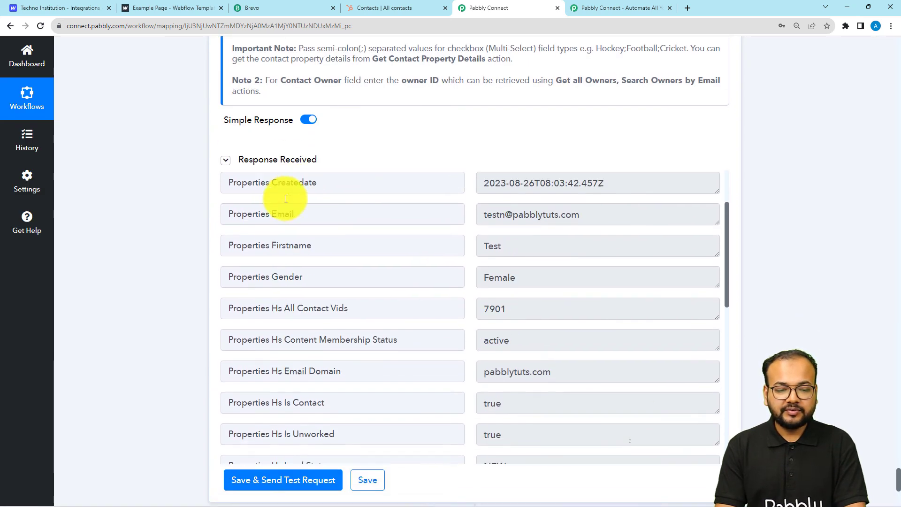
scroll(261, 195, up, 2)
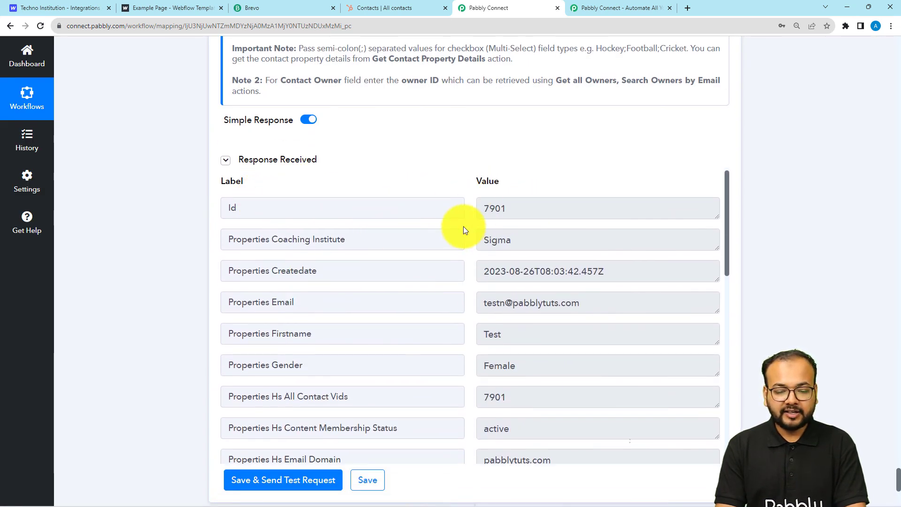
Reload HubSpot contacts to confirm the new Test Name contact, then return to Pabbly
click(368, 5)
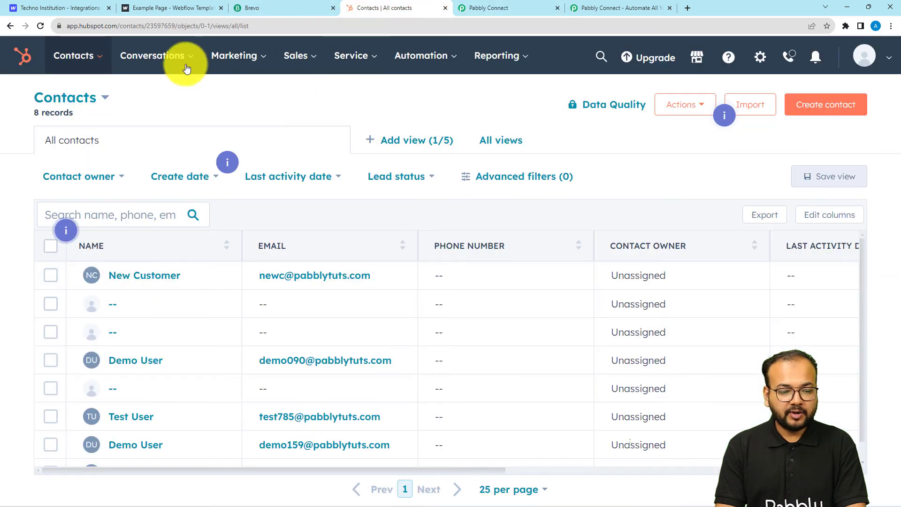
click(40, 24)
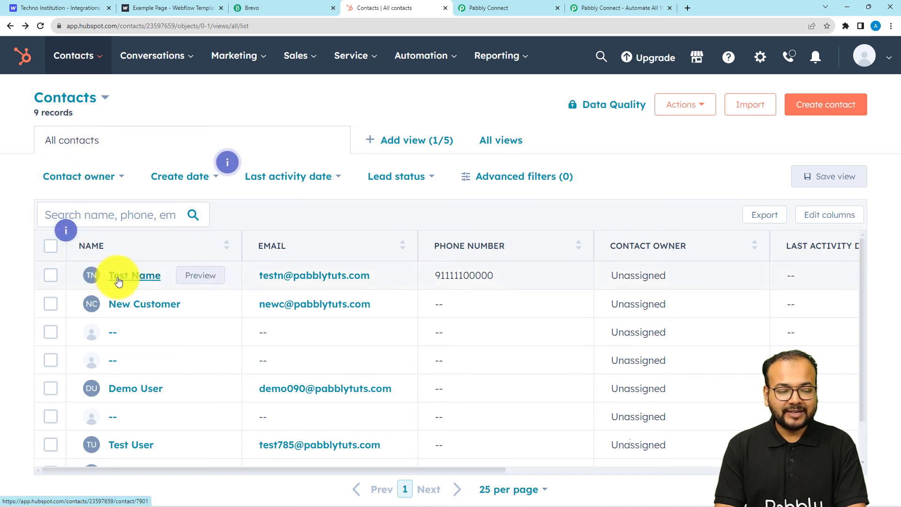
click(534, 300)
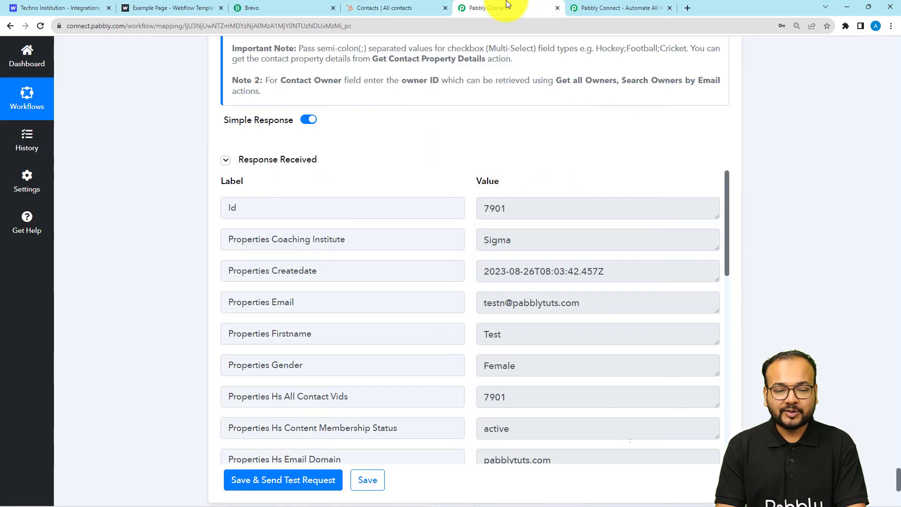
click(500, 7)
Collapse the Webflow trigger step at the top so the Split Text step shows beneath it
scroll(828, 98, up, 20)
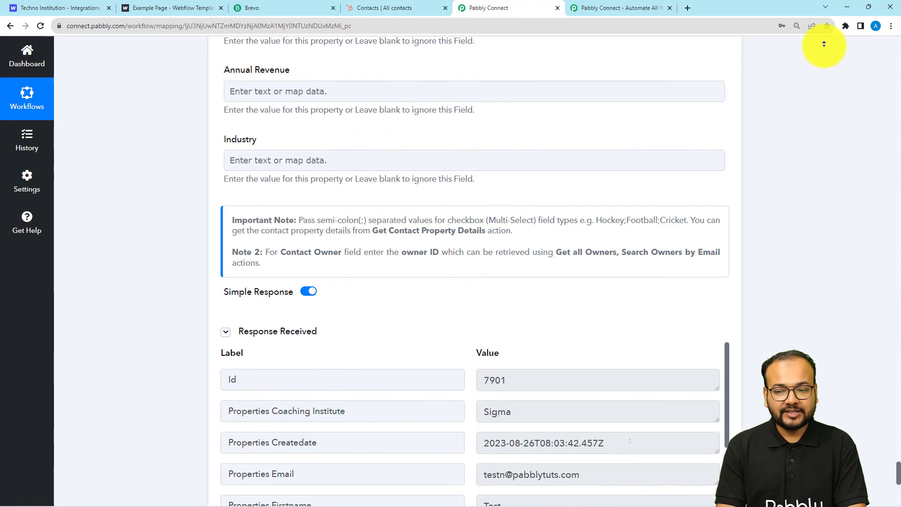
scroll(808, 115, down, 20)
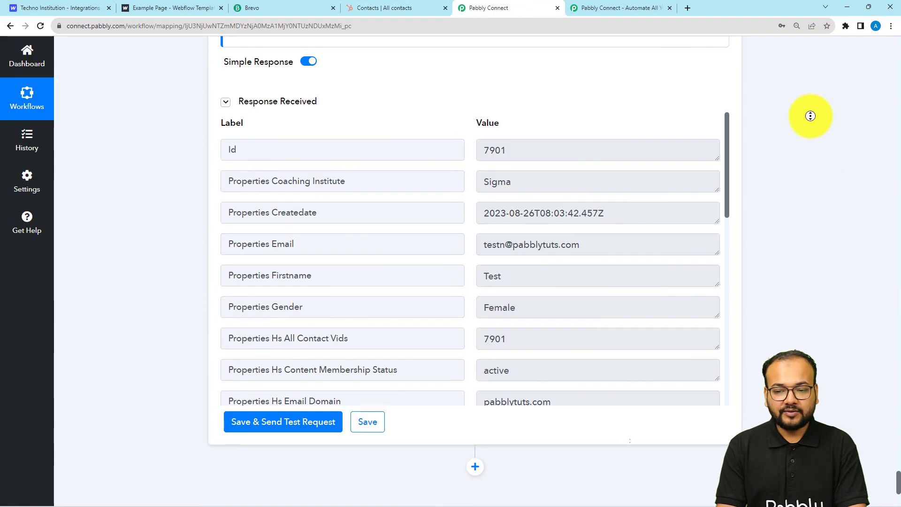
scroll(833, 233, down, 4)
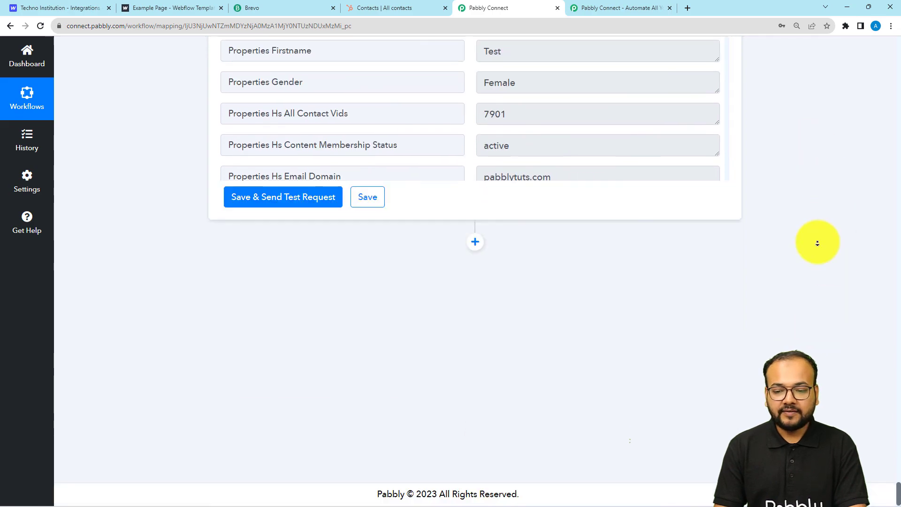
scroll(817, 243, up, 20)
scroll(793, 4, up, 15)
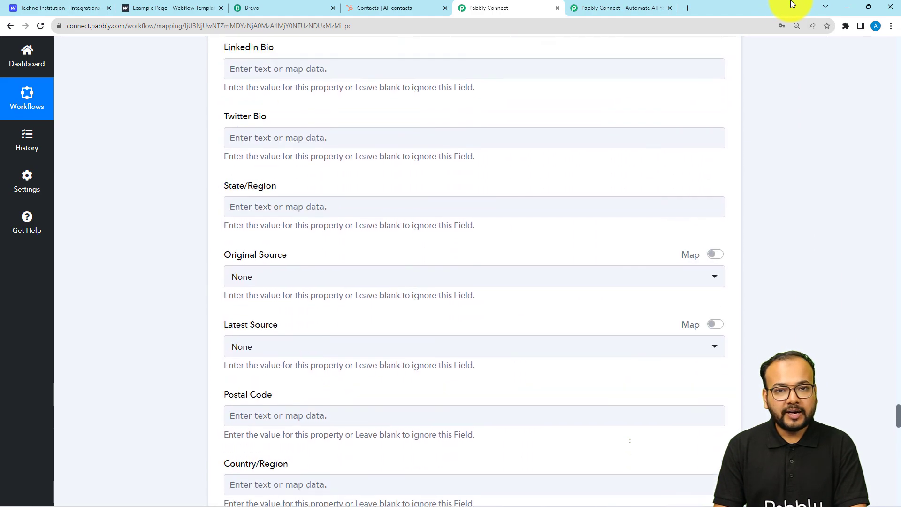
scroll(899, 68, up, 20)
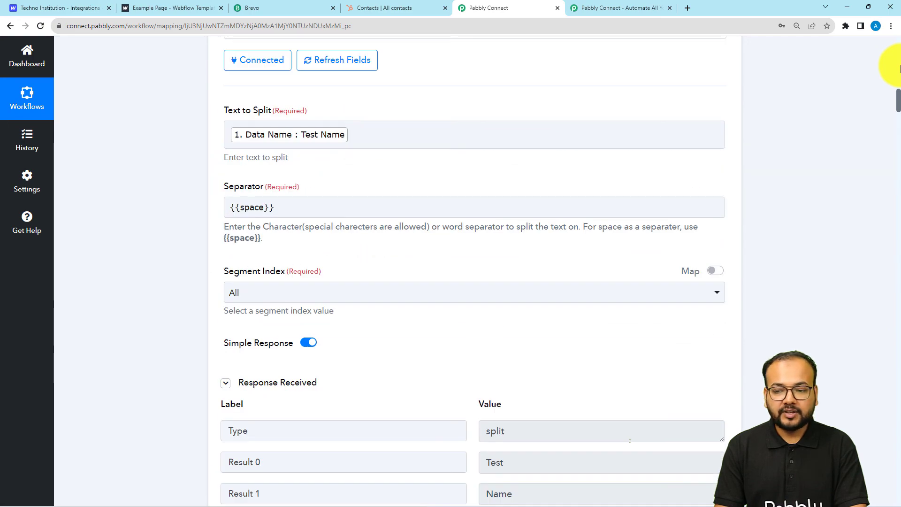
scroll(899, 60, up, 15)
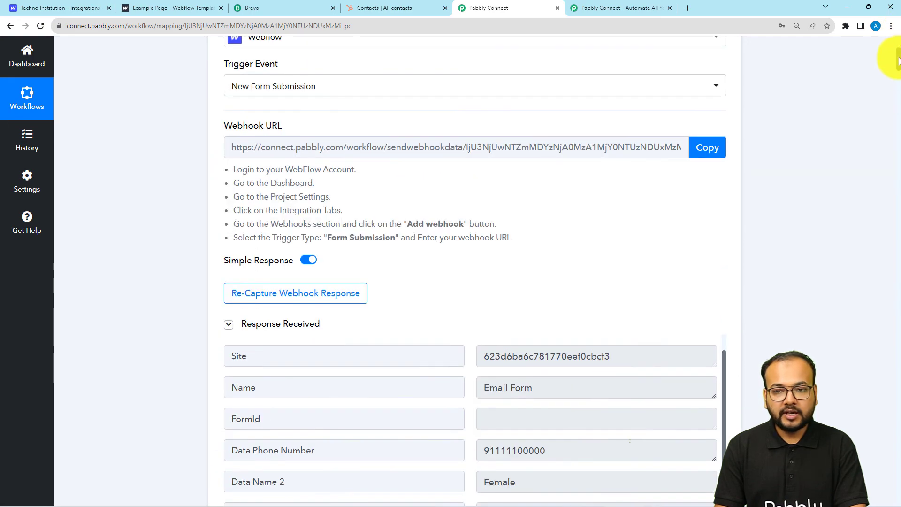
scroll(898, 61, up, 5)
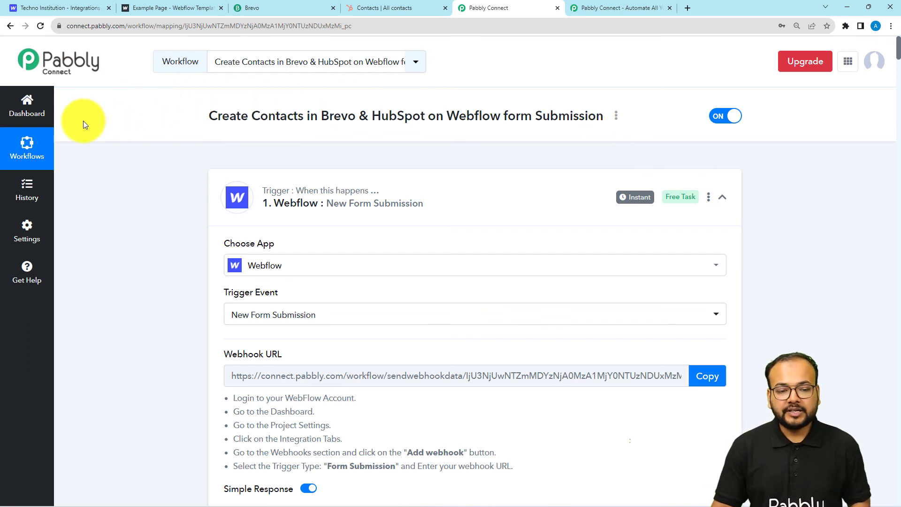
click(285, 193)
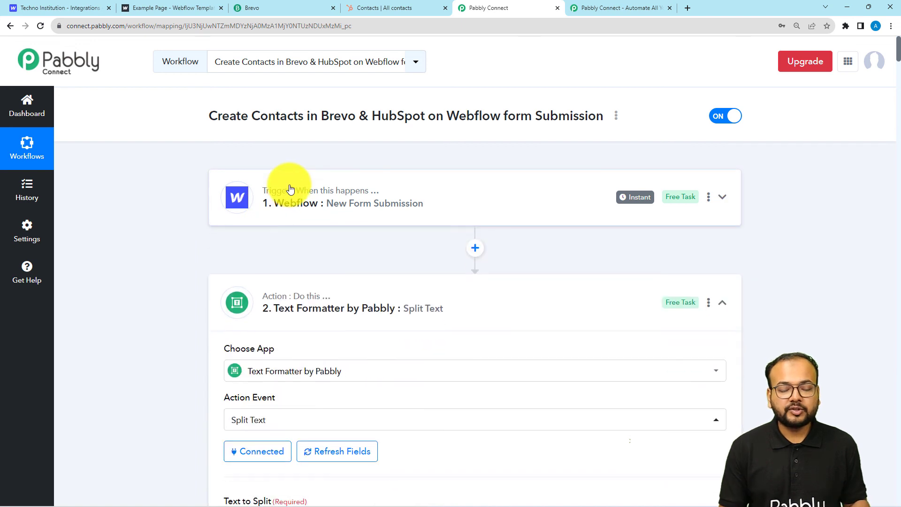